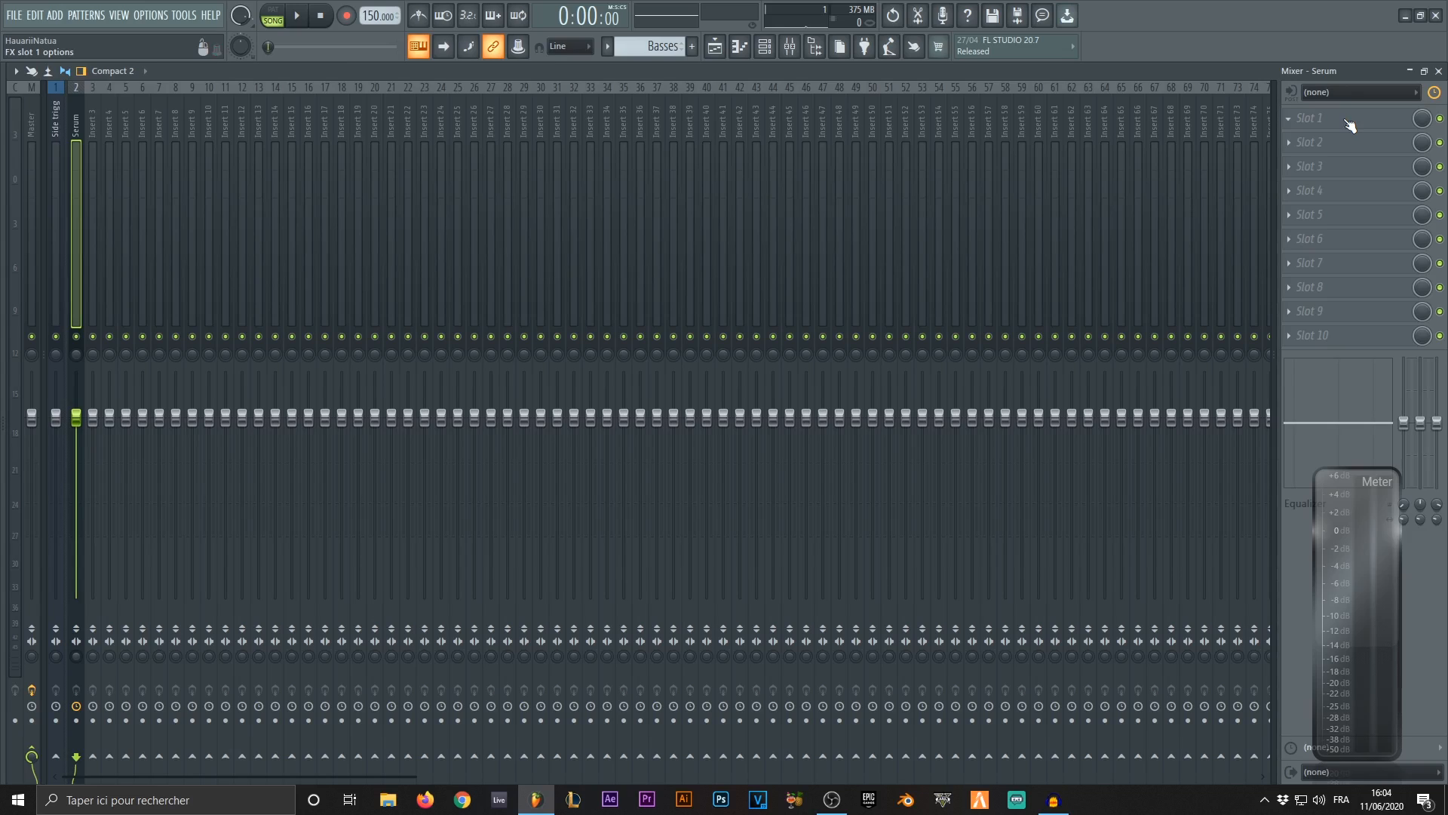
Show the Serum synth patch, and load Patcher into the Serum mixer track's first effect slot with its window maximized.
{"action": "key", "text": "F6"}
{"action": "left_click", "coordinate": [115, 130]}
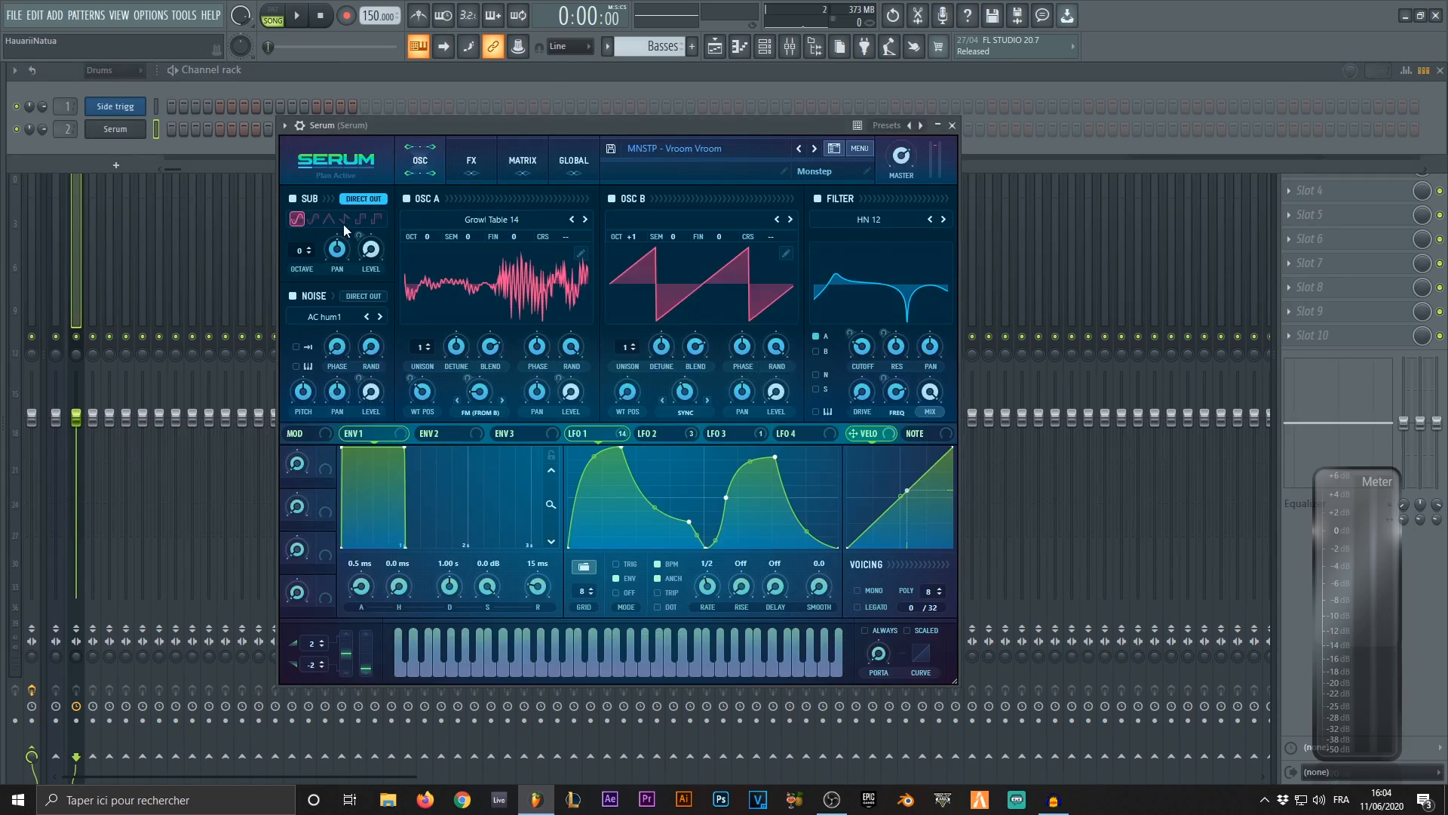
{"action": "key", "text": "F9"}
{"action": "left_click", "coordinate": [1289, 119]}
{"action": "mouse_move", "coordinate": [1291, 138]}
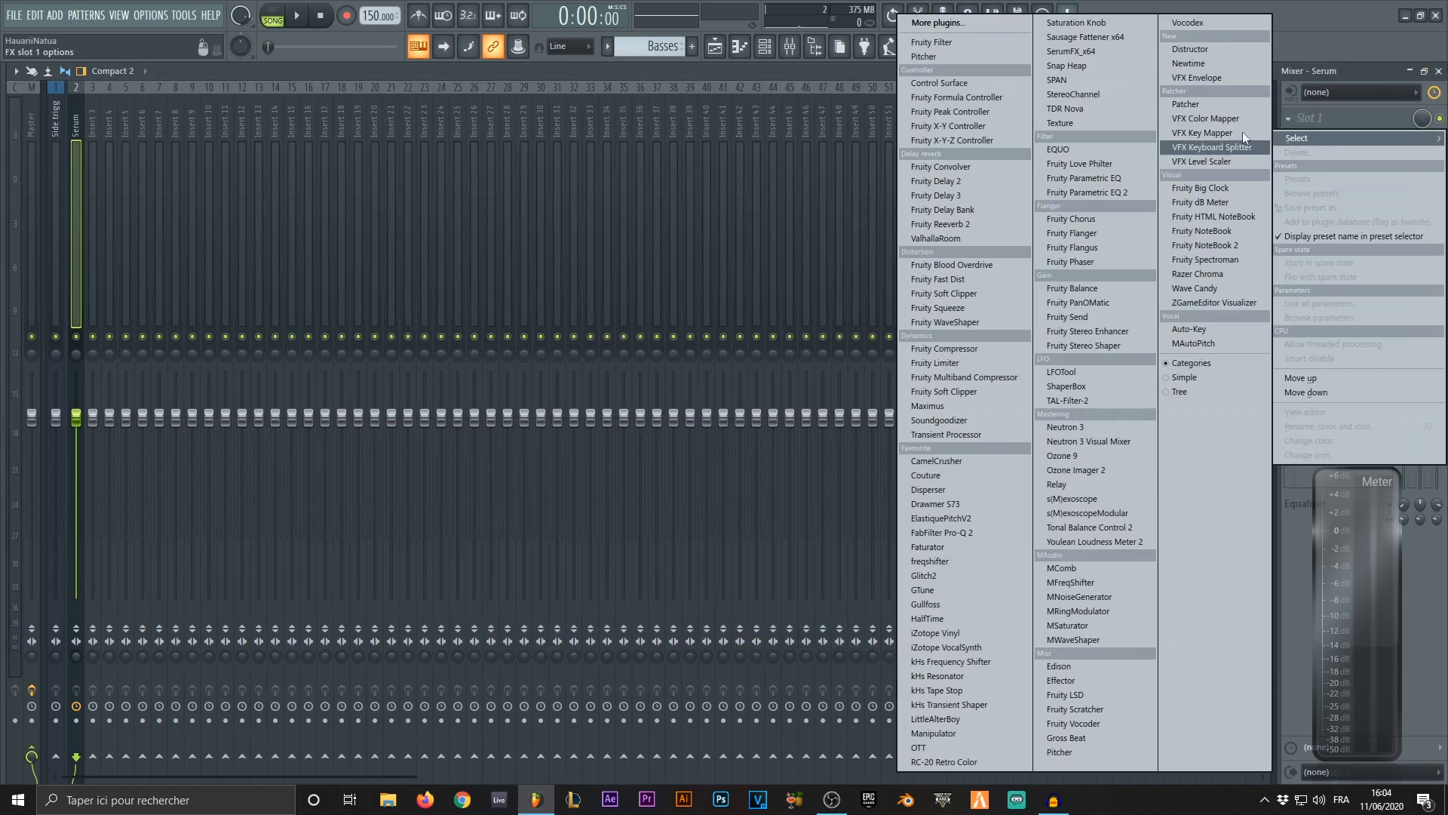
{"action": "left_click", "coordinate": [1204, 104]}
{"action": "left_click_drag", "start_coordinate": [273, 217], "coordinate": [871, 148]}
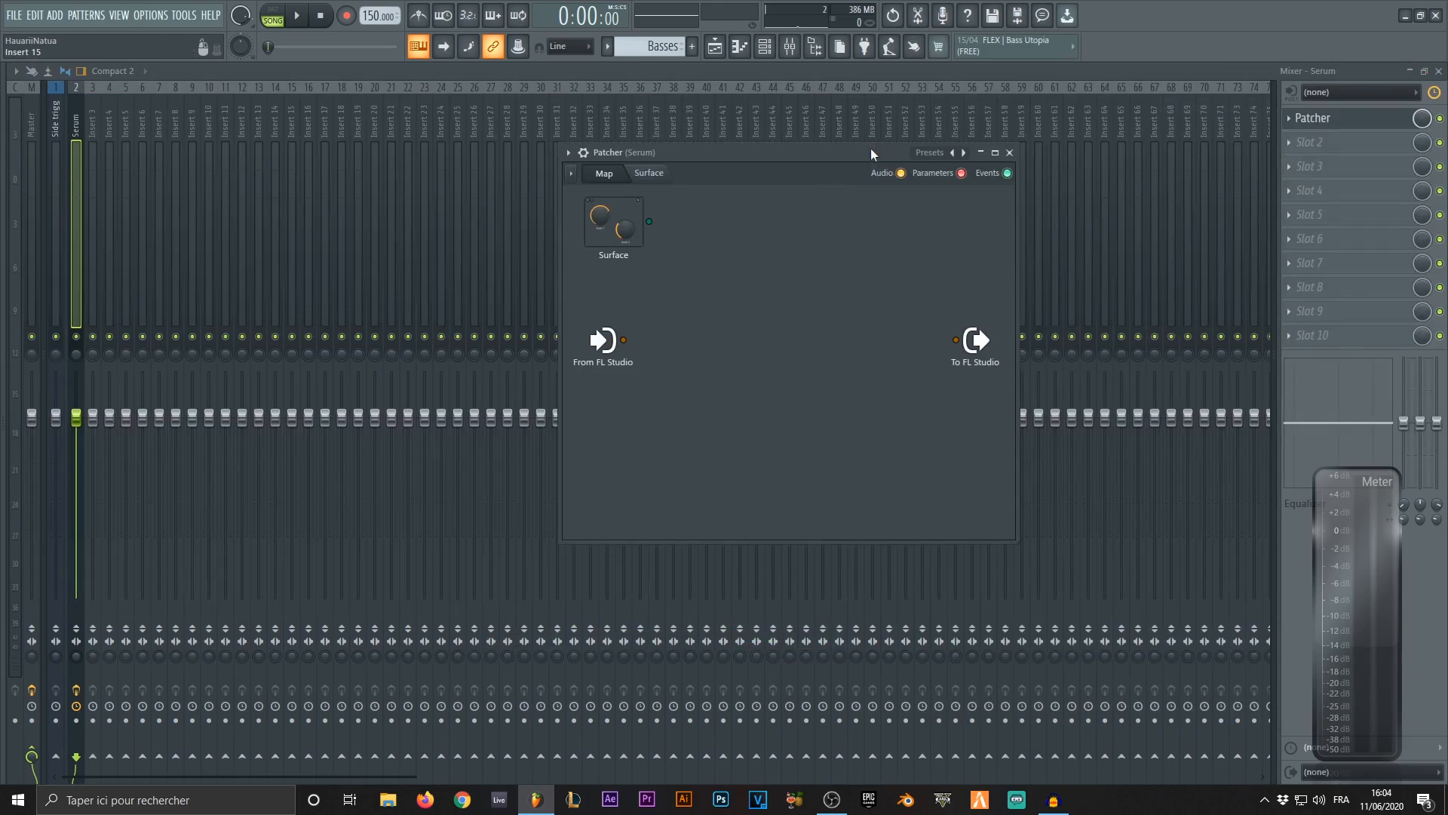
{"action": "left_click", "coordinate": [994, 153]}
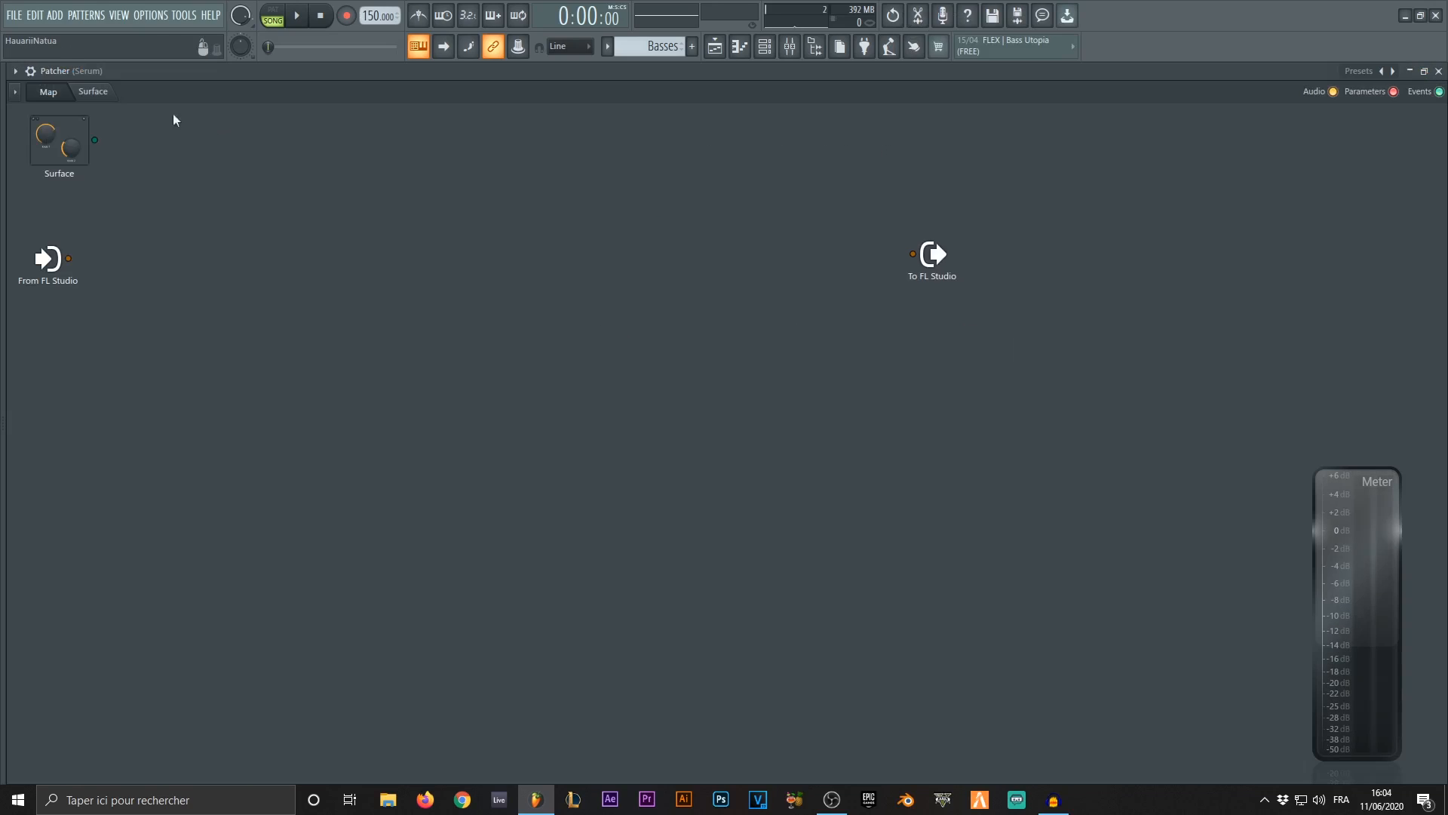
Add two Fruity Parametric EQ 2 modules to the Patcher map, one above the other.
{"action": "right_click", "coordinate": [437, 240]}
{"action": "mouse_move", "coordinate": [516, 264]}
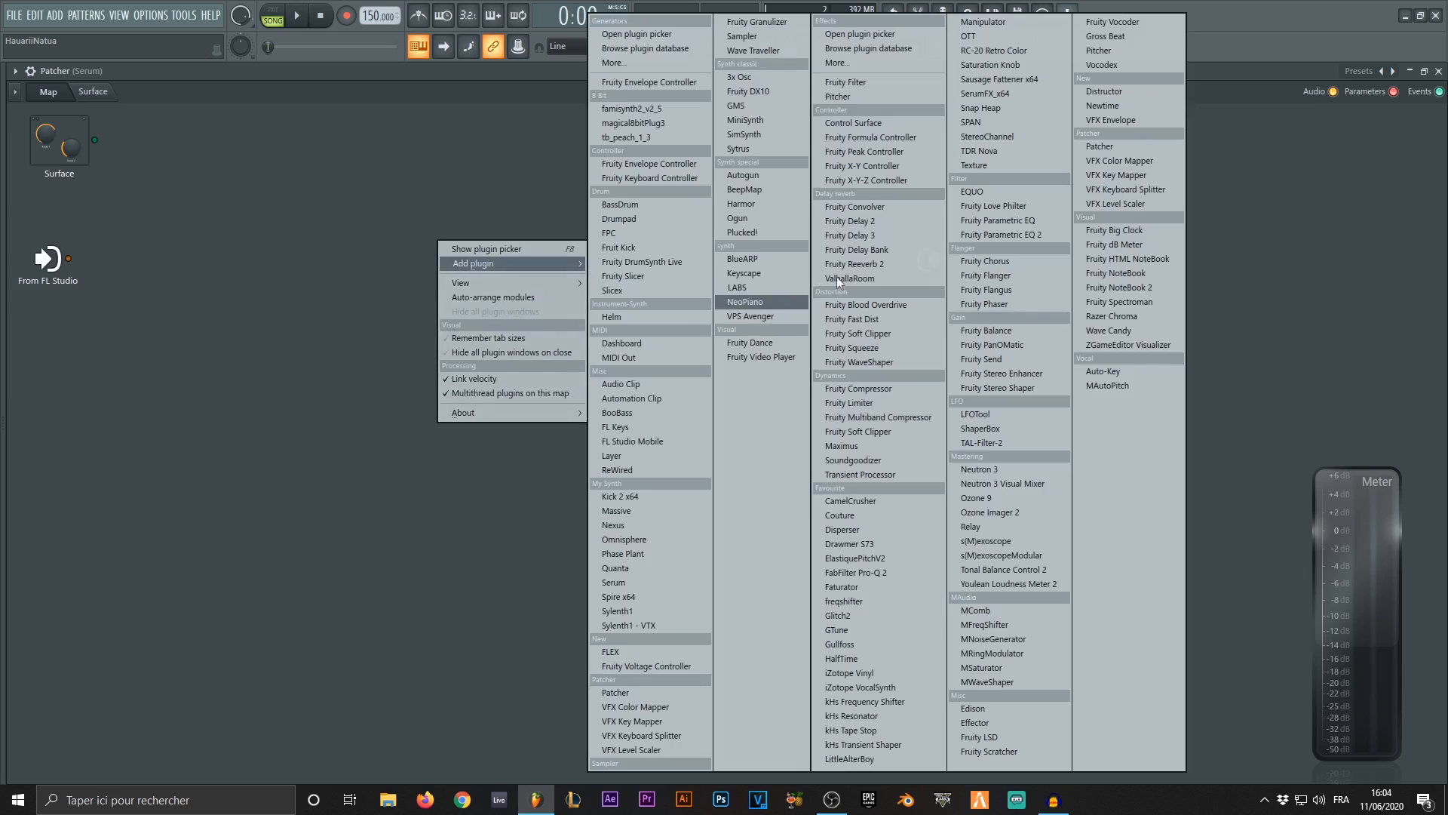
{"action": "left_click", "coordinate": [995, 234]}
{"action": "right_click", "coordinate": [419, 338]}
{"action": "mouse_move", "coordinate": [486, 364]}
{"action": "left_click", "coordinate": [981, 234]}
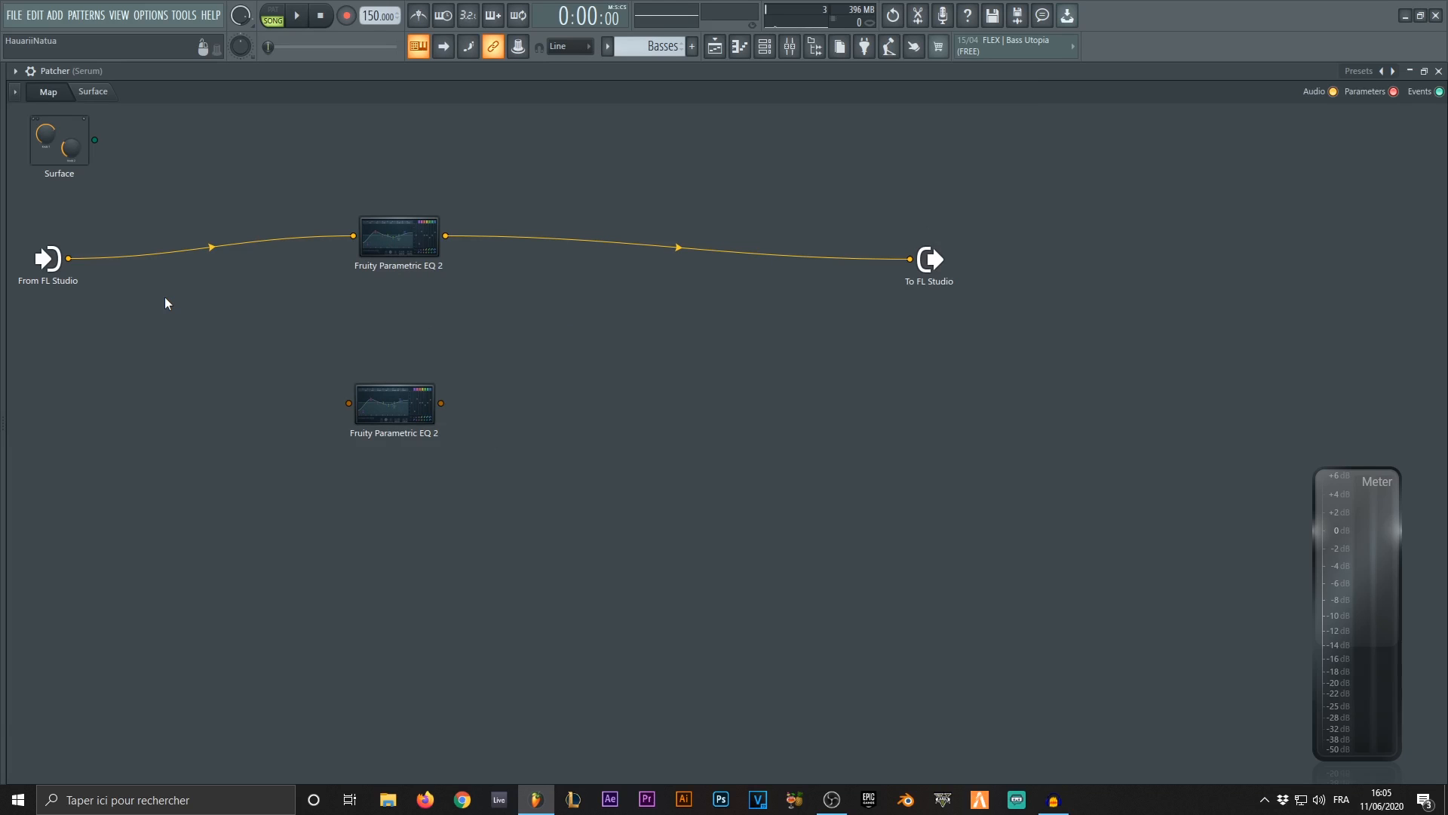
Route the lower EQ in parallel with the upper one, from the From FL Studio input to the To FL Studio output.
{"action": "left_click_drag", "start_coordinate": [412, 411], "coordinate": [351, 414]}
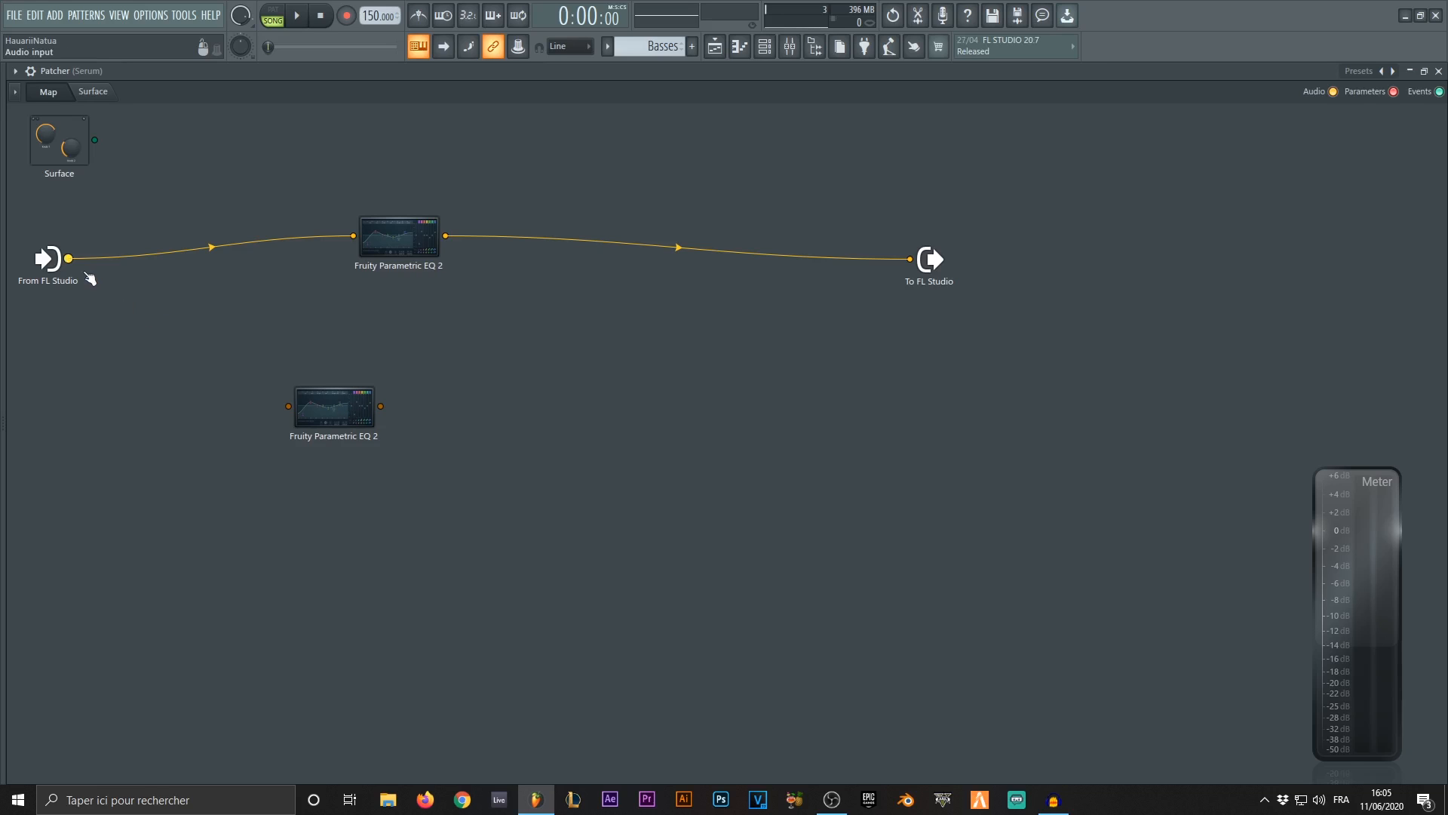
{"action": "left_click_drag", "start_coordinate": [90, 278], "coordinate": [289, 406]}
{"action": "left_click_drag", "start_coordinate": [380, 406], "coordinate": [910, 259]}
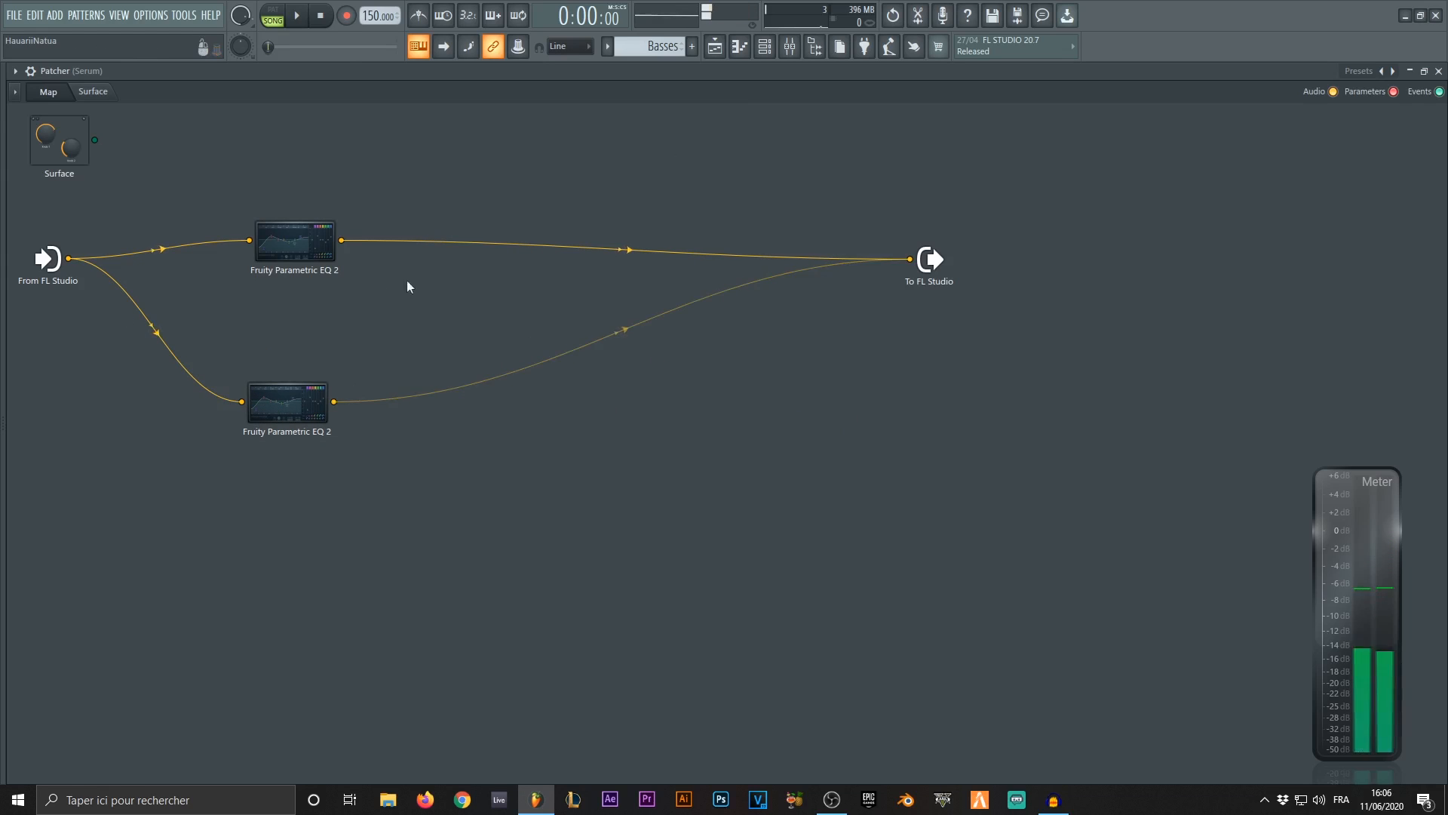
Open the upper EQ and make band 1 a high-pass at the very low end of the sub range.
{"action": "left_click", "coordinate": [285, 248]}
{"action": "left_click_drag", "start_coordinate": [654, 233], "coordinate": [626, 222]}
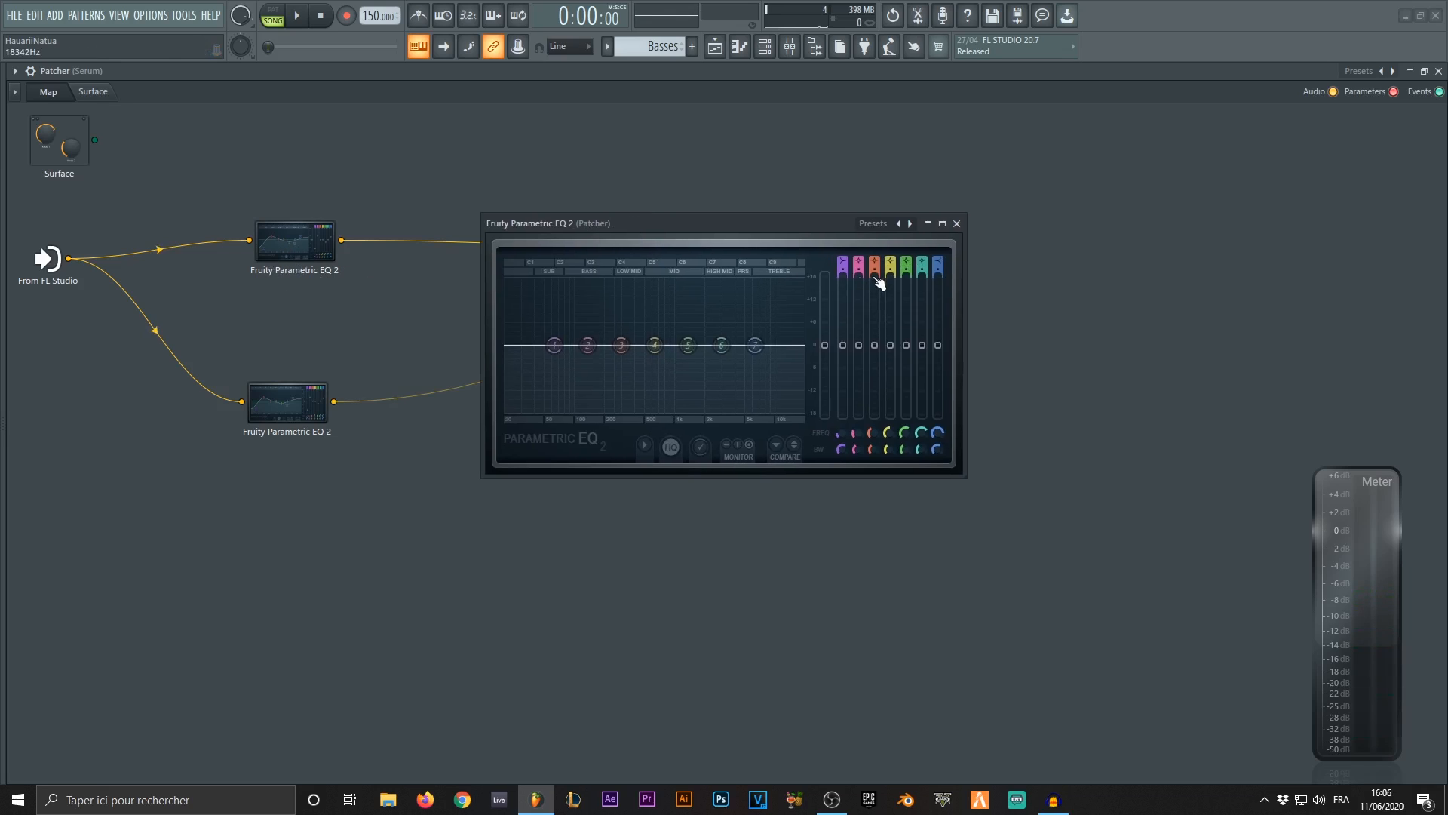
{"action": "left_click_drag", "start_coordinate": [845, 259], "coordinate": [846, 264]}
{"action": "left_click_drag", "start_coordinate": [555, 344], "coordinate": [522, 345]}
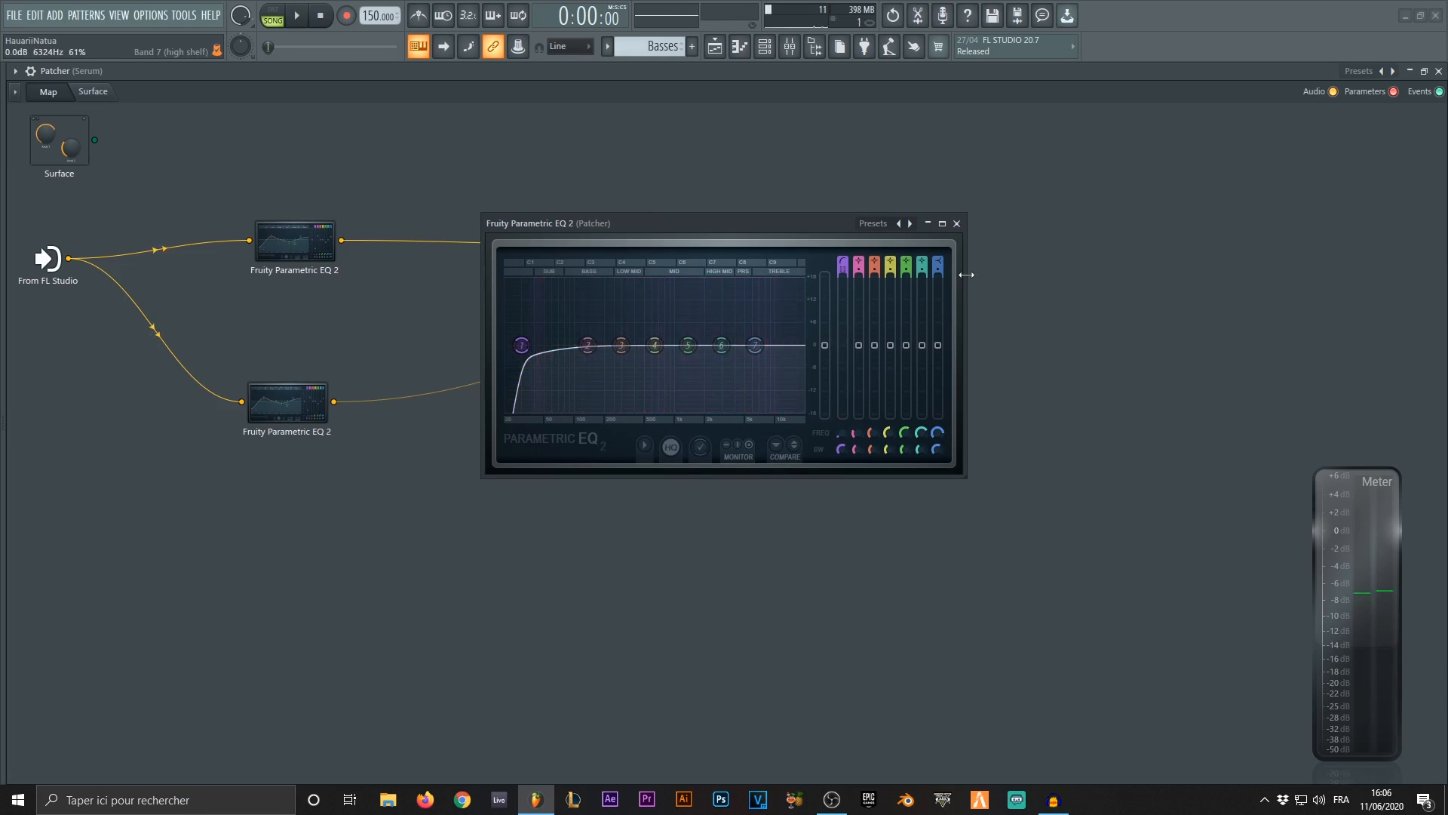
Make band 7 of the upper EQ a low-pass slightly below 227 Hz, and close the EQ.
{"action": "mouse_move", "coordinate": [937, 261]}
{"action": "left_mouse_down"}
{"action": "mouse_move", "coordinate": [937, 283]}
{"action": "mouse_move", "coordinate": [937, 261]}
{"action": "left_mouse_up"}
{"action": "left_click_drag", "start_coordinate": [754, 345], "coordinate": [609, 345]}
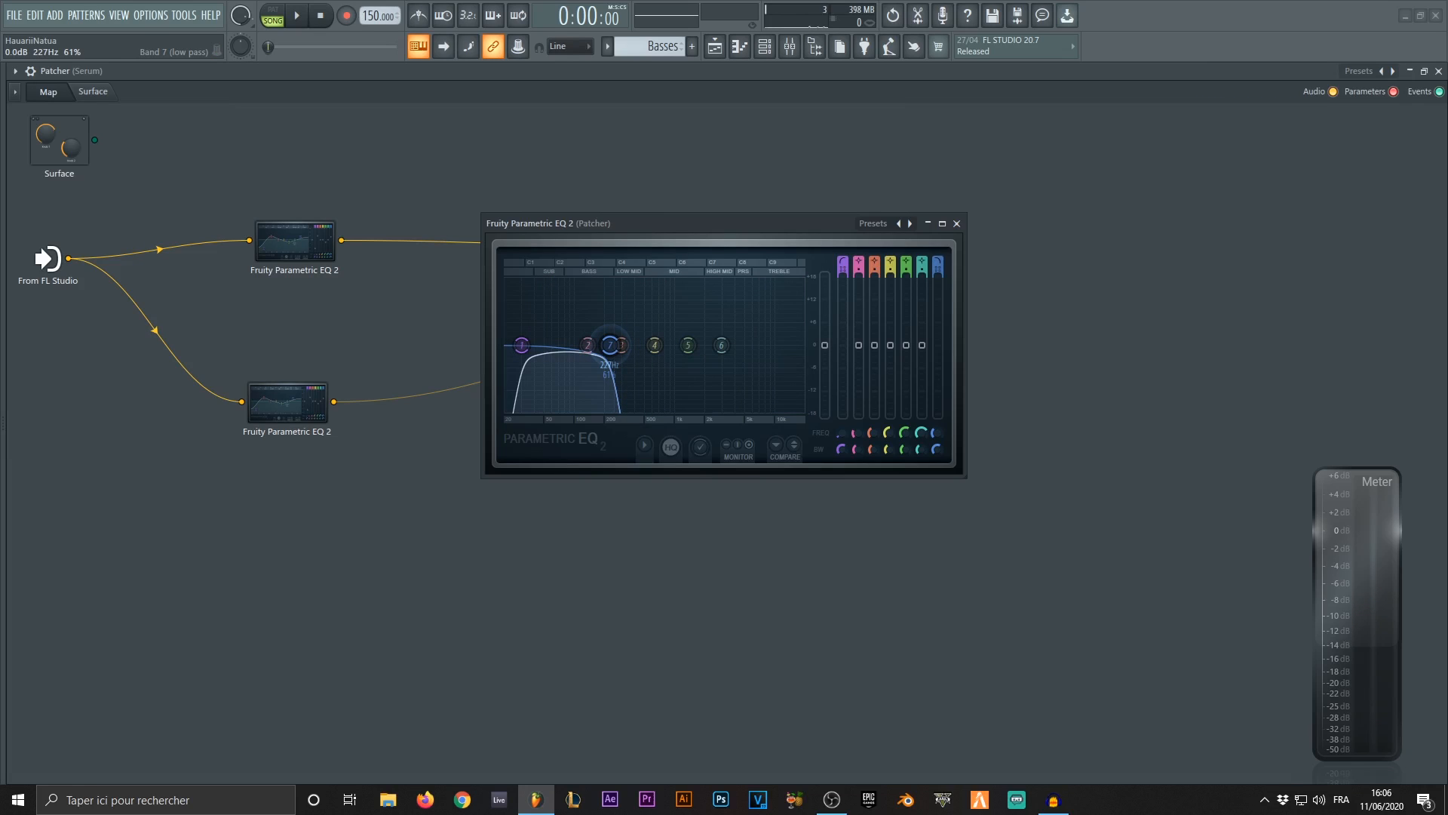
{"action": "left_click_drag", "start_coordinate": [609, 345], "coordinate": [606, 345]}
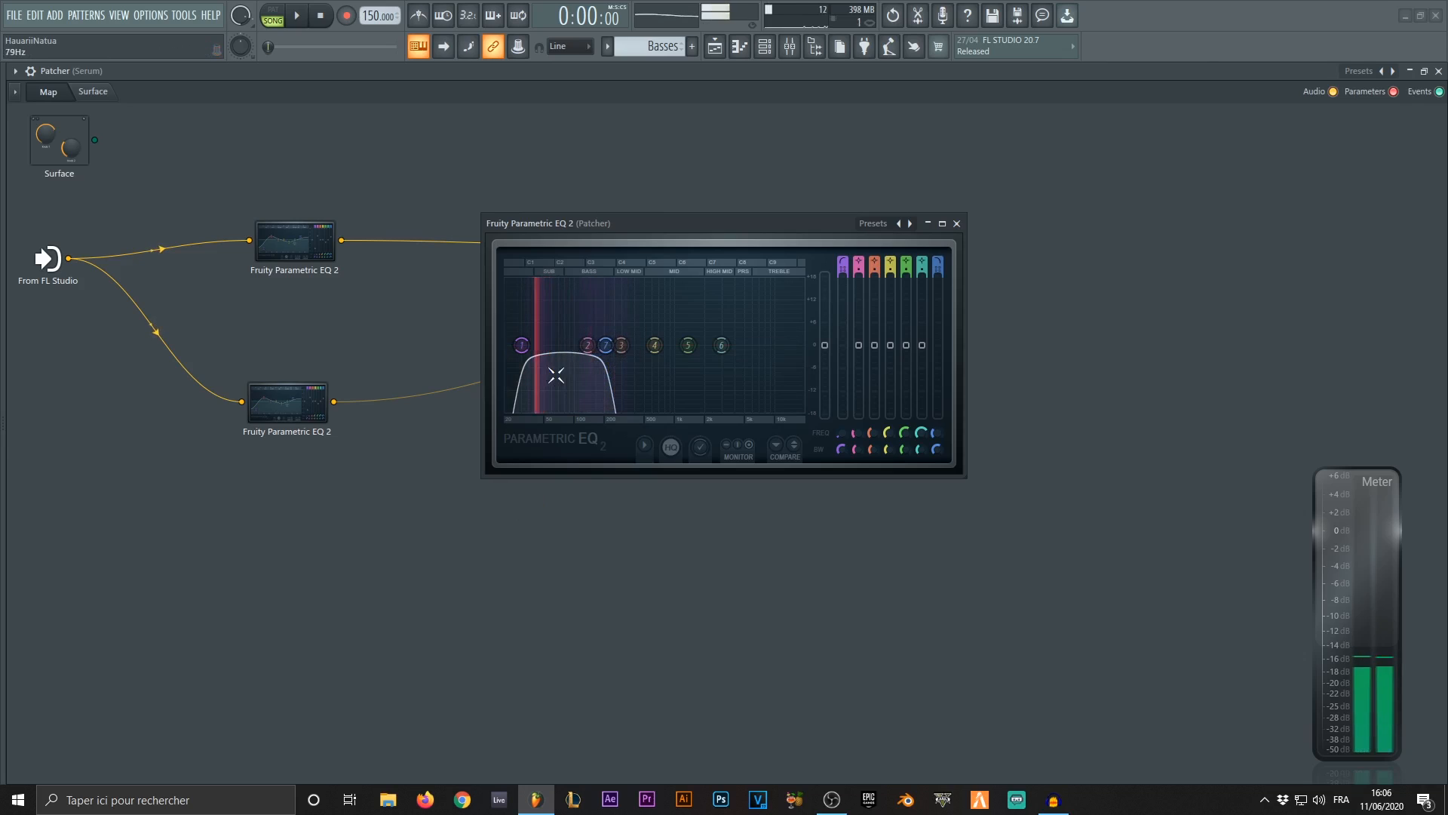
{"action": "left_click", "coordinate": [956, 223]}
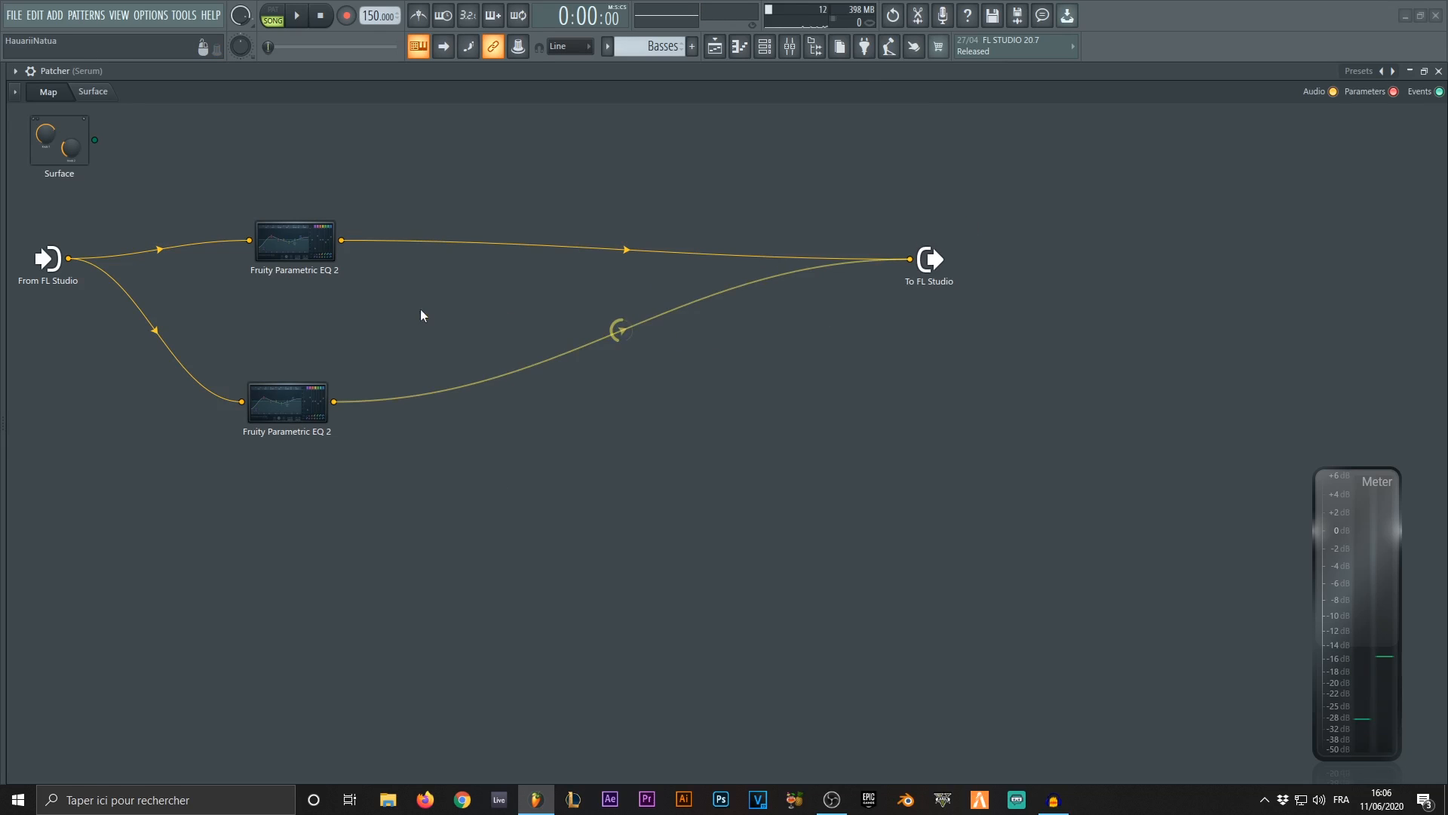
Switch to the lower EQ's branch, make its band 1 a Steep 8 high-pass at 209 Hz, and test it with a note.
{"action": "left_click", "coordinate": [612, 335]}
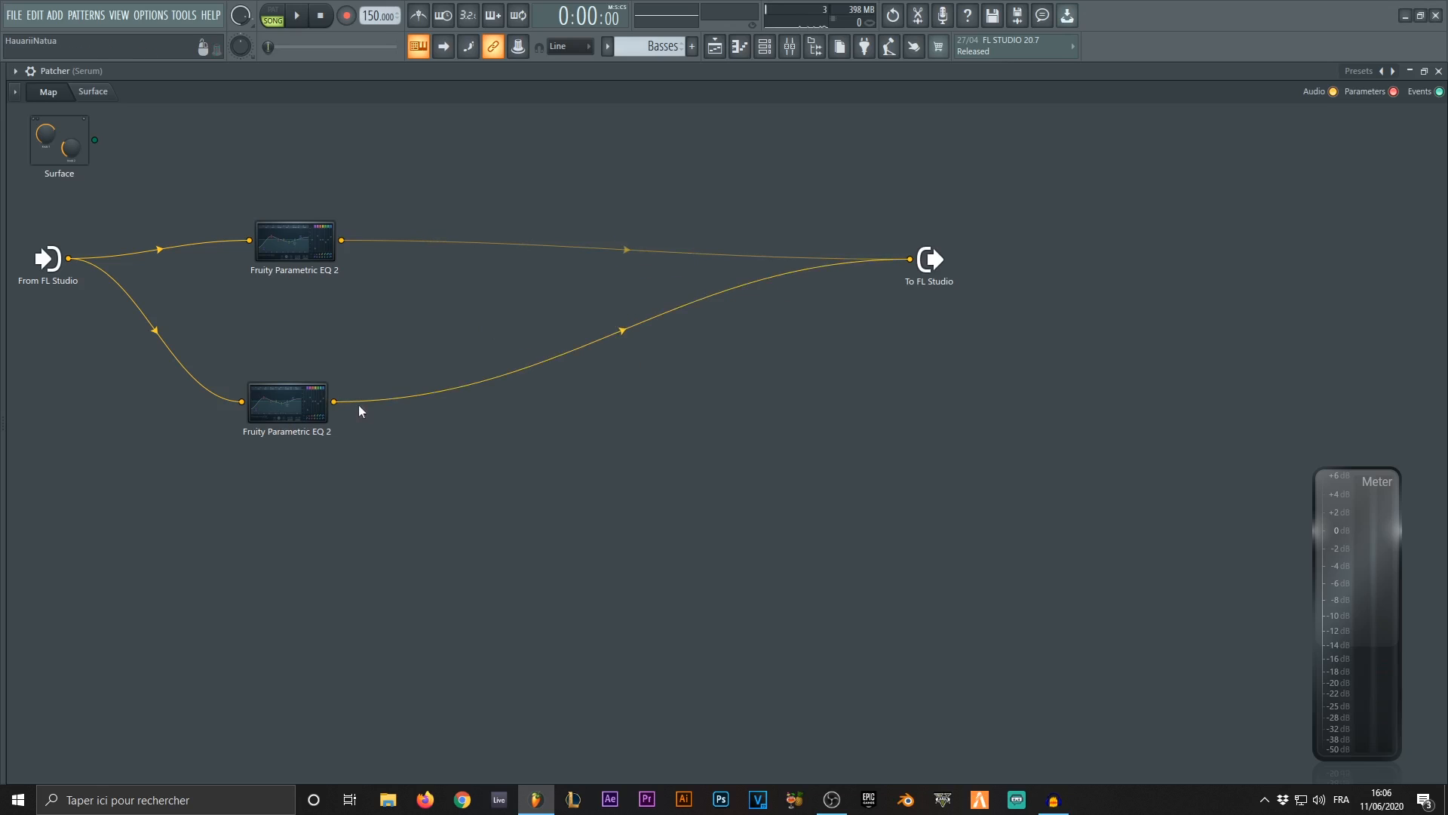
{"action": "double_click", "coordinate": [300, 411]}
{"action": "left_click_drag", "start_coordinate": [710, 283], "coordinate": [691, 255]}
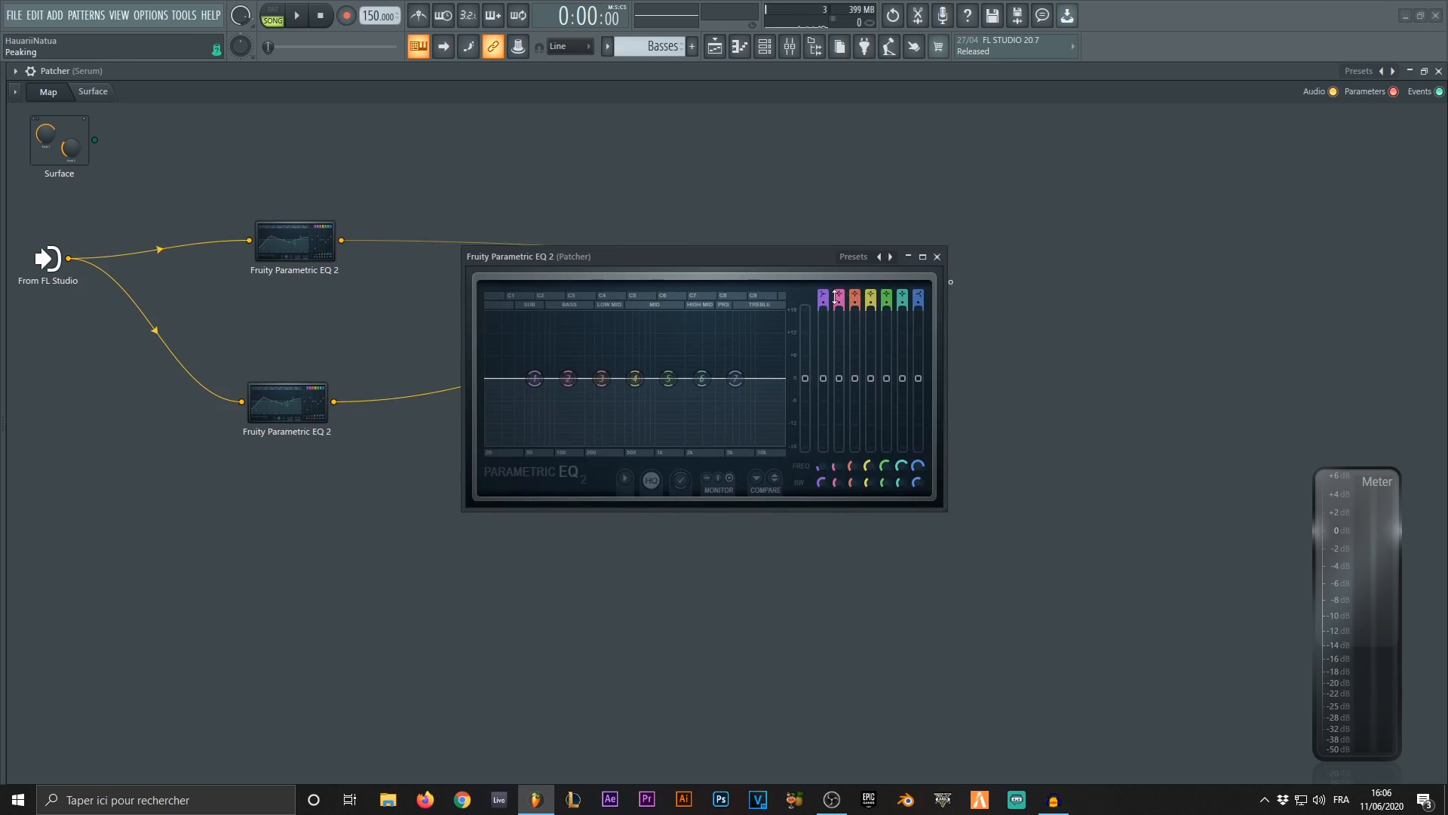
{"action": "left_click", "coordinate": [824, 299]}
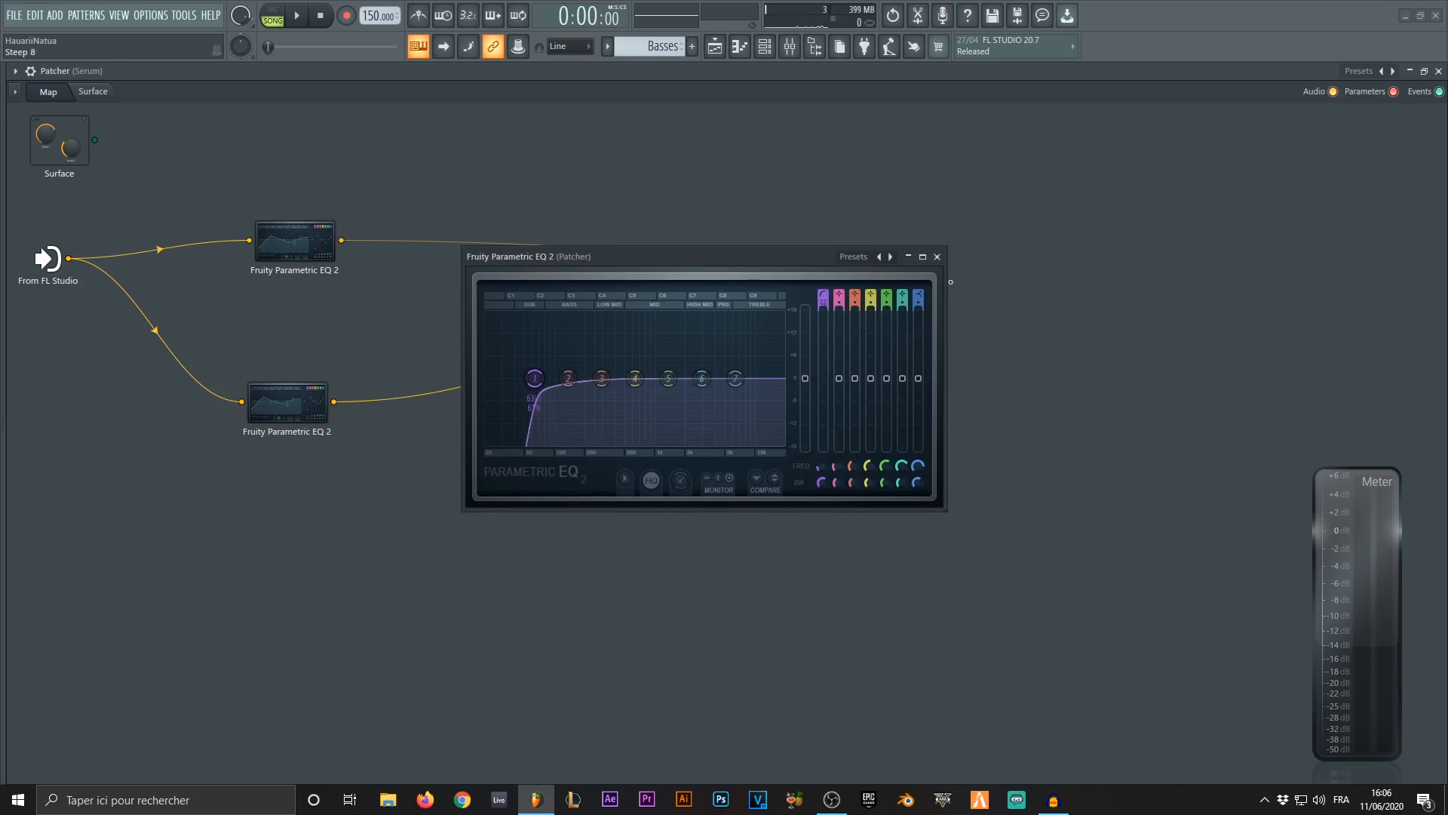
{"action": "left_click_drag", "start_coordinate": [537, 379], "coordinate": [600, 379]}
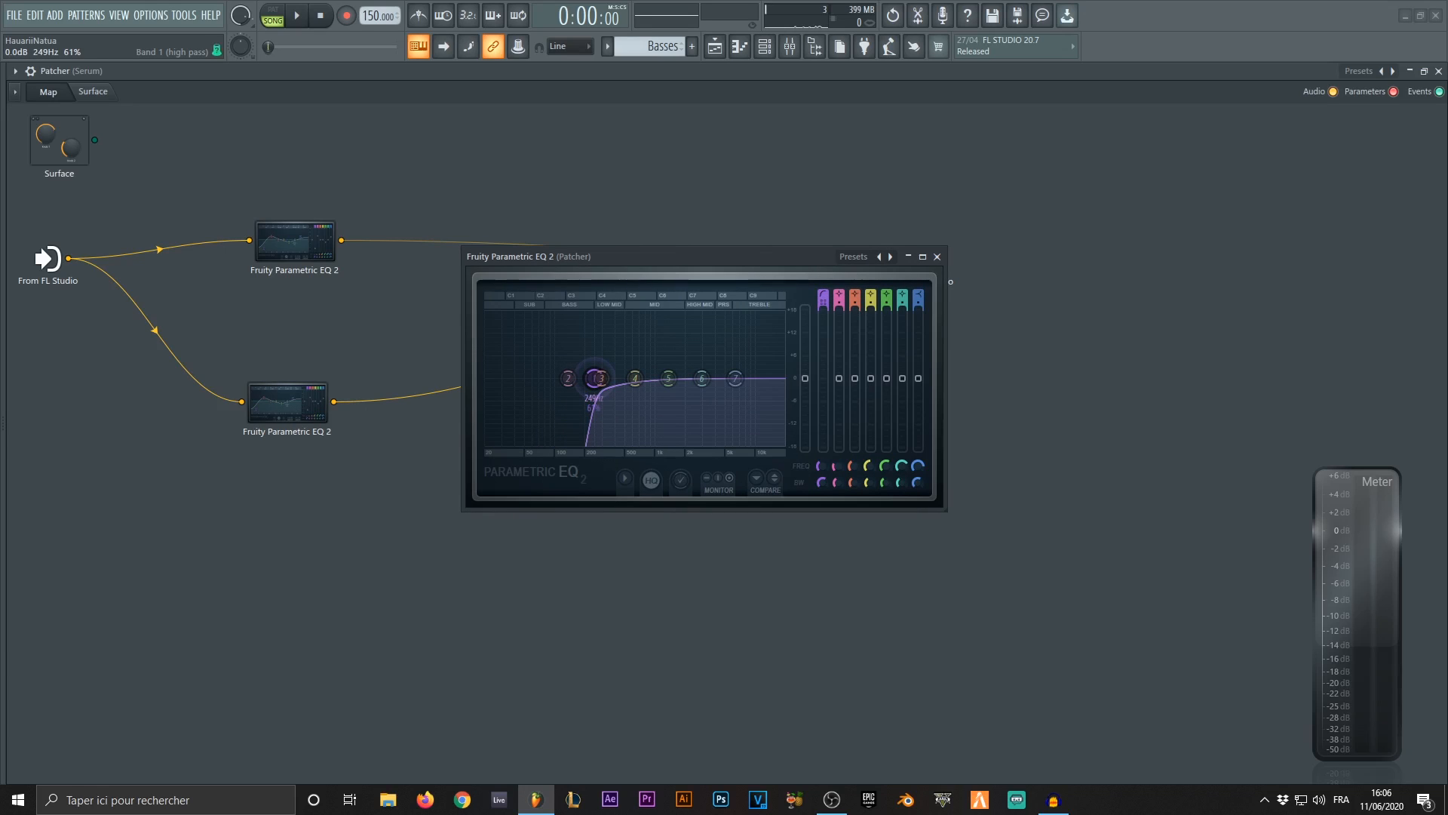
{"action": "left_click_drag", "start_coordinate": [596, 378], "coordinate": [590, 378]}
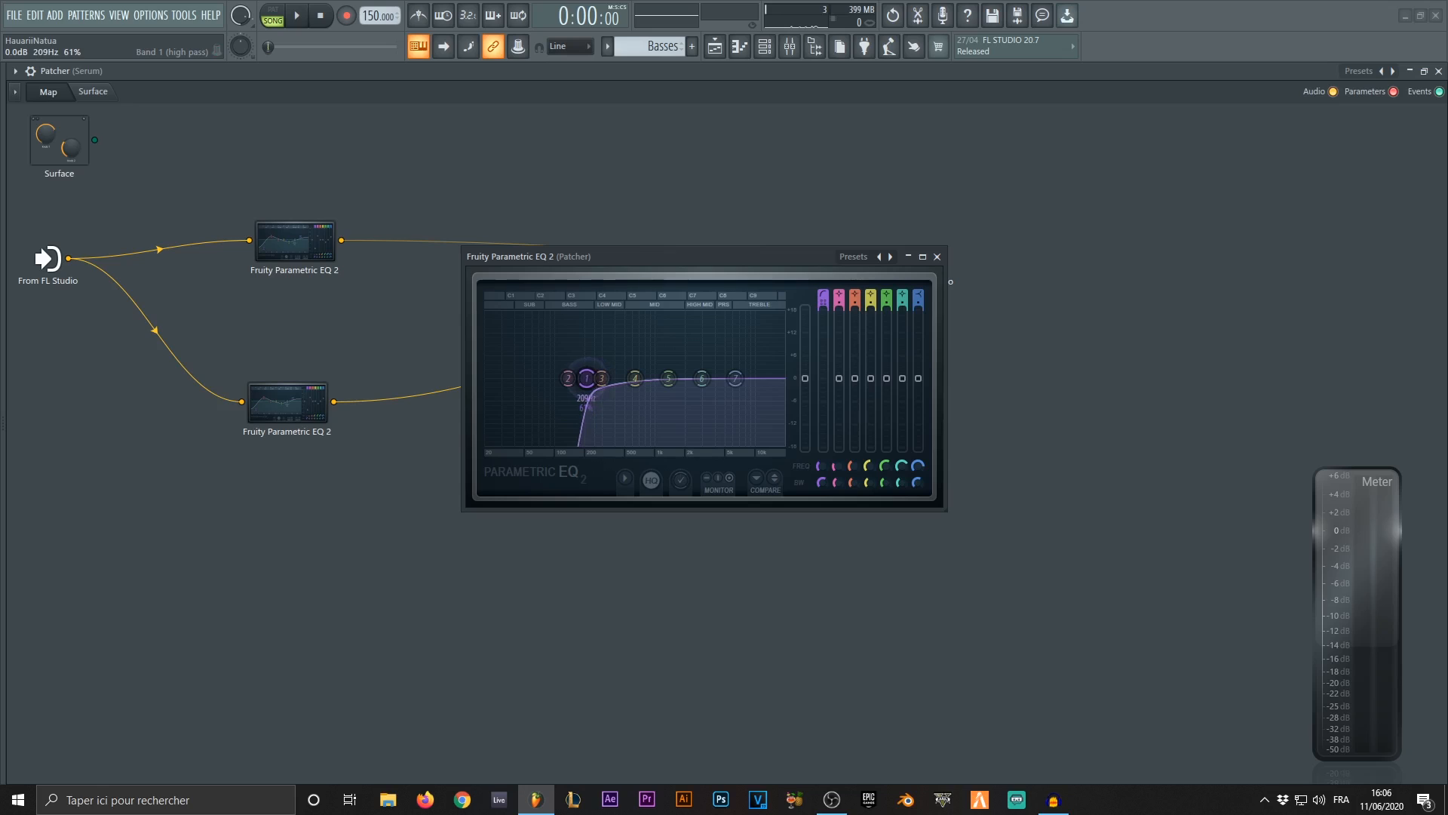
{"action": "key", "text": "v"}
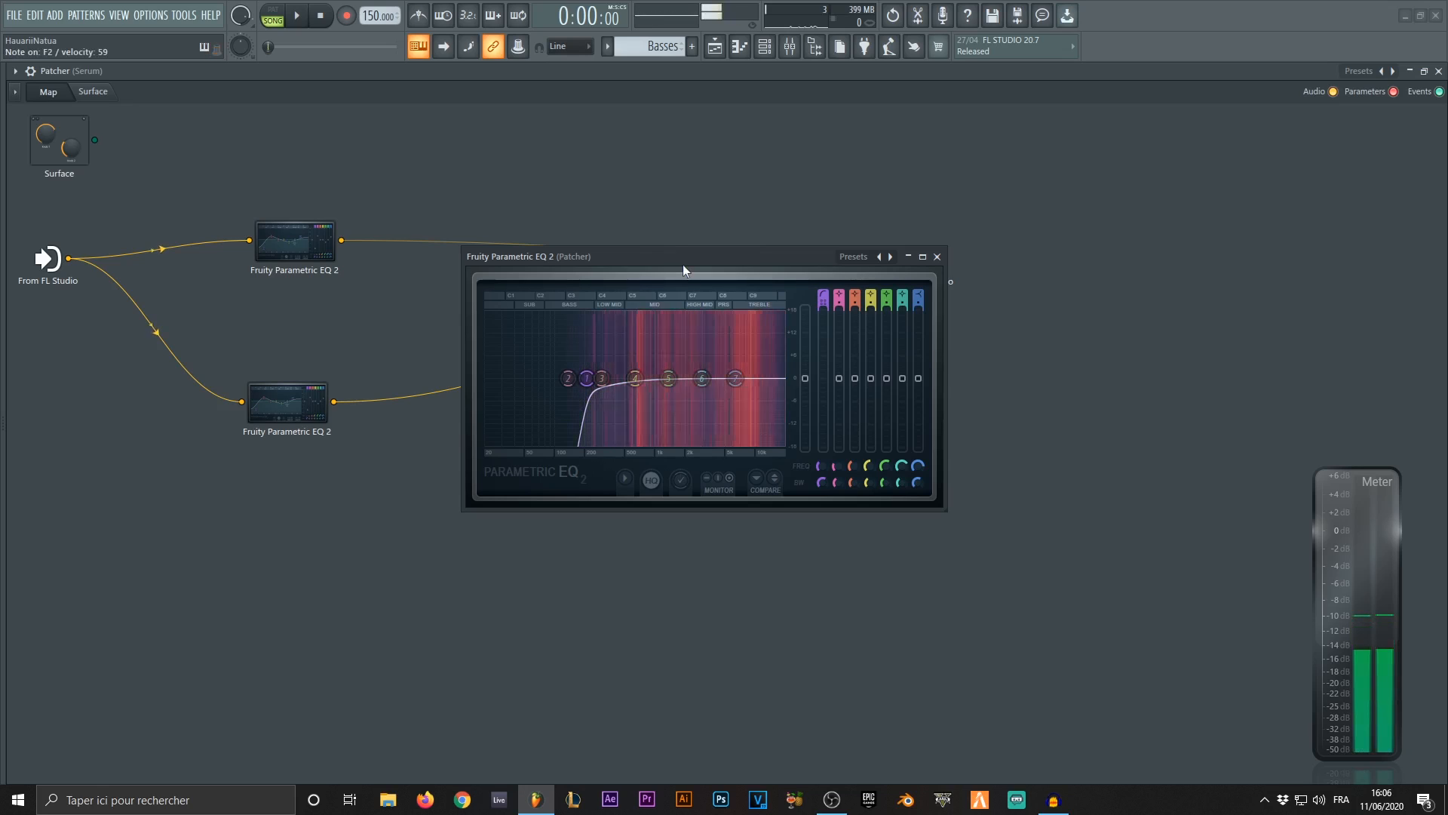
{"action": "left_click", "coordinate": [937, 256]}
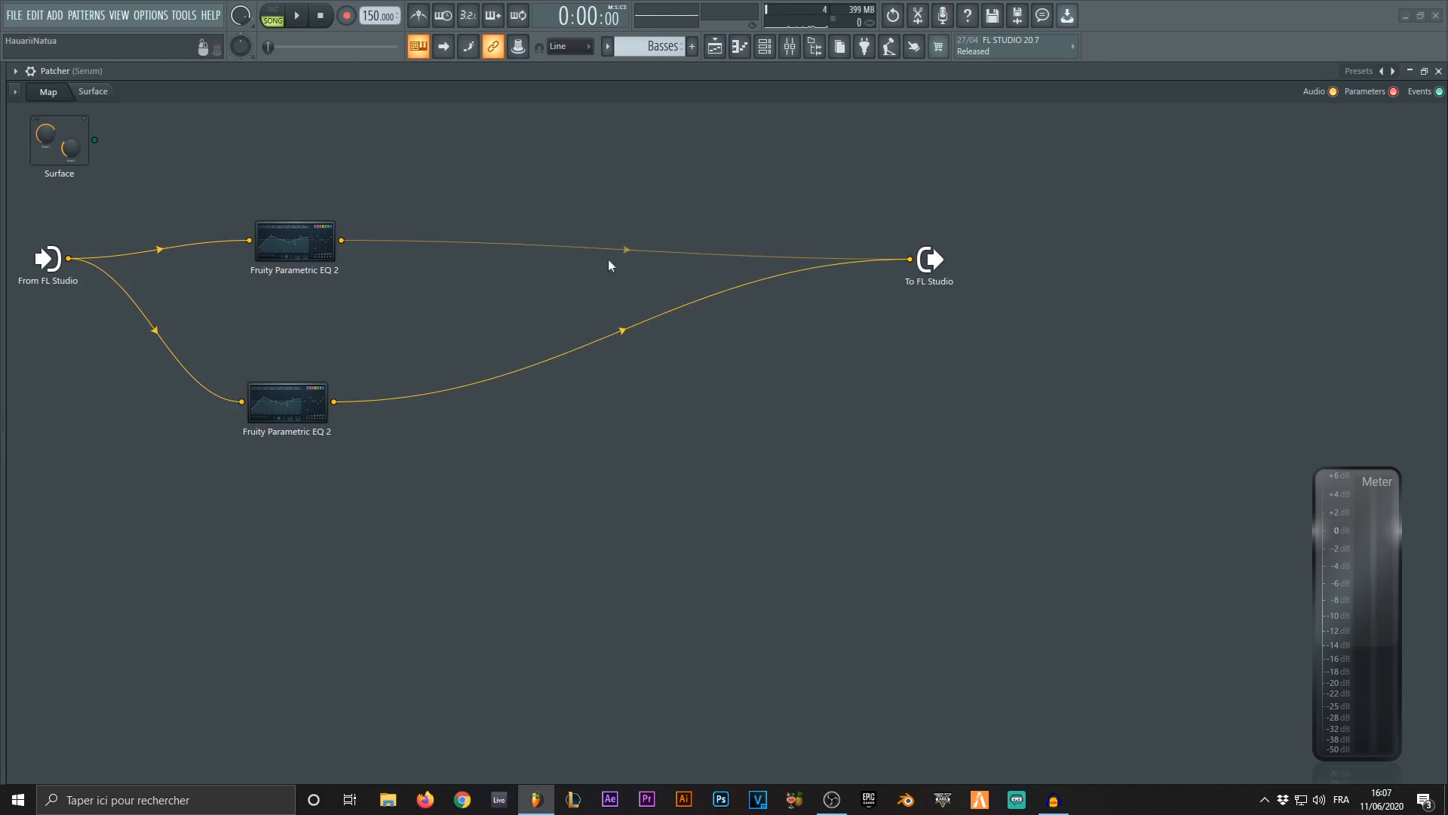
Play a note while toggling the two EQ output cables to compare the branches, ending with both enabled.
{"action": "key", "text": "v"}
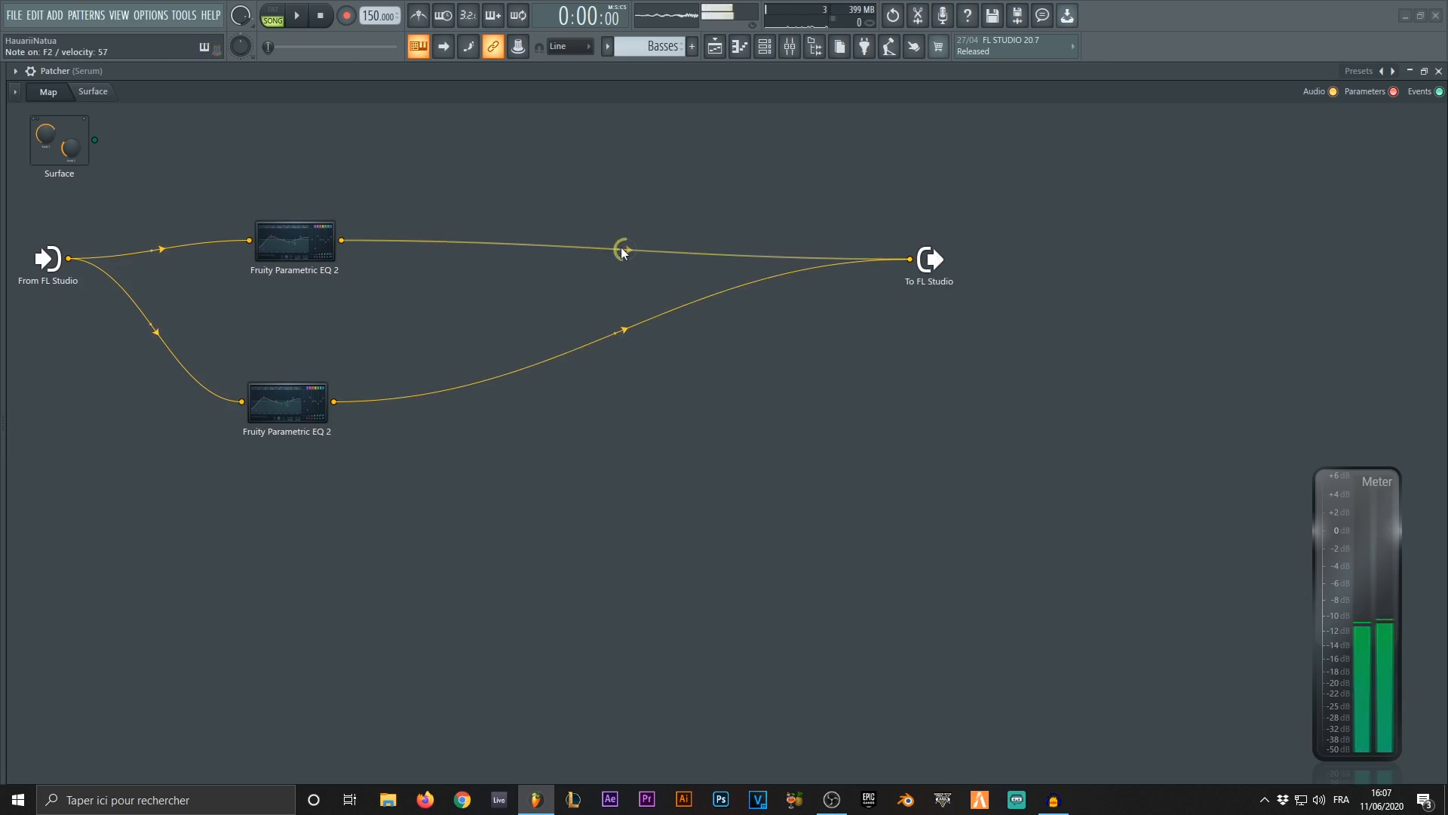
{"action": "left_click", "coordinate": [618, 329]}
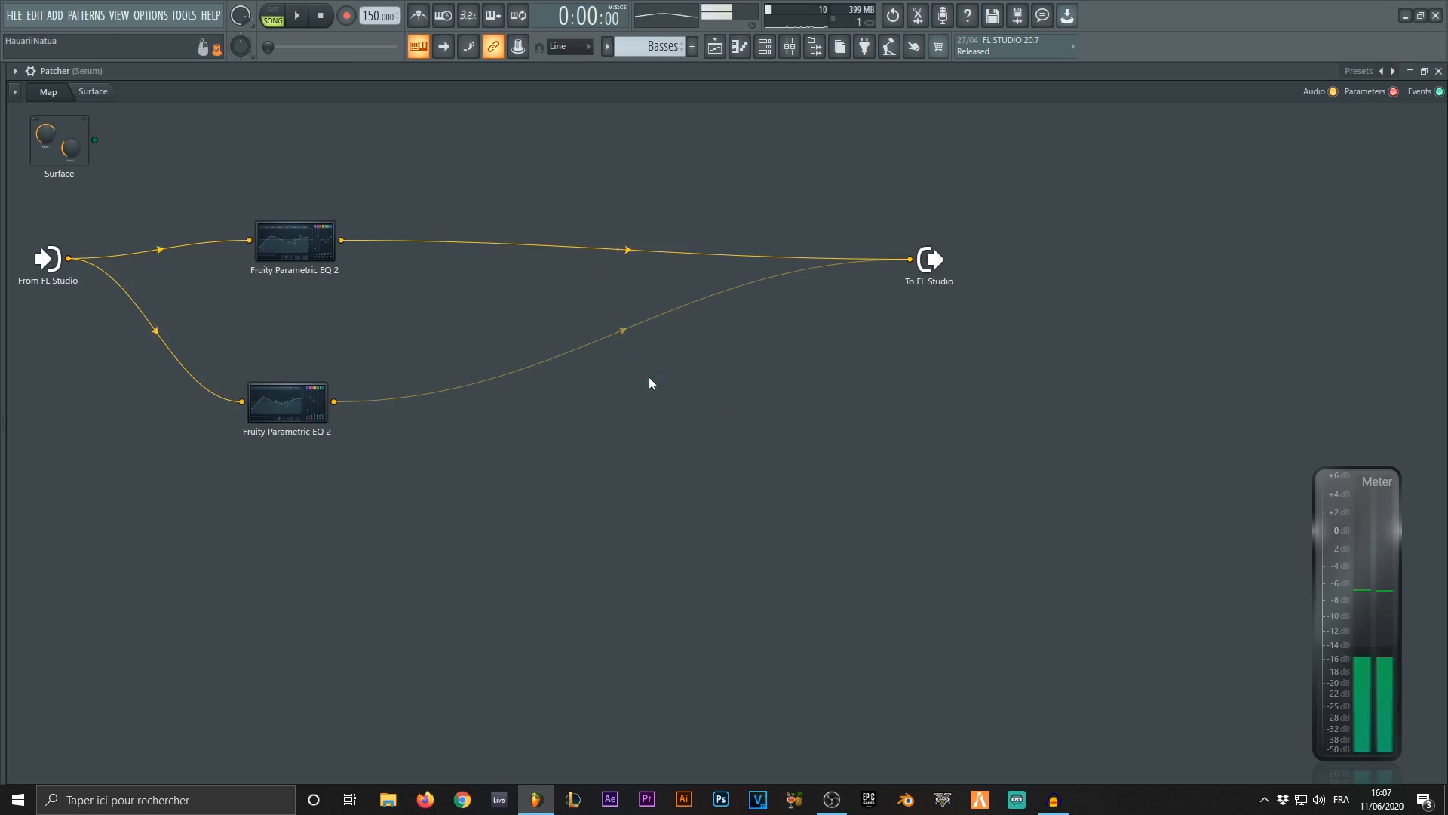
{"action": "left_click", "coordinate": [637, 315]}
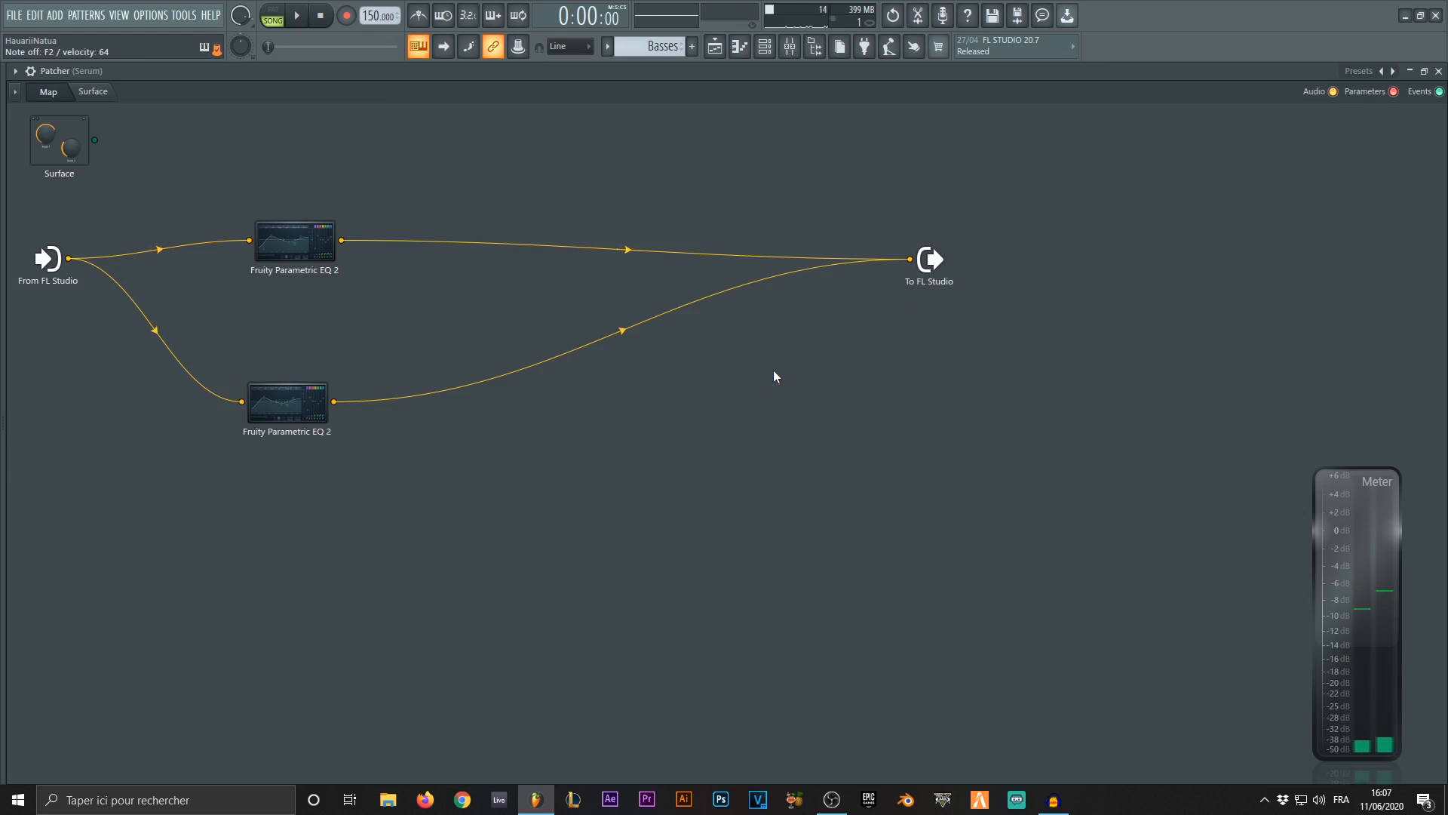
Move both EQs close to the From FL Studio input and disconnect the upper EQ from the output.
{"action": "left_click_drag", "start_coordinate": [294, 240], "coordinate": [194, 236]}
{"action": "left_click_drag", "start_coordinate": [286, 402], "coordinate": [130, 402]}
{"action": "left_click_drag", "start_coordinate": [194, 237], "coordinate": [138, 227]}
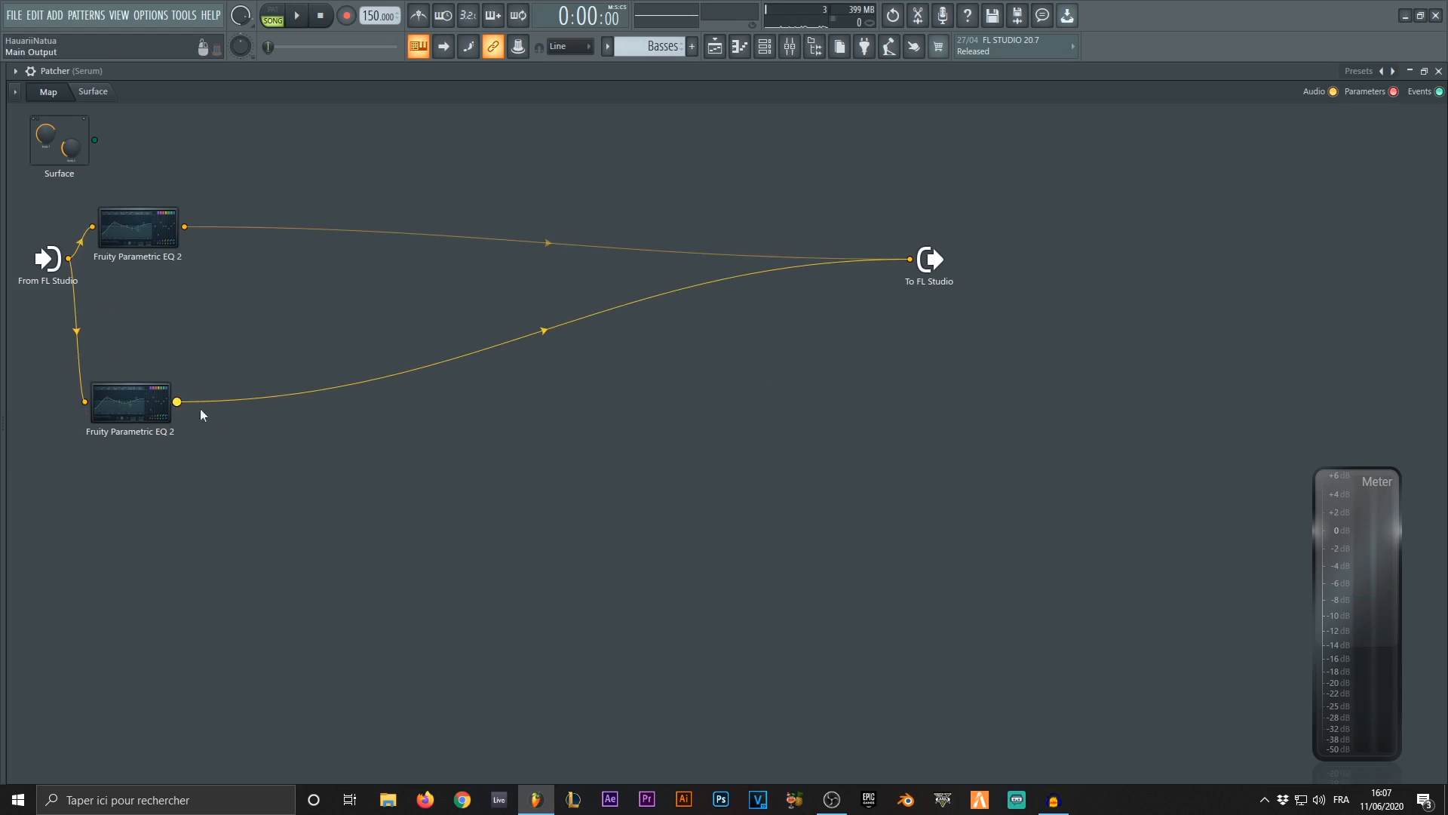
{"action": "left_click_drag", "start_coordinate": [909, 259], "coordinate": [819, 204]}
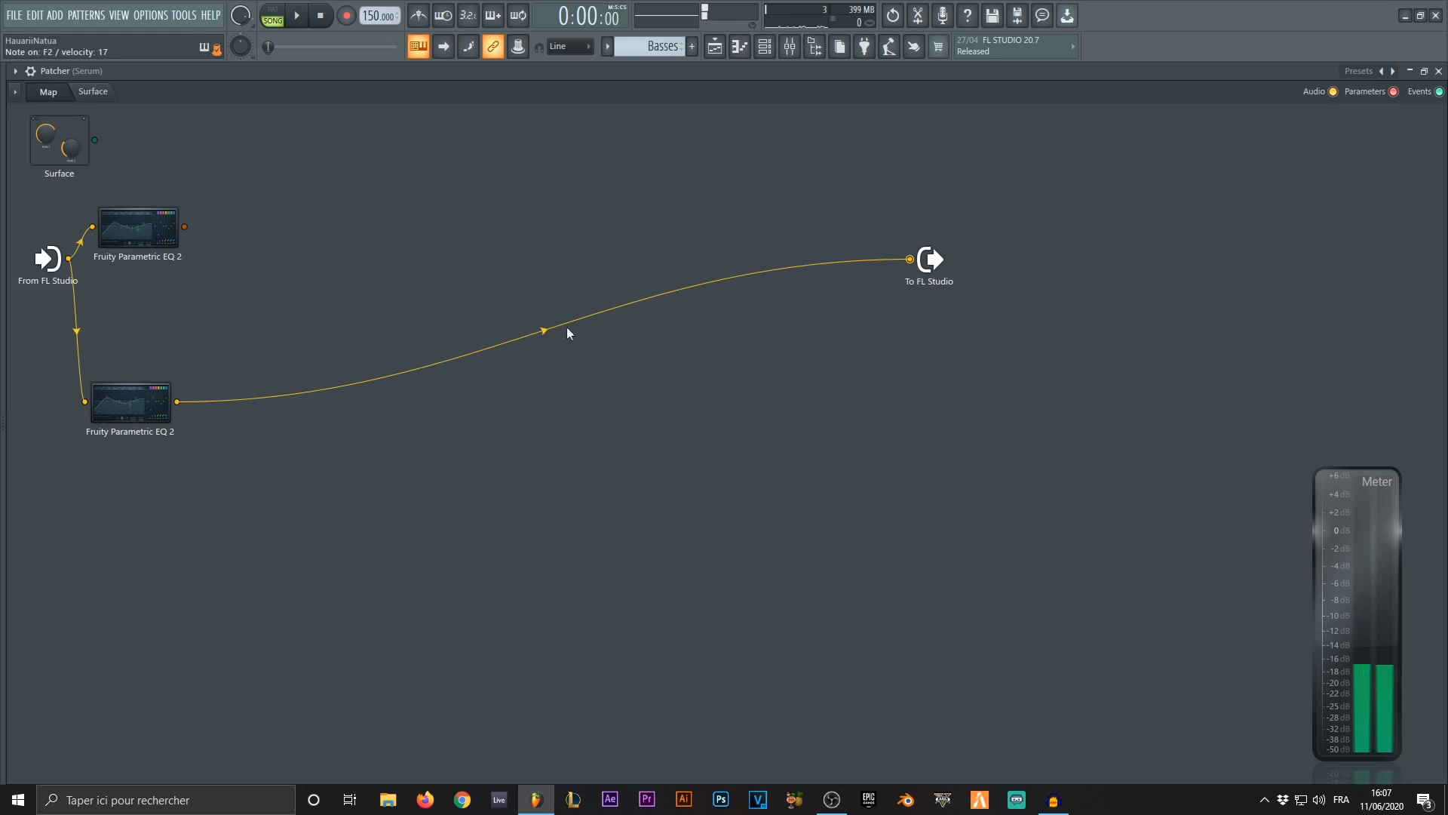
{"action": "left_click_drag", "start_coordinate": [130, 402], "coordinate": [133, 401]}
Add a Fruity Chorus module between the lower EQ and the To FL Studio output.
{"action": "right_click", "coordinate": [348, 442]}
{"action": "mouse_move", "coordinate": [428, 466]}
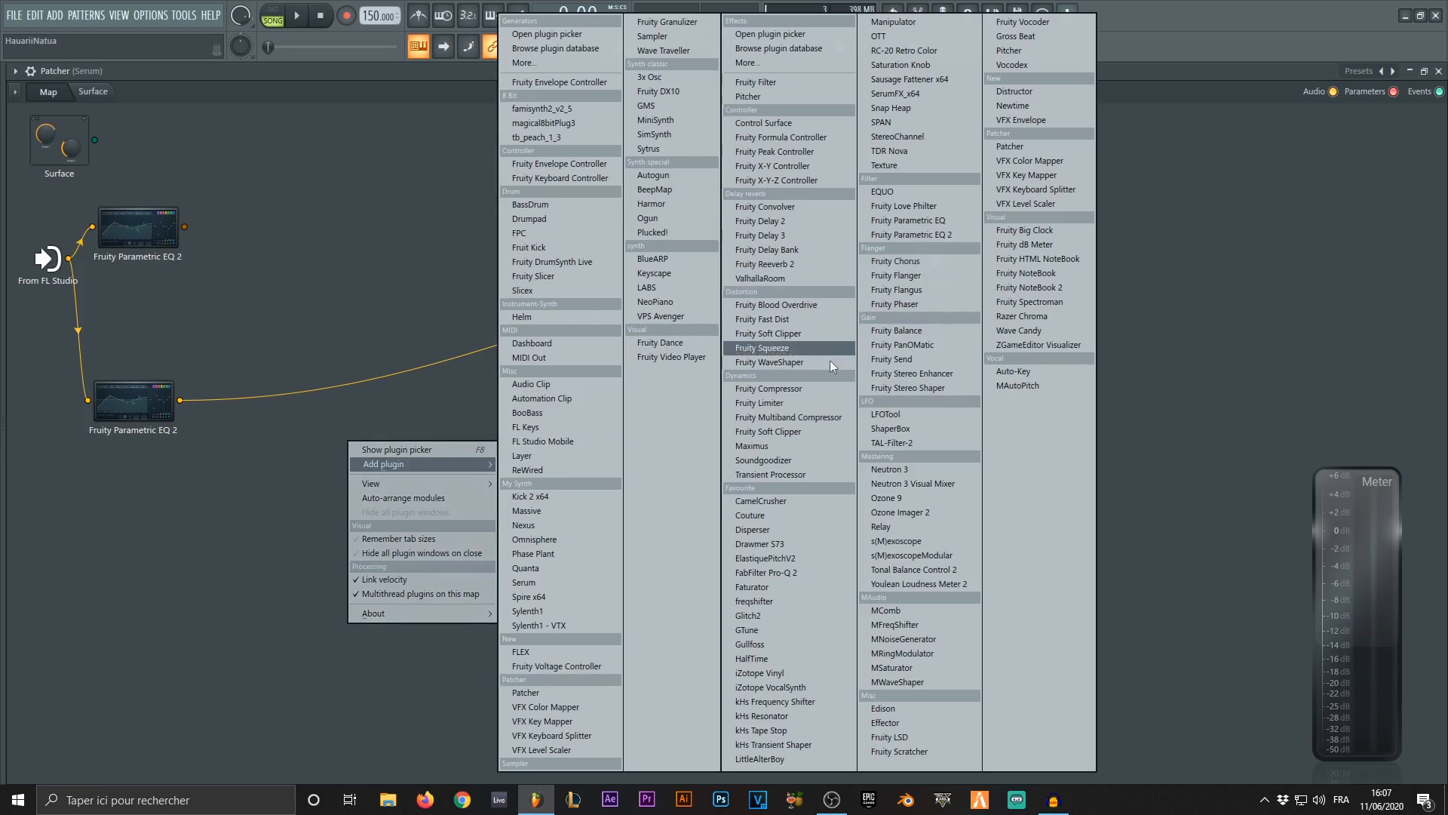
{"action": "left_click", "coordinate": [957, 264]}
{"action": "left_click_drag", "start_coordinate": [697, 426], "coordinate": [303, 402]}
{"action": "mouse_move", "coordinate": [910, 259]}
{"action": "left_mouse_down"}
{"action": "mouse_move", "coordinate": [275, 415]}
{"action": "mouse_move", "coordinate": [253, 397]}
{"action": "mouse_move", "coordinate": [1010, 243]}
{"action": "mouse_move", "coordinate": [910, 260]}
{"action": "left_mouse_up"}
{"action": "left_click_drag", "start_coordinate": [291, 397], "coordinate": [257, 394]}
Open Fruity Chorus and set its delay to 0.05 ms and the LFO 1 and LFO 2 frequencies to 0 Hz.
{"action": "double_click", "coordinate": [257, 394]}
{"action": "left_click_drag", "start_coordinate": [686, 324], "coordinate": [648, 304]}
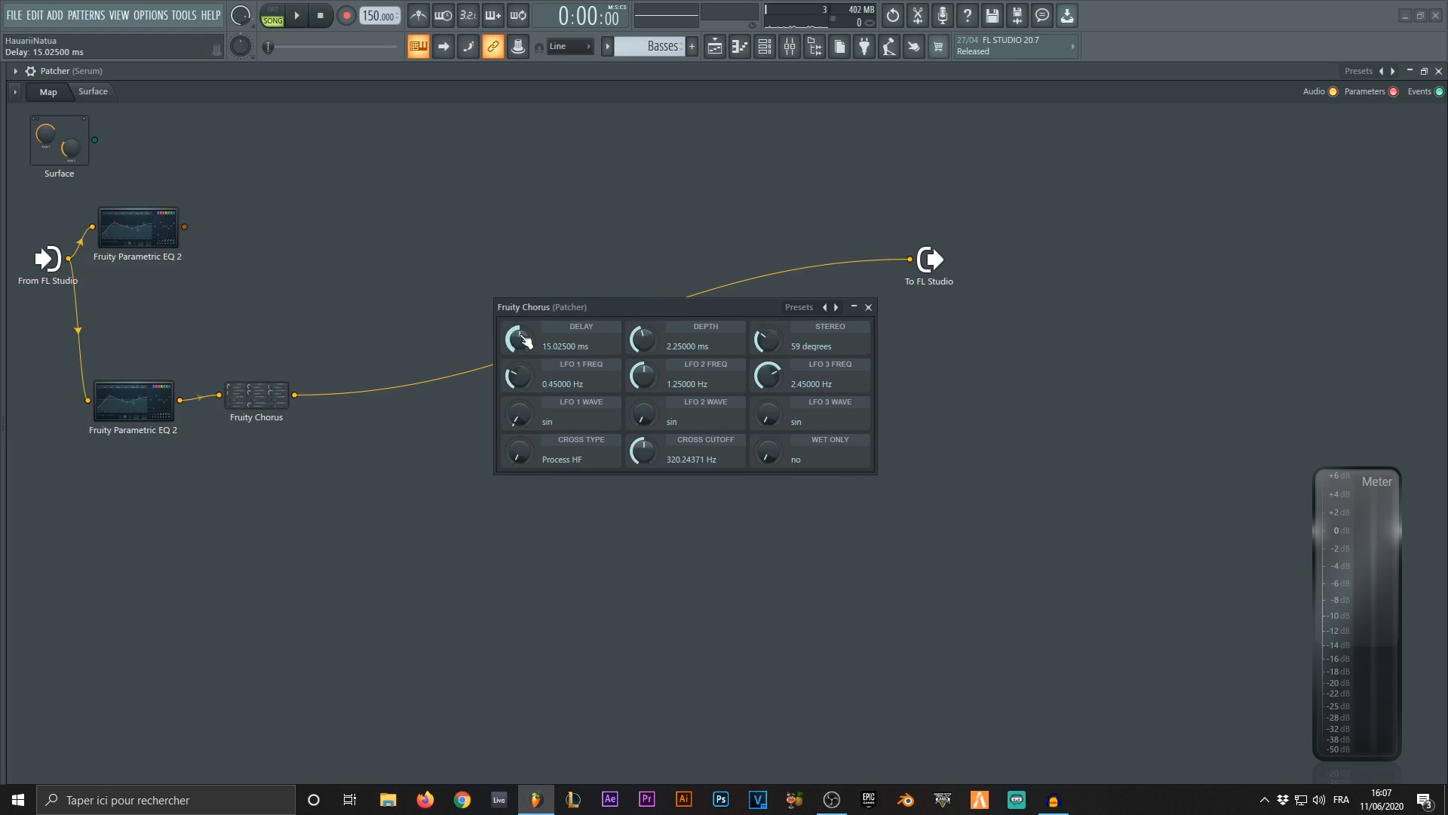
{"action": "left_click_drag", "start_coordinate": [526, 340], "coordinate": [528, 426]}
{"action": "left_click_drag", "start_coordinate": [647, 382], "coordinate": [646, 449]}
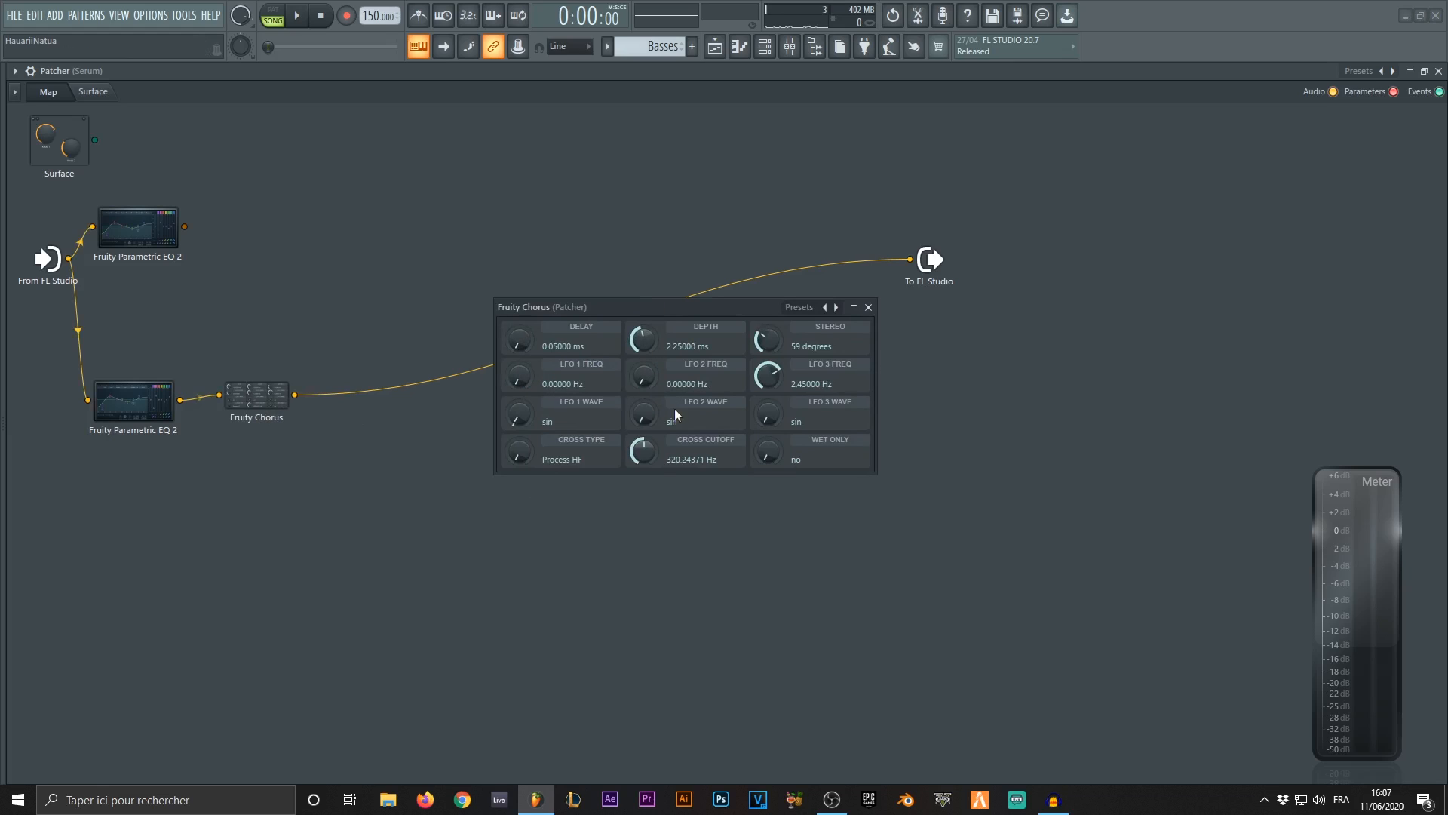
Set the chorus LFO 3 frequency to 0 Hz, stereo to 7 degrees and depth to 0.476 ms, and close it.
{"action": "left_click_drag", "start_coordinate": [647, 340], "coordinate": [647, 400]}
{"action": "left_click_drag", "start_coordinate": [768, 341], "coordinate": [777, 437]}
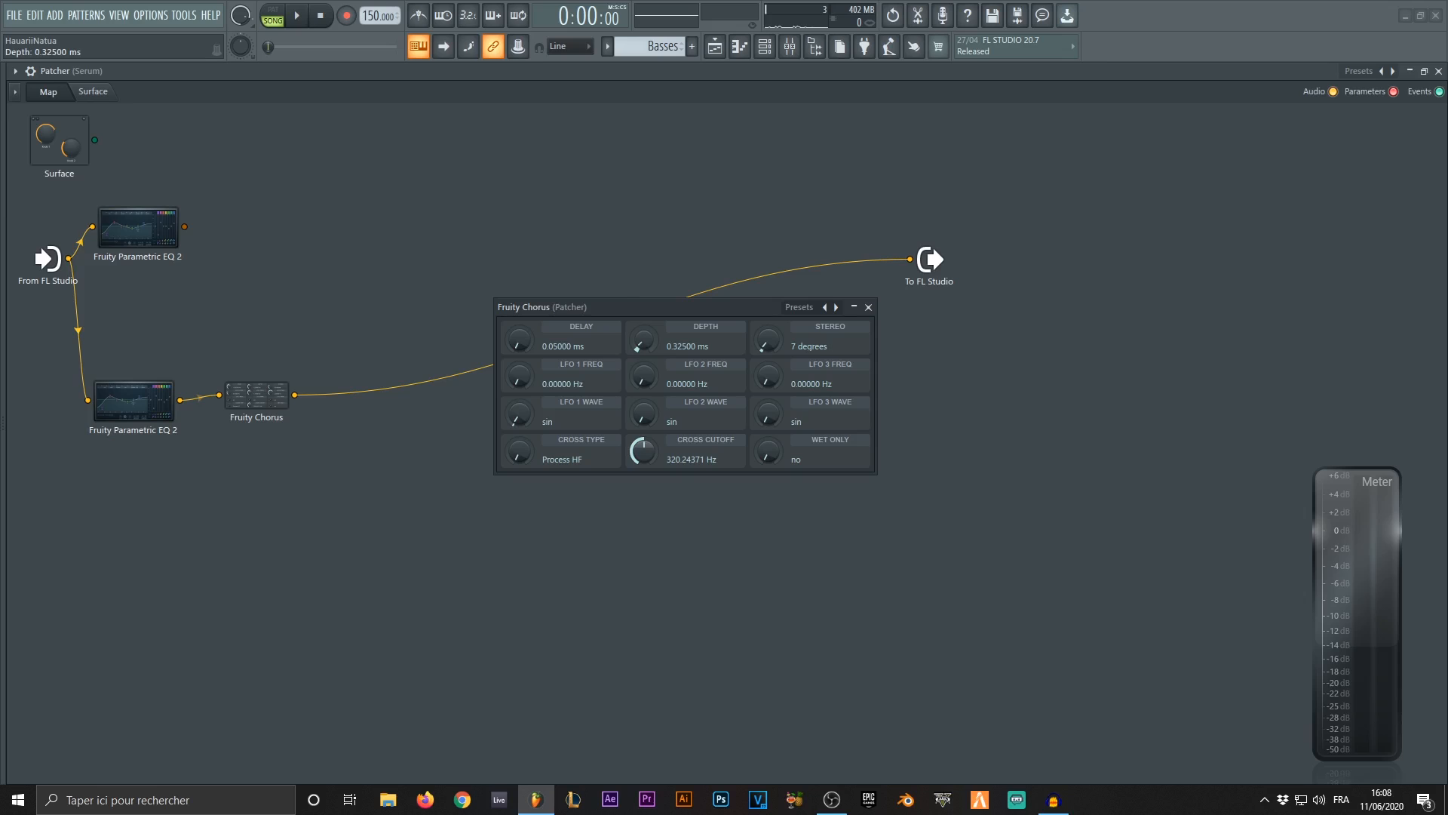
{"action": "left_click_drag", "start_coordinate": [650, 339], "coordinate": [652, 342]}
{"action": "left_click_drag", "start_coordinate": [719, 306], "coordinate": [680, 290]}
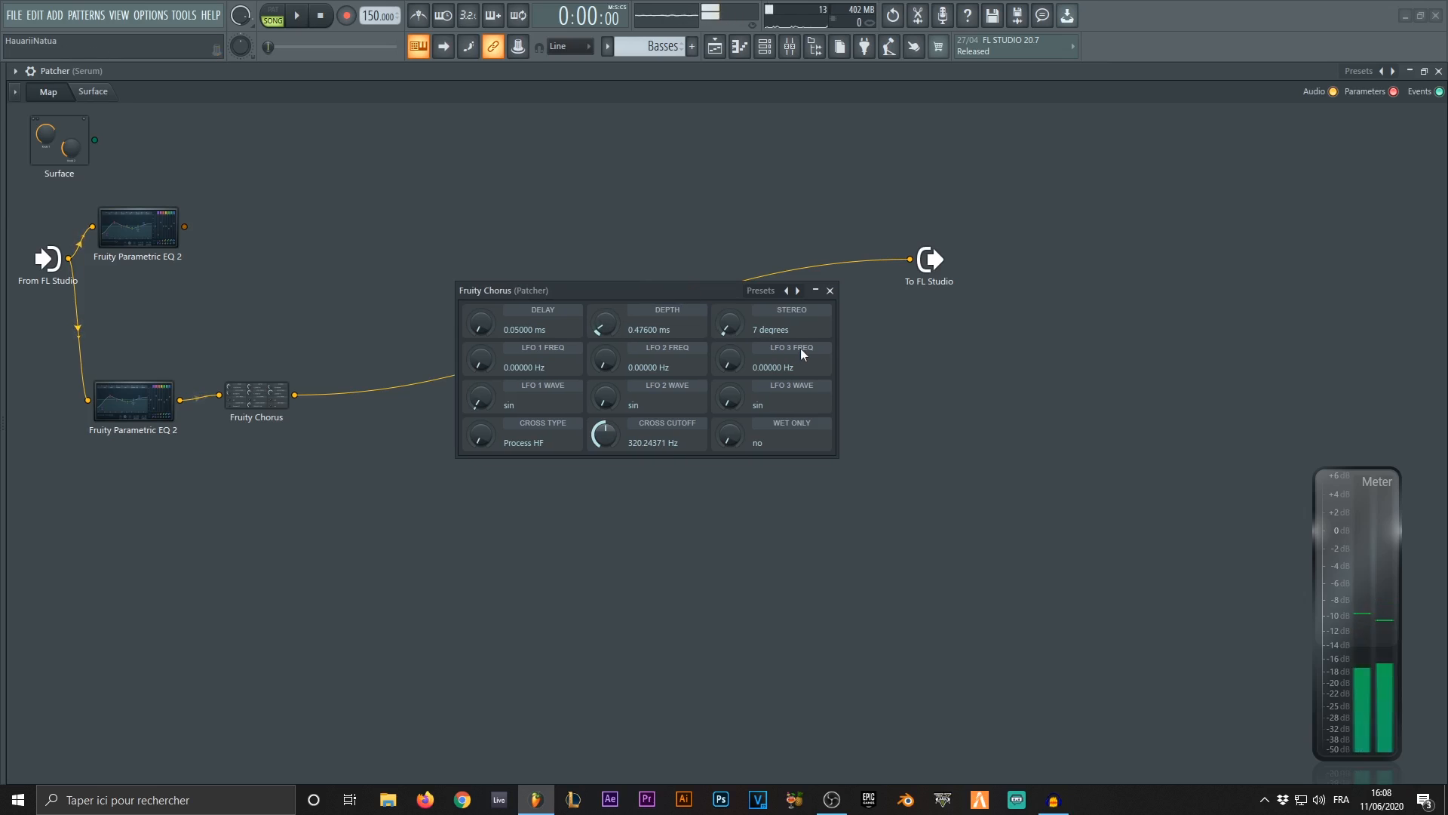
{"action": "left_click", "coordinate": [830, 291]}
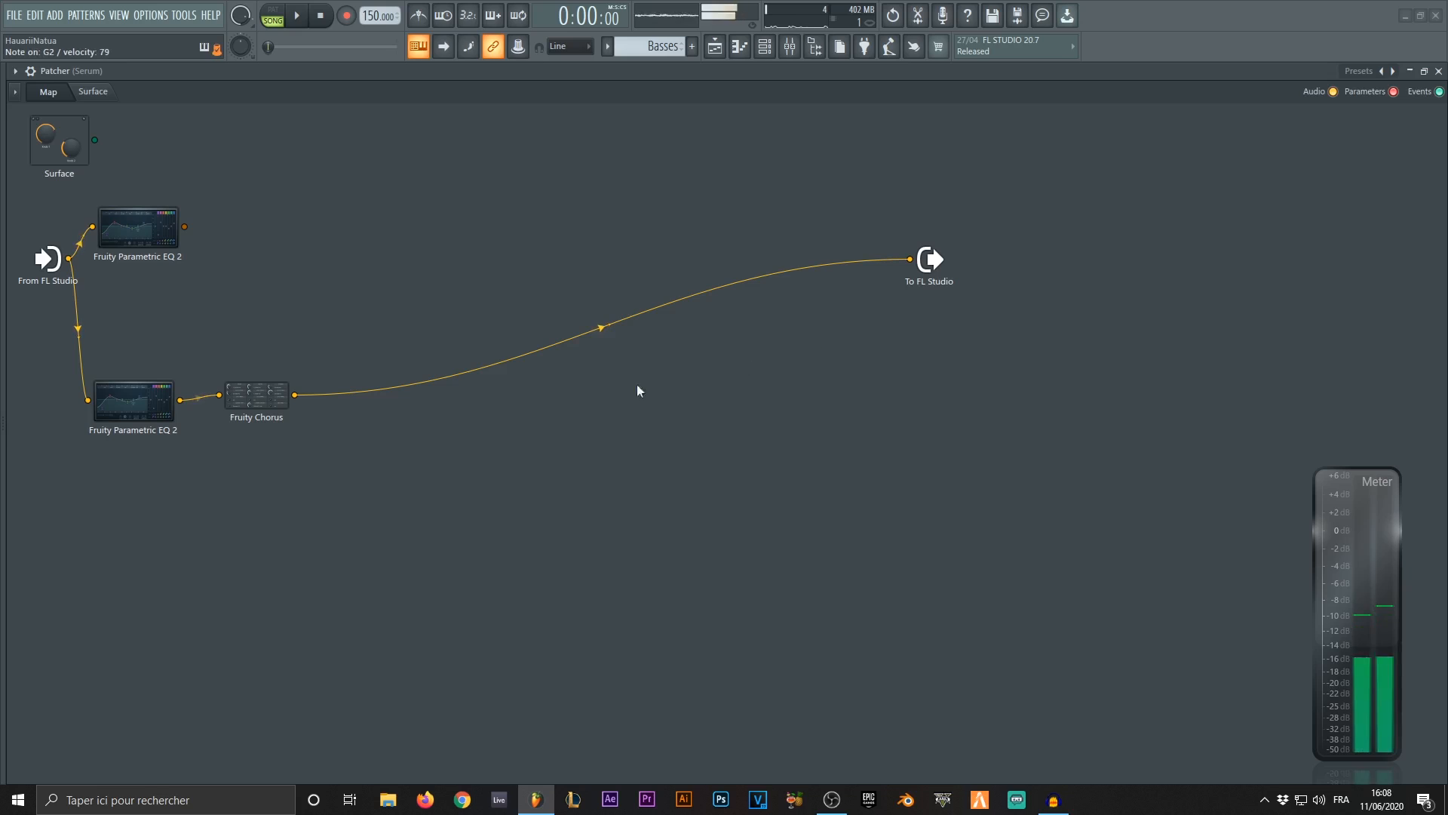
Add an OTT module and connect it between Fruity Chorus and the To FL Studio output.
{"action": "left_click_drag", "start_coordinate": [255, 400], "coordinate": [249, 411]}
{"action": "right_click", "coordinate": [762, 428]}
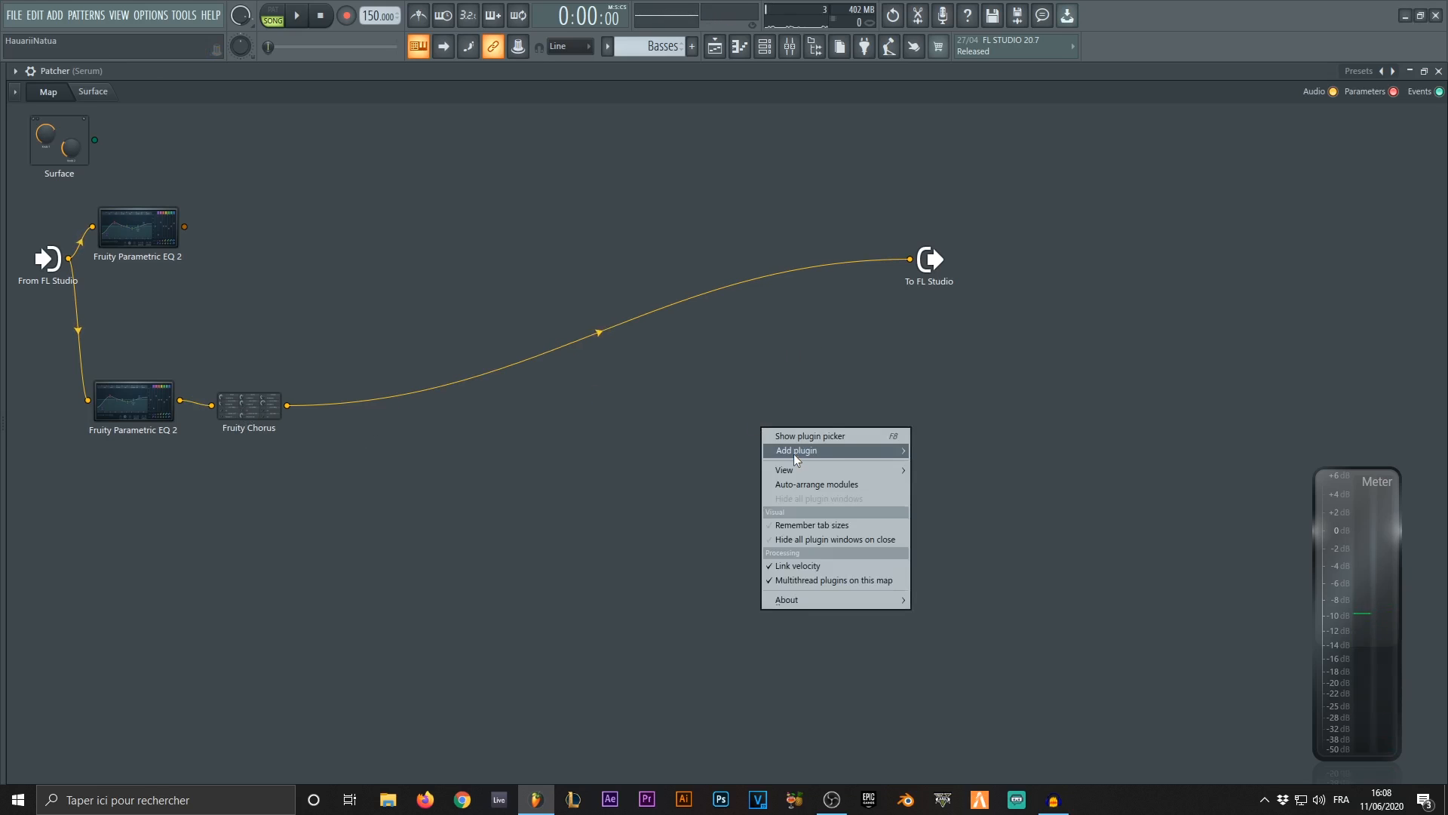
{"action": "mouse_move", "coordinate": [794, 453]}
{"action": "left_click", "coordinate": [575, 42]}
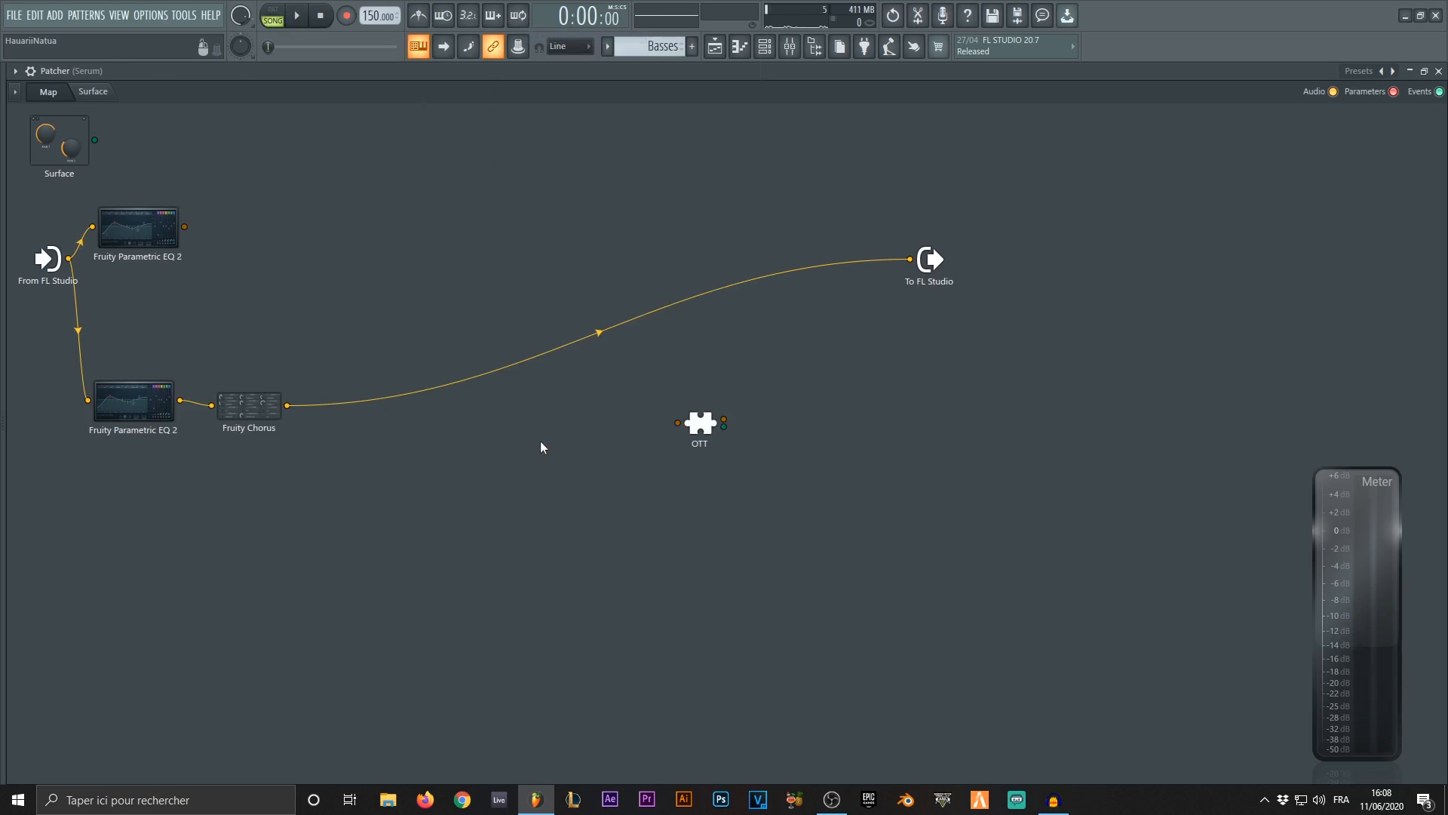
{"action": "left_click_drag", "start_coordinate": [698, 425], "coordinate": [451, 395]}
{"action": "left_click_drag", "start_coordinate": [910, 259], "coordinate": [430, 391]}
{"action": "left_click_drag", "start_coordinate": [476, 387], "coordinate": [908, 260]}
{"action": "left_click_drag", "start_coordinate": [453, 392], "coordinate": [324, 408]}
Open OTT, set its depth to about 50% and turn the low band all the way down.
{"action": "double_click", "coordinate": [325, 409]}
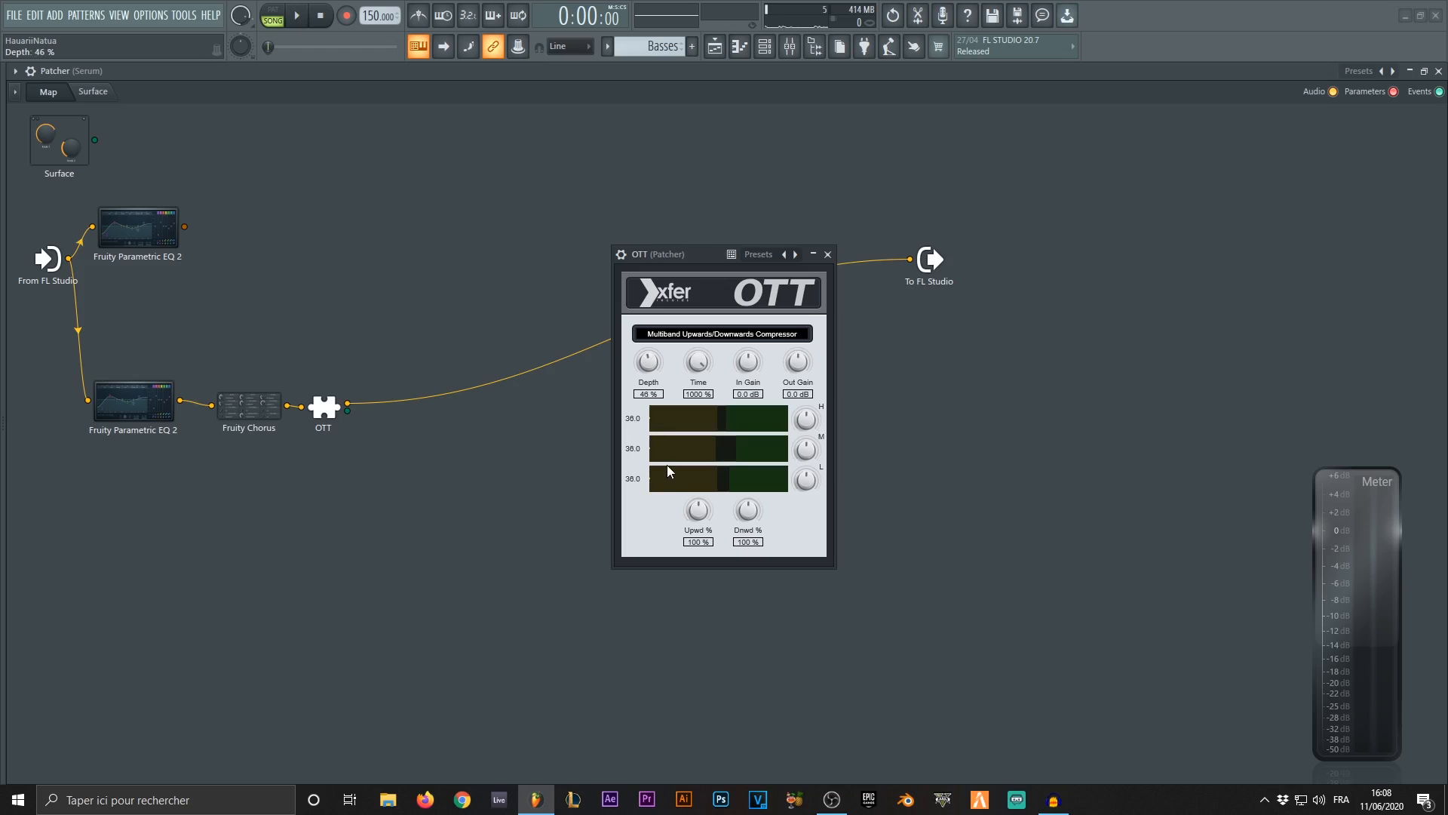
{"action": "left_click_drag", "start_coordinate": [669, 462], "coordinate": [670, 461]}
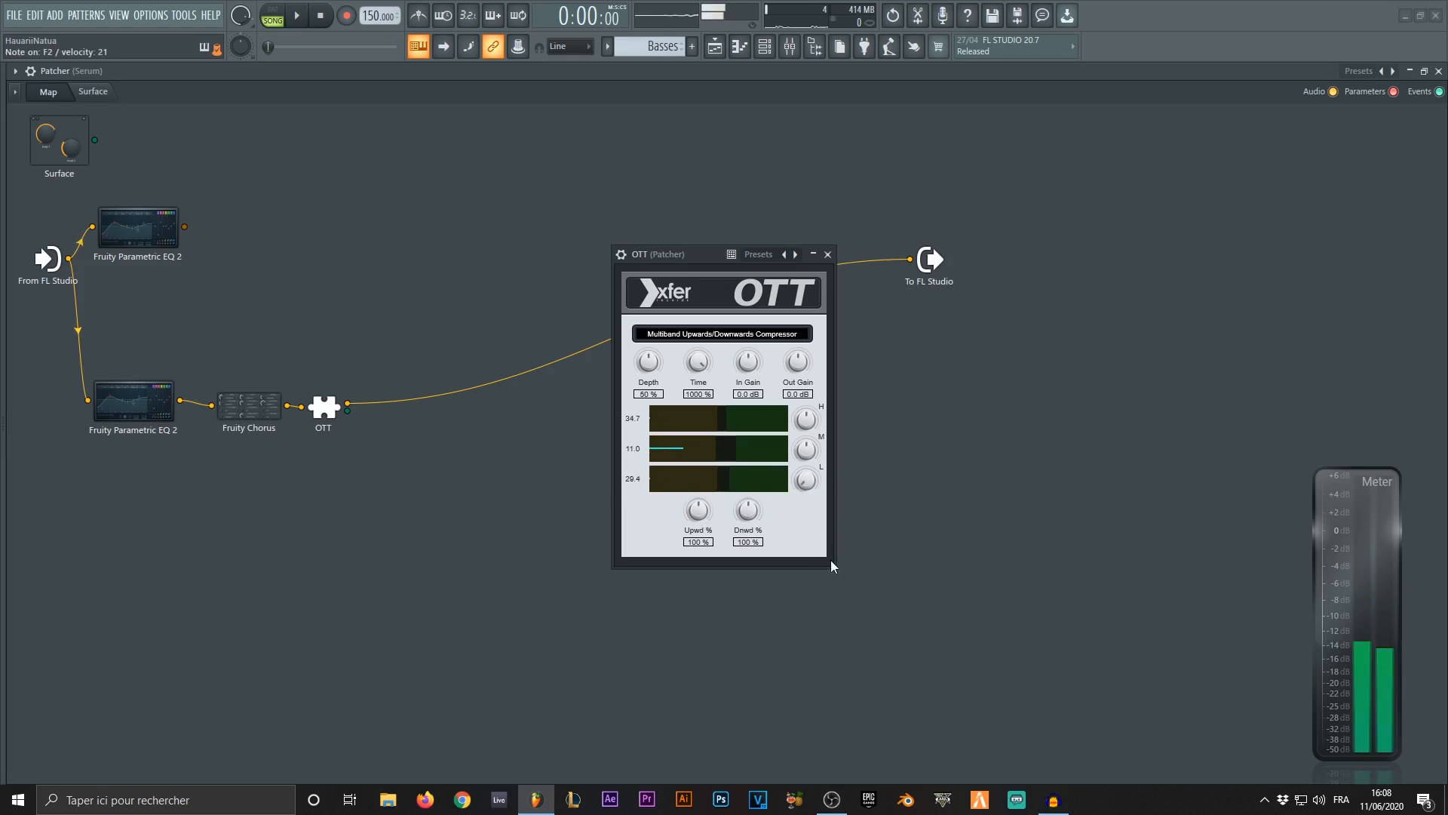
Add a CamelCrusher module and connect it between OTT and the To FL Studio output.
{"action": "right_click", "coordinate": [840, 520]}
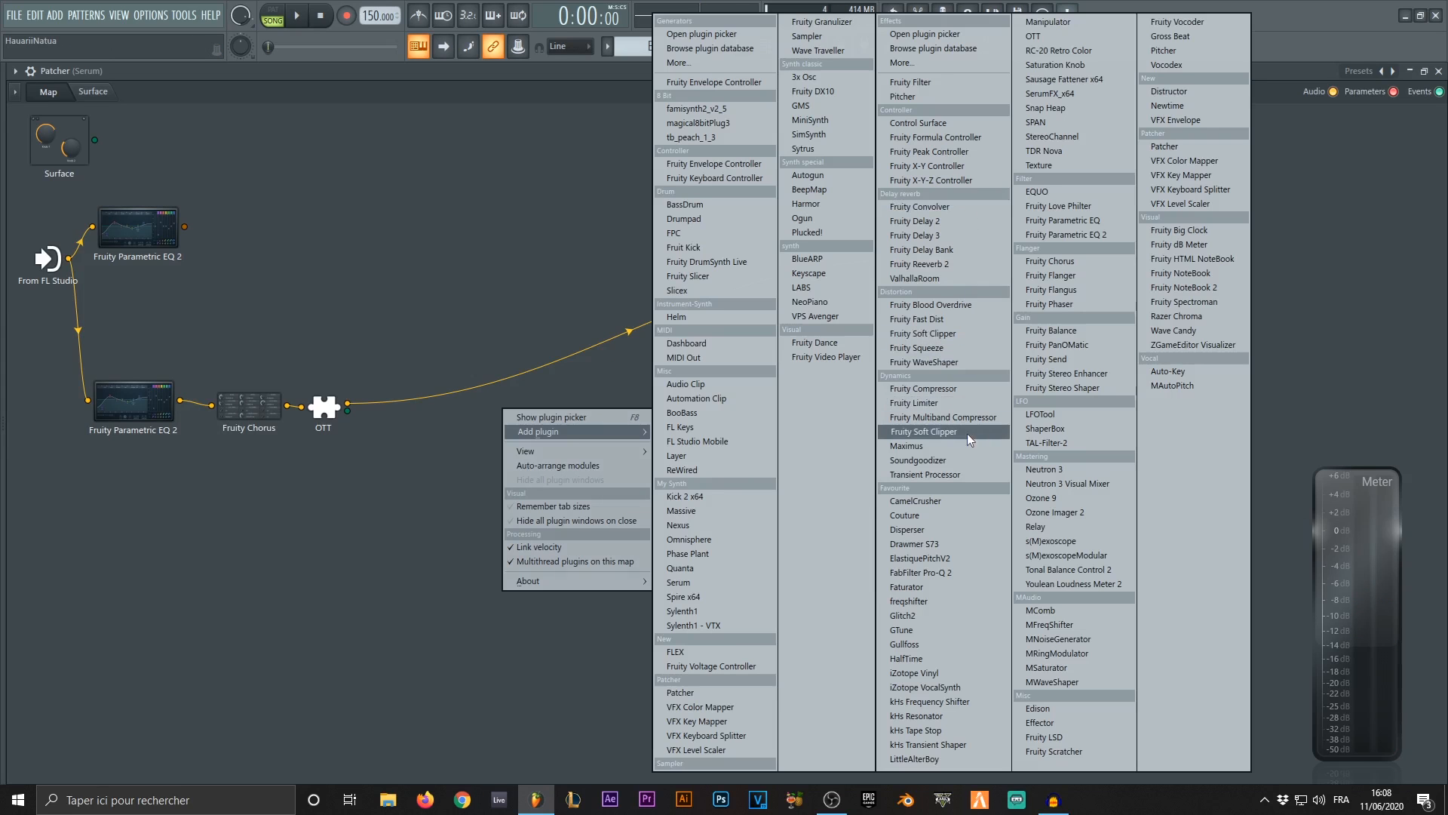
{"action": "left_click", "coordinate": [952, 500]}
{"action": "left_click_drag", "start_coordinate": [722, 451], "coordinate": [911, 258]}
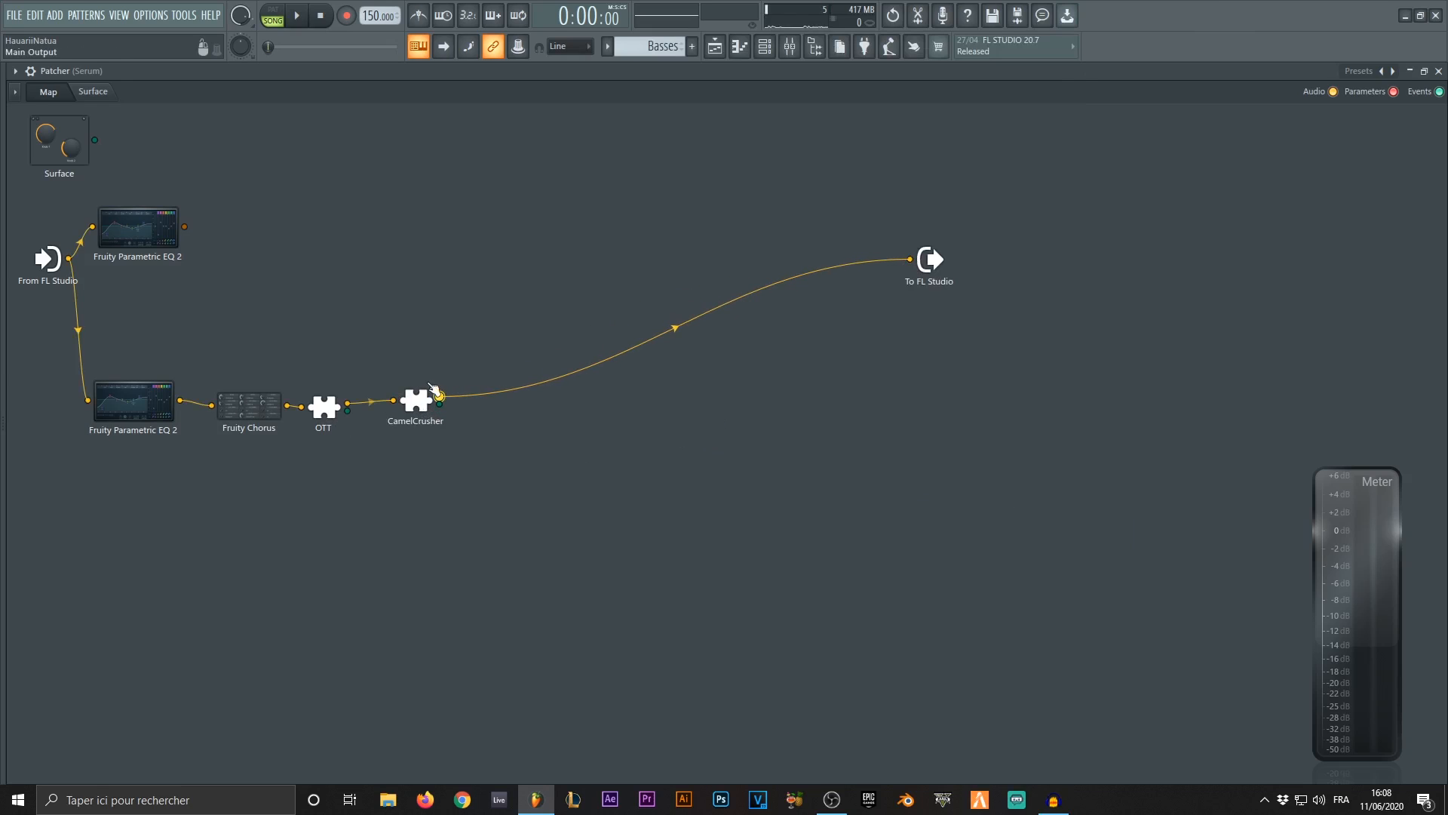
Open CamelCrusher, switch off its compressor, adjust the tube distortion and close it.
{"action": "double_click", "coordinate": [393, 405]}
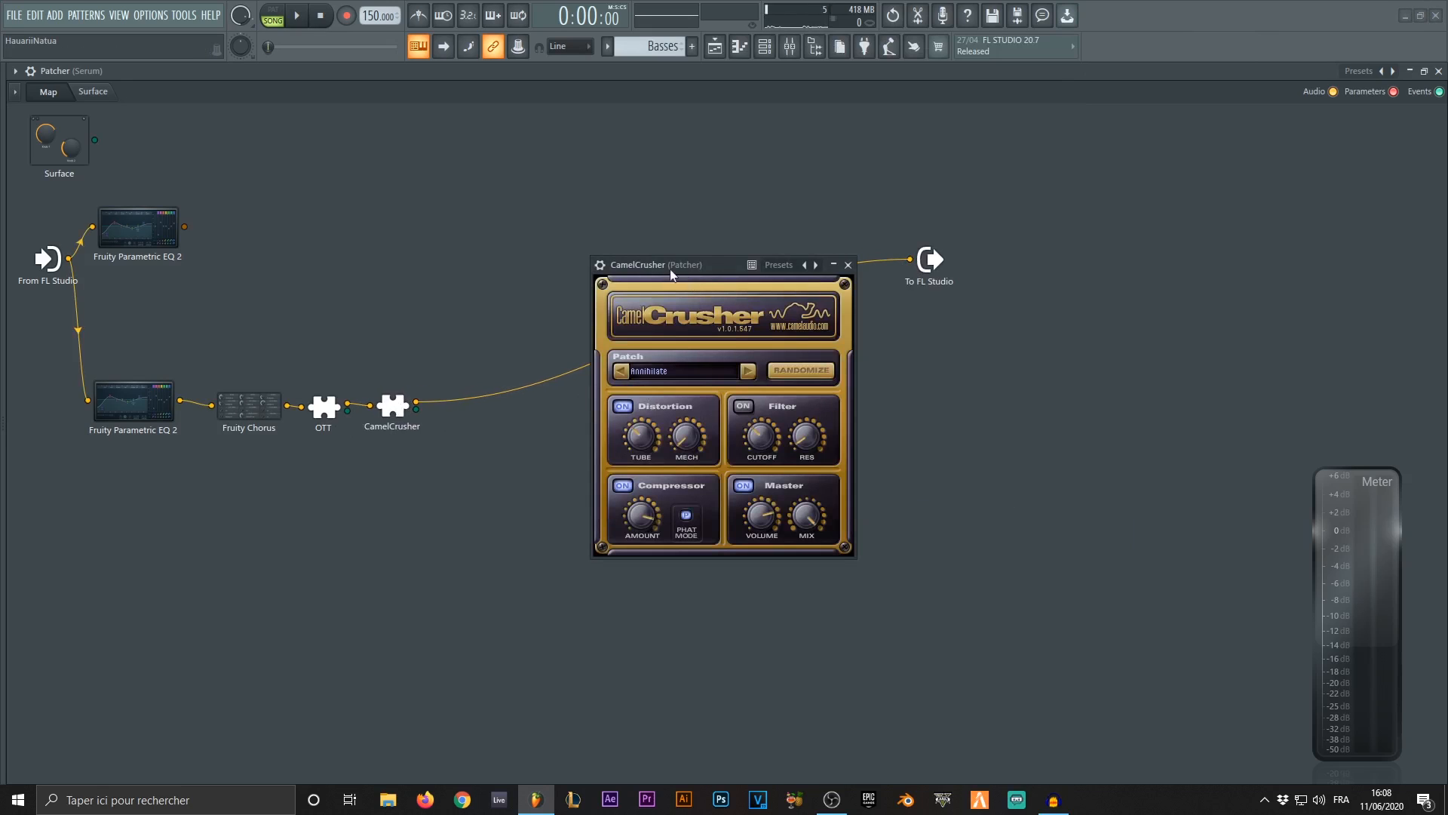
{"action": "left_click_drag", "start_coordinate": [670, 272], "coordinate": [601, 249]}
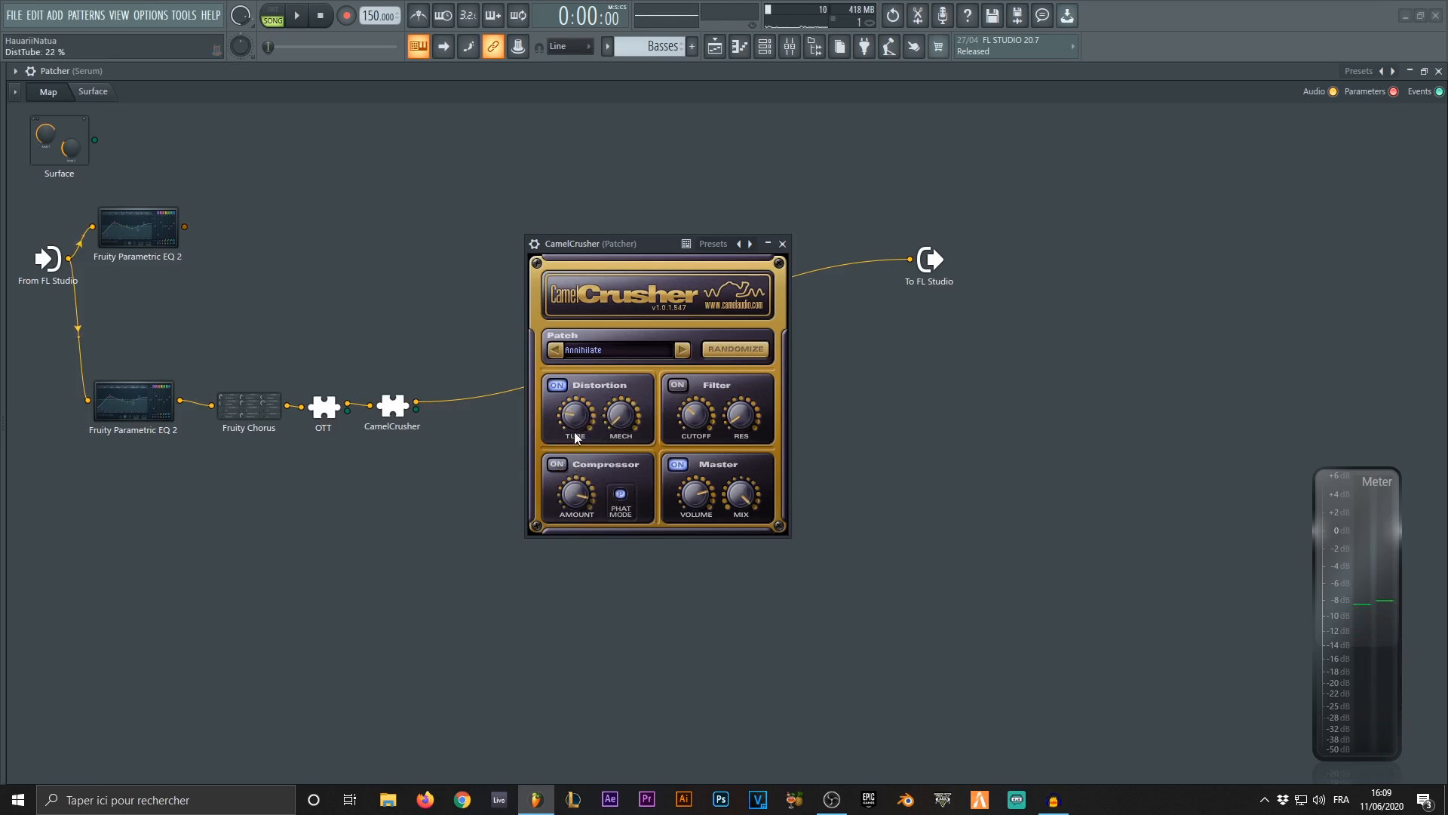
{"action": "left_click_drag", "start_coordinate": [580, 384], "coordinate": [583, 370]}
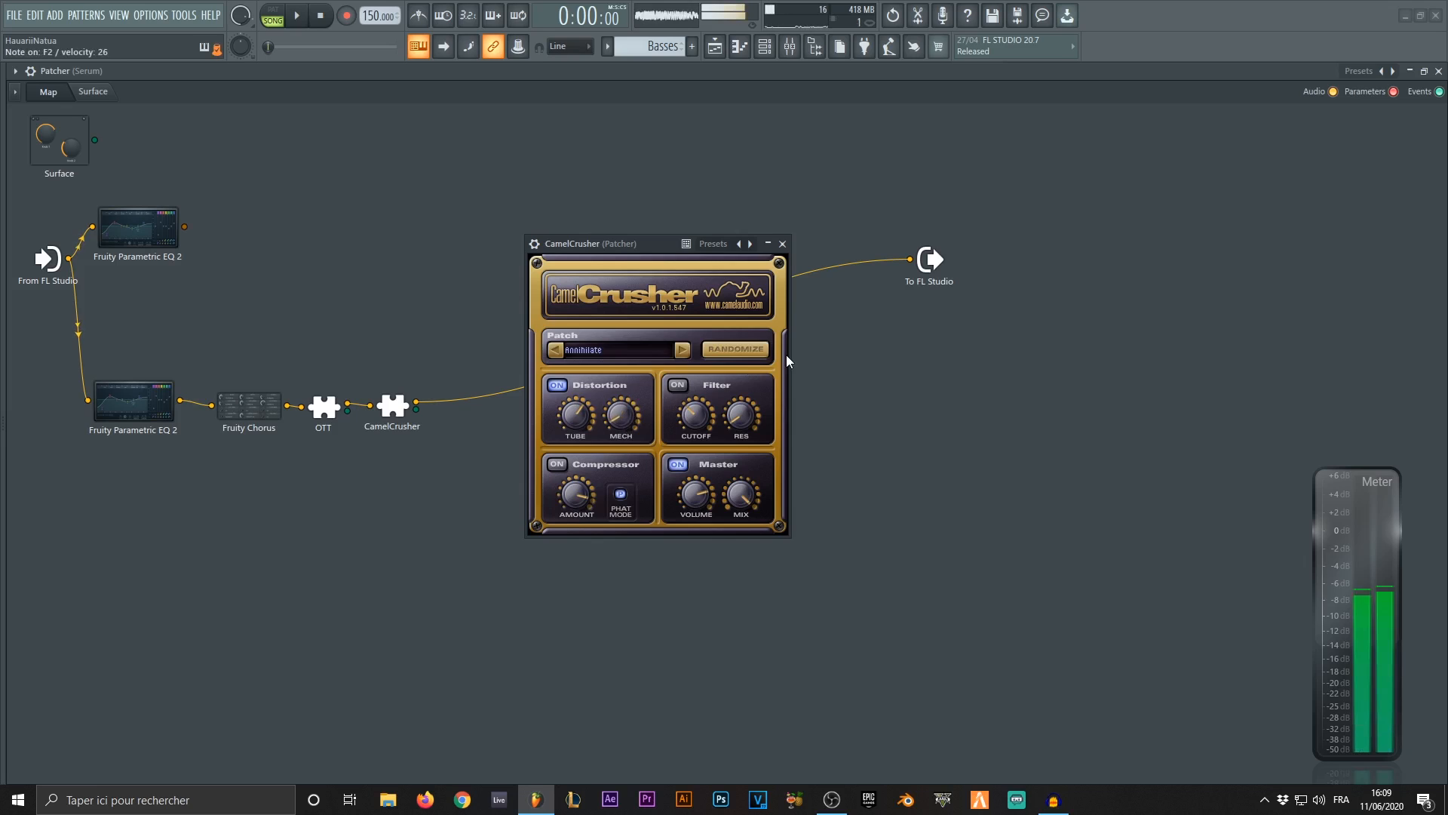
{"action": "left_click", "coordinate": [783, 245]}
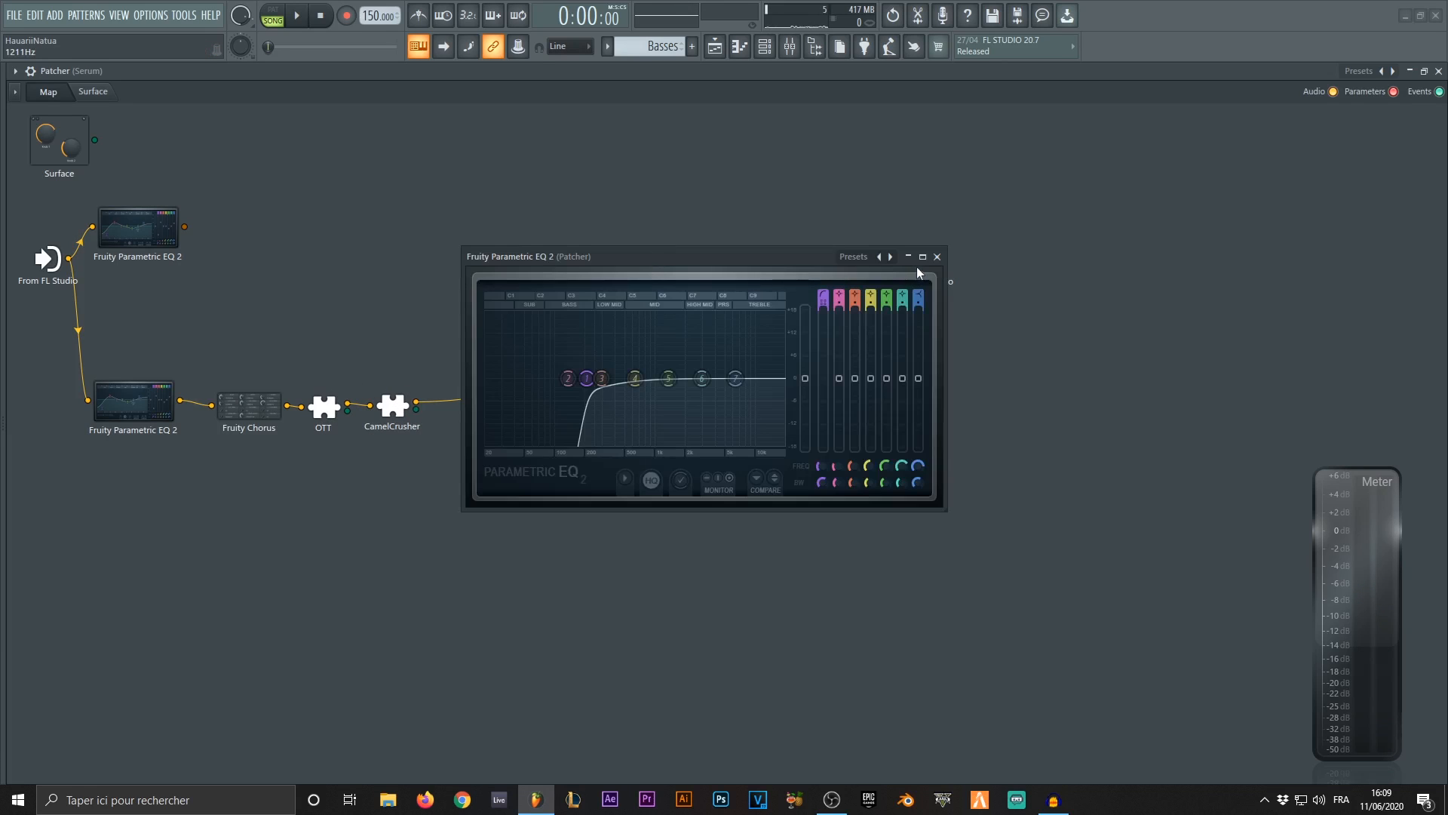
Copy the high-band Fruity Parametric EQ 2 into the chain after CamelCrusher and check its curve.
{"action": "left_click", "coordinate": [937, 257]}
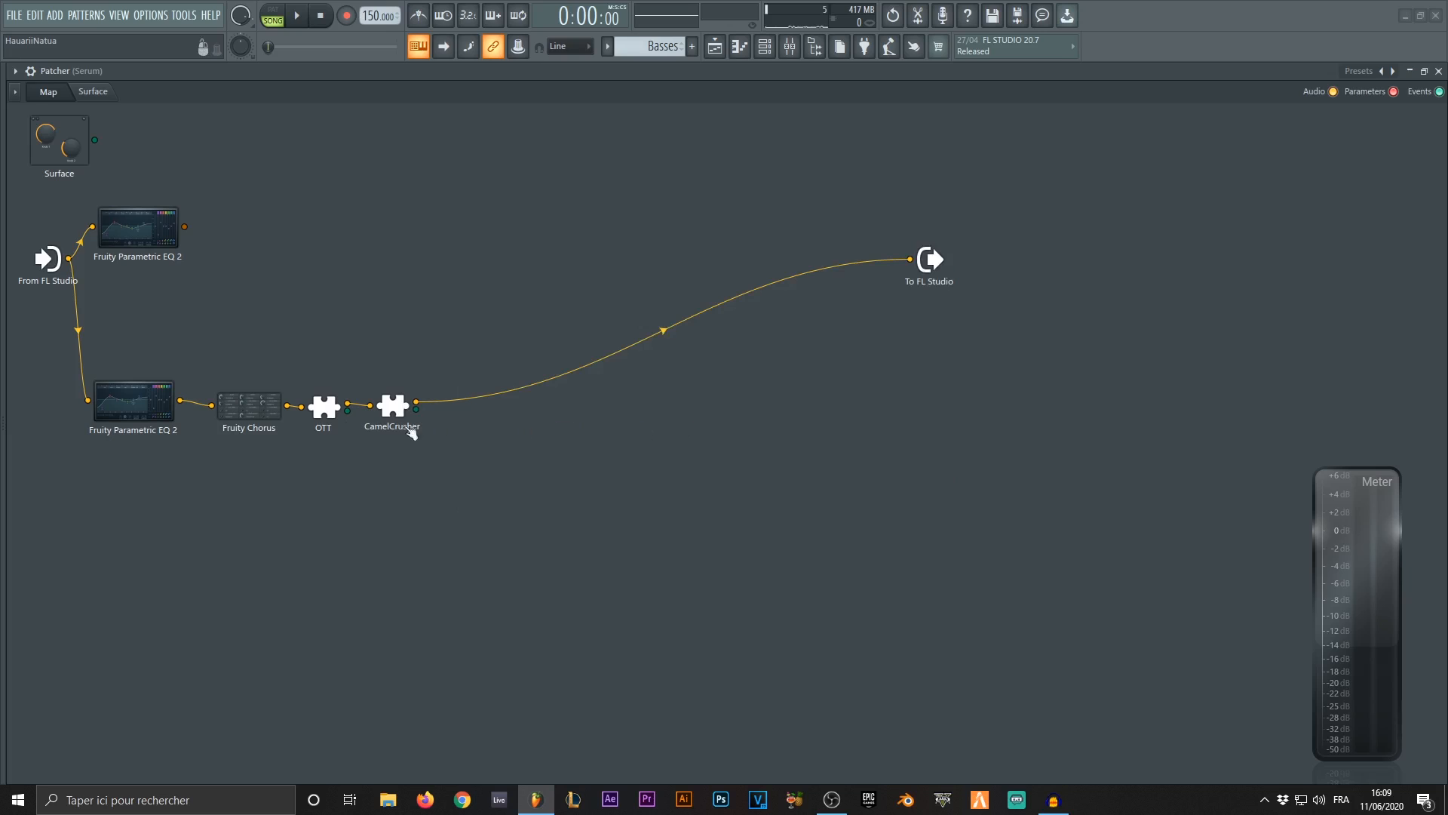
{"action": "right_click", "coordinate": [145, 411]}
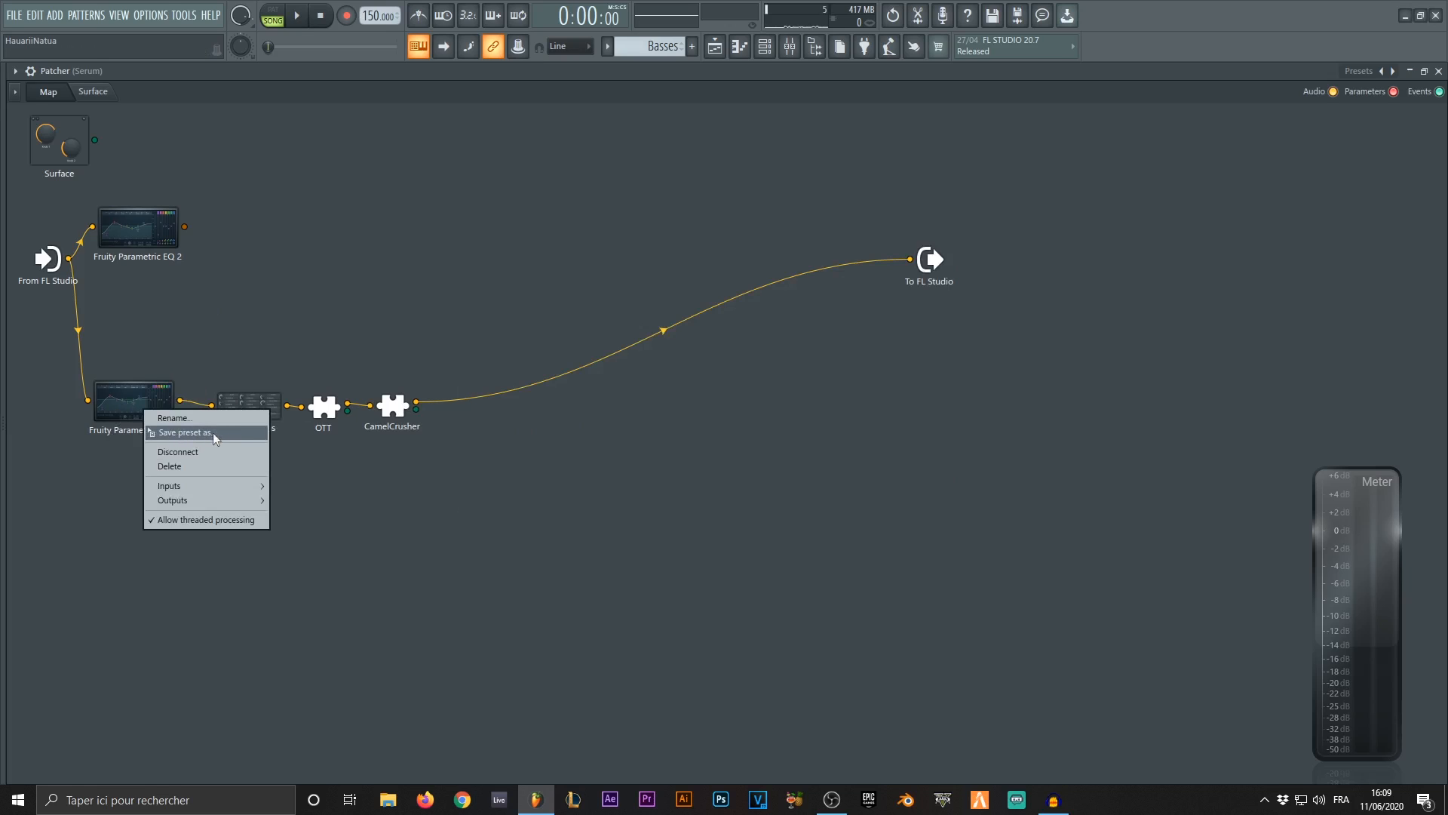
{"action": "left_click_drag", "start_coordinate": [220, 432], "coordinate": [427, 407]}
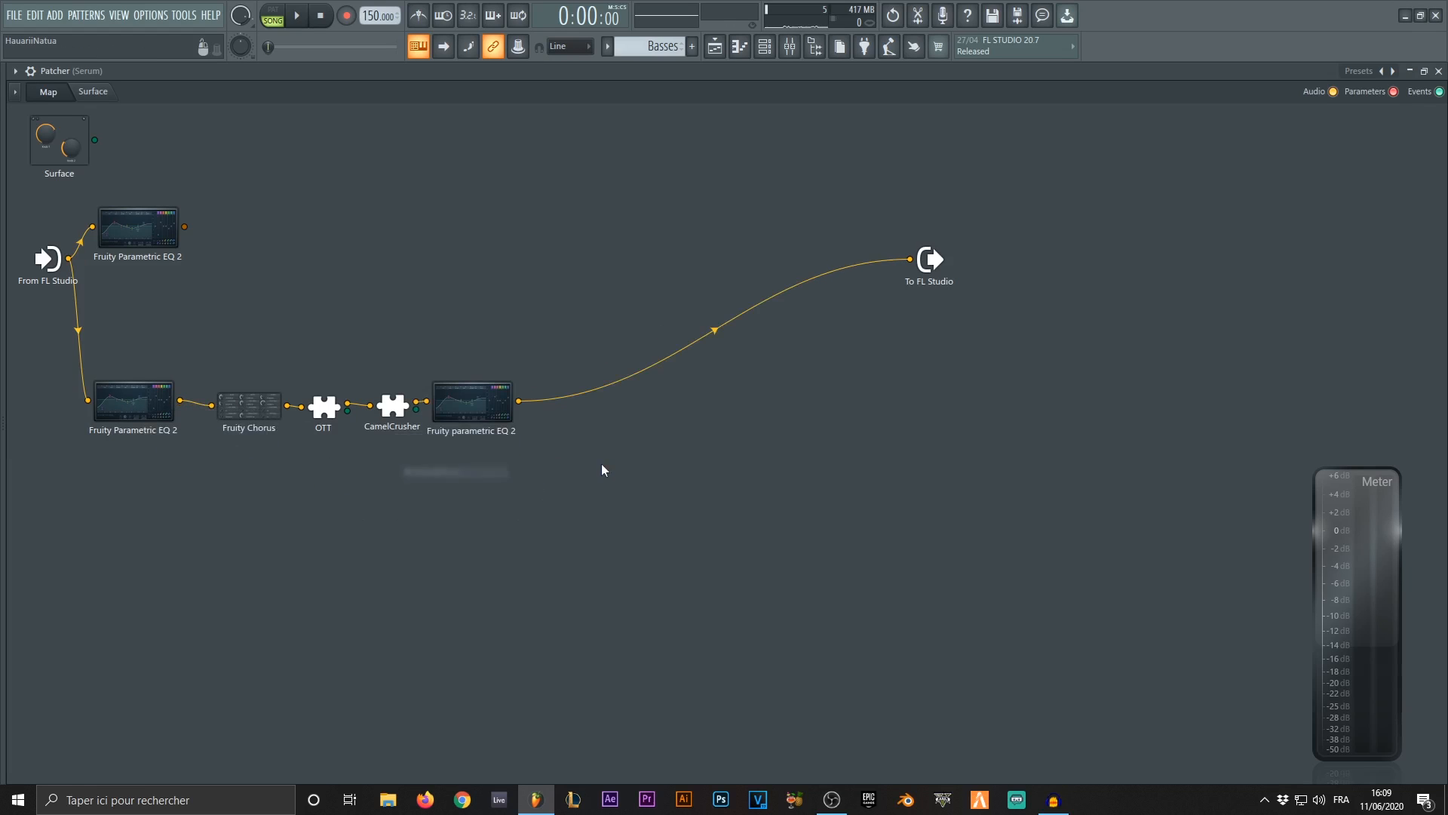
{"action": "left_click", "coordinate": [470, 406]}
{"action": "left_click", "coordinate": [956, 285]}
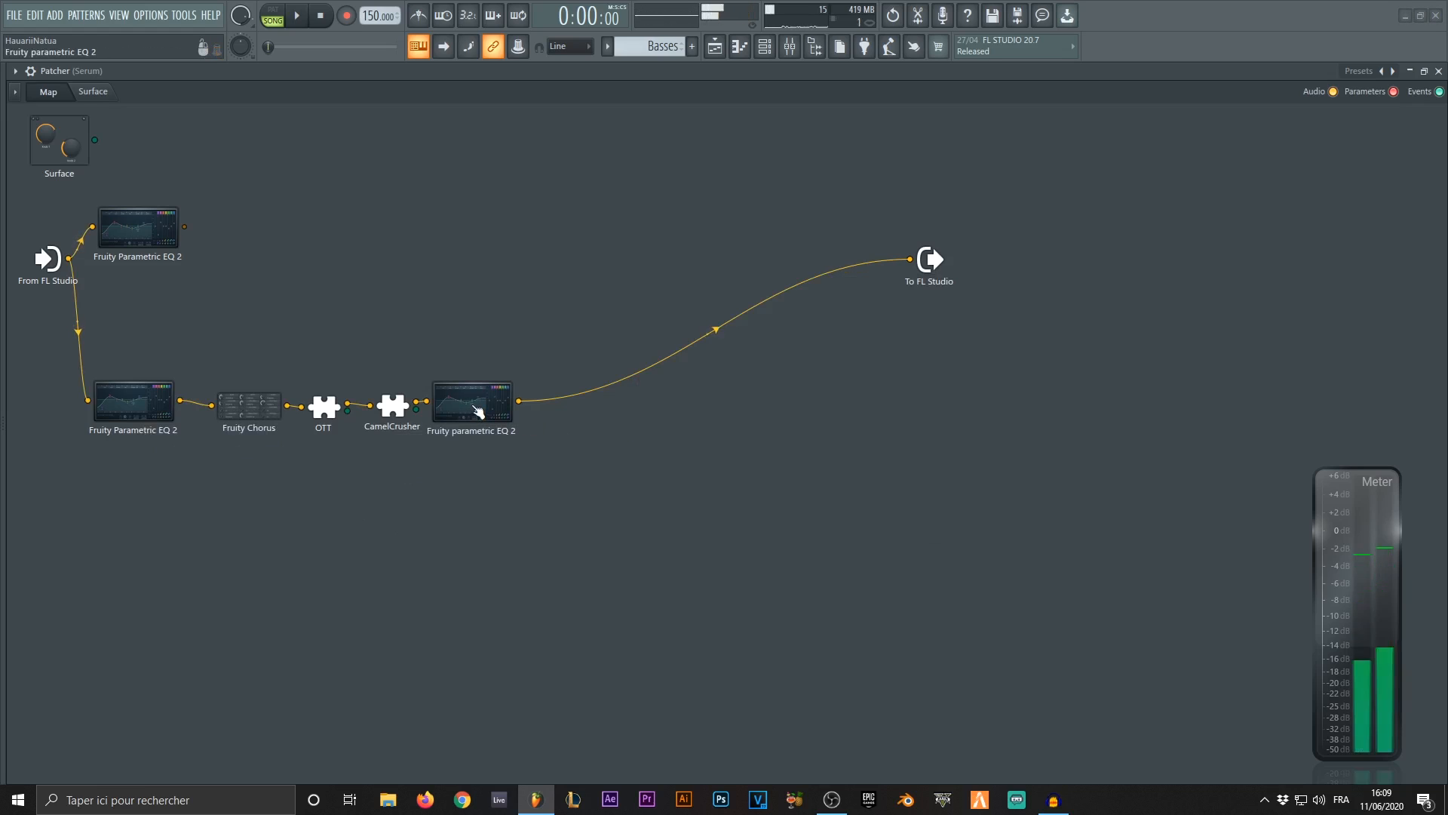
Add an Effector module between the copied EQ and the To FL Studio output, moving the output module farther away.
{"action": "right_click", "coordinate": [836, 434]}
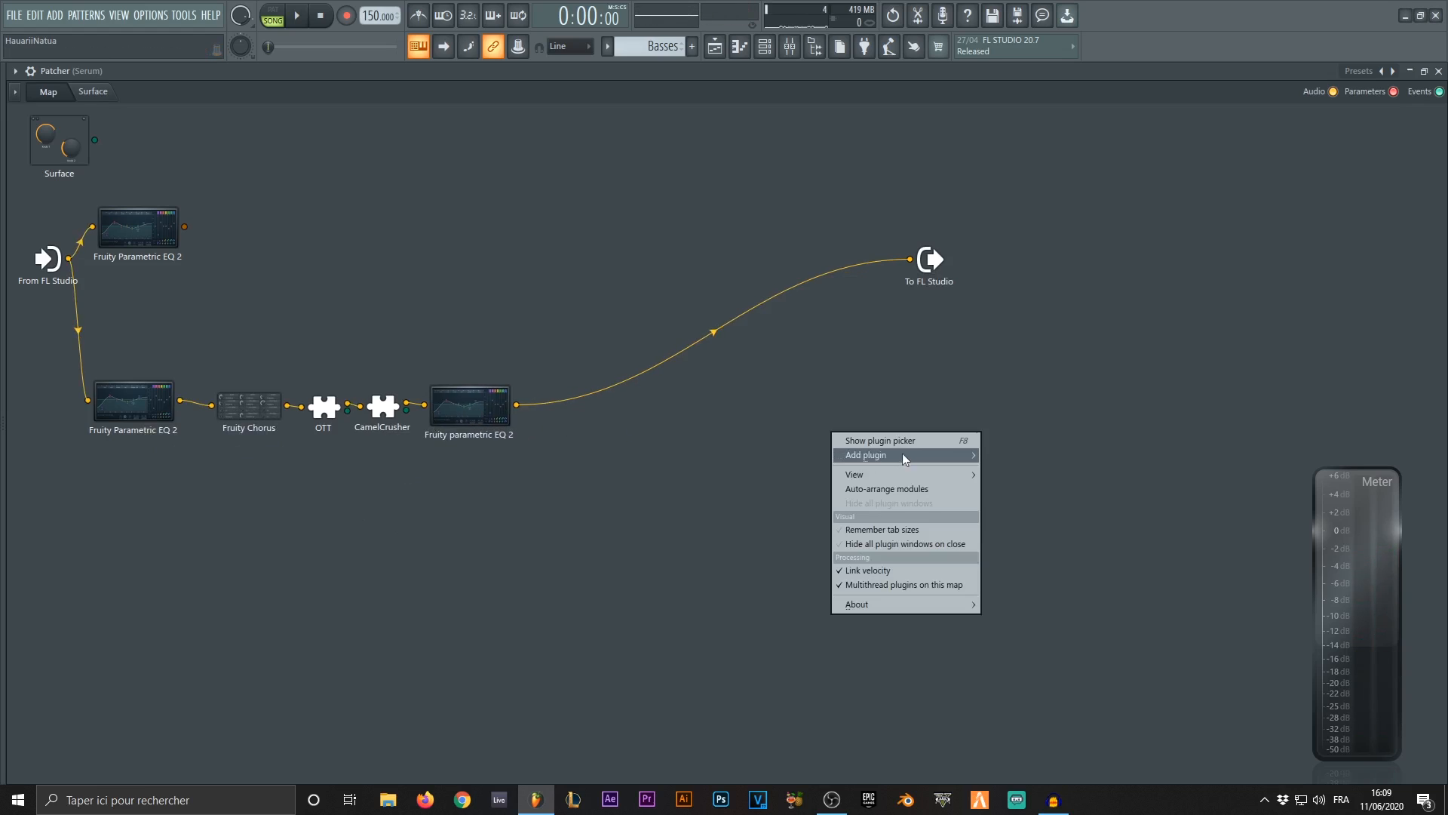
{"action": "mouse_move", "coordinate": [902, 454]}
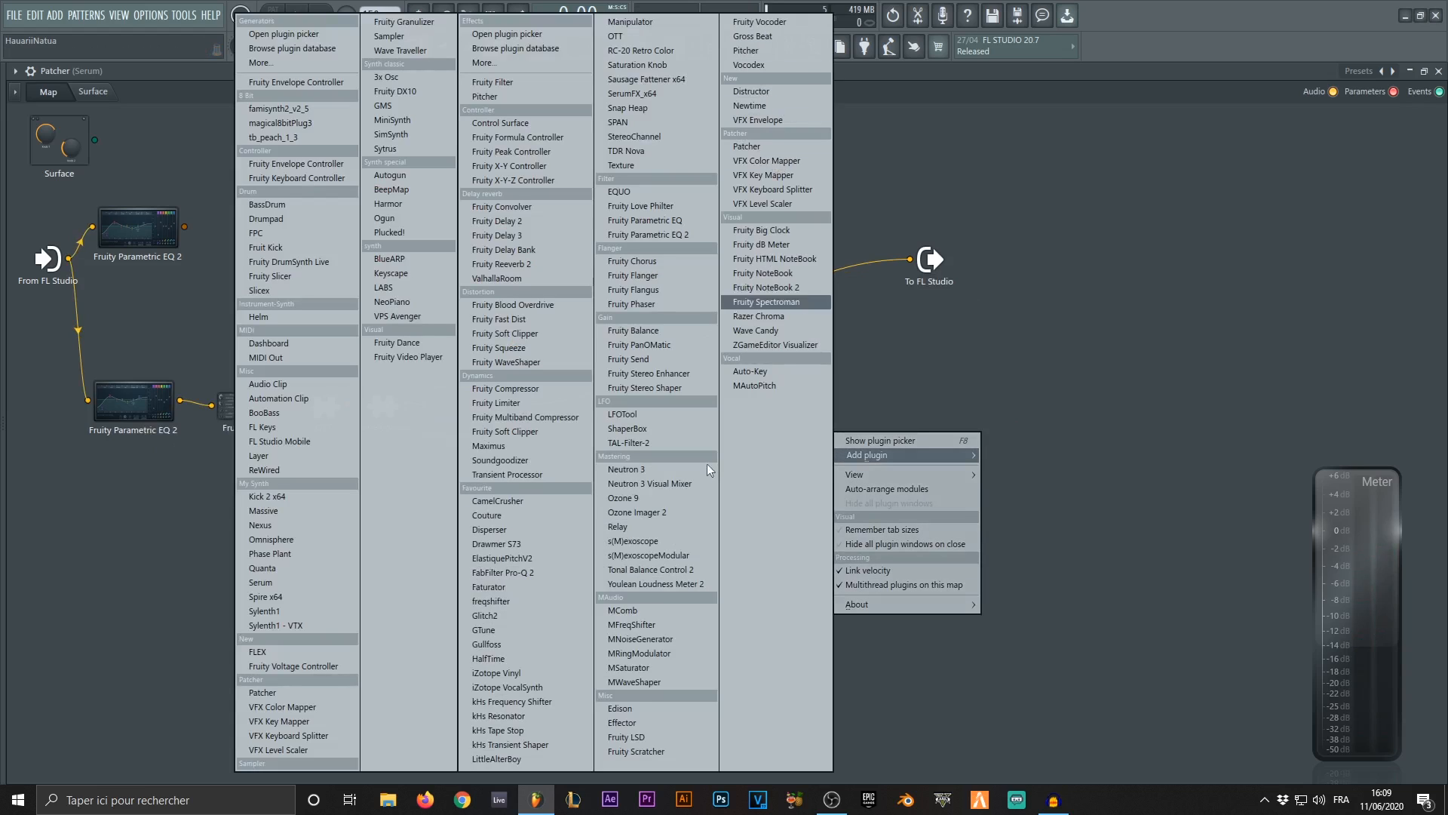
{"action": "left_click", "coordinate": [640, 724]}
{"action": "left_click_drag", "start_coordinate": [705, 424], "coordinate": [626, 394]}
{"action": "left_click_drag", "start_coordinate": [927, 262], "coordinate": [1002, 276]}
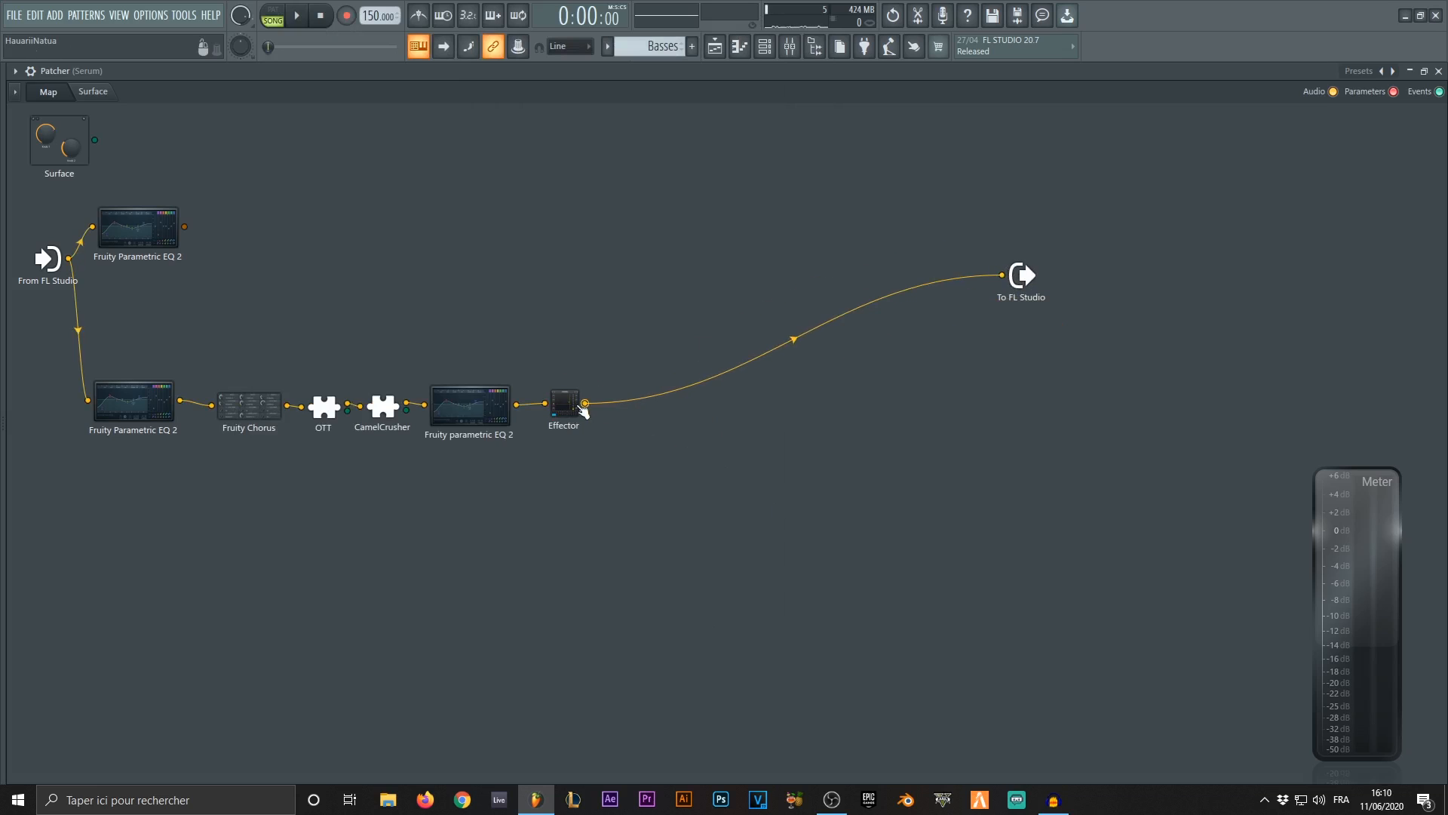
Set Effector to the Delay effect, reposition its X/Y parameter point, lower the wet mix to about 38.7 and close it.
{"action": "double_click", "coordinate": [624, 390]}
{"action": "left_click", "coordinate": [849, 522]}
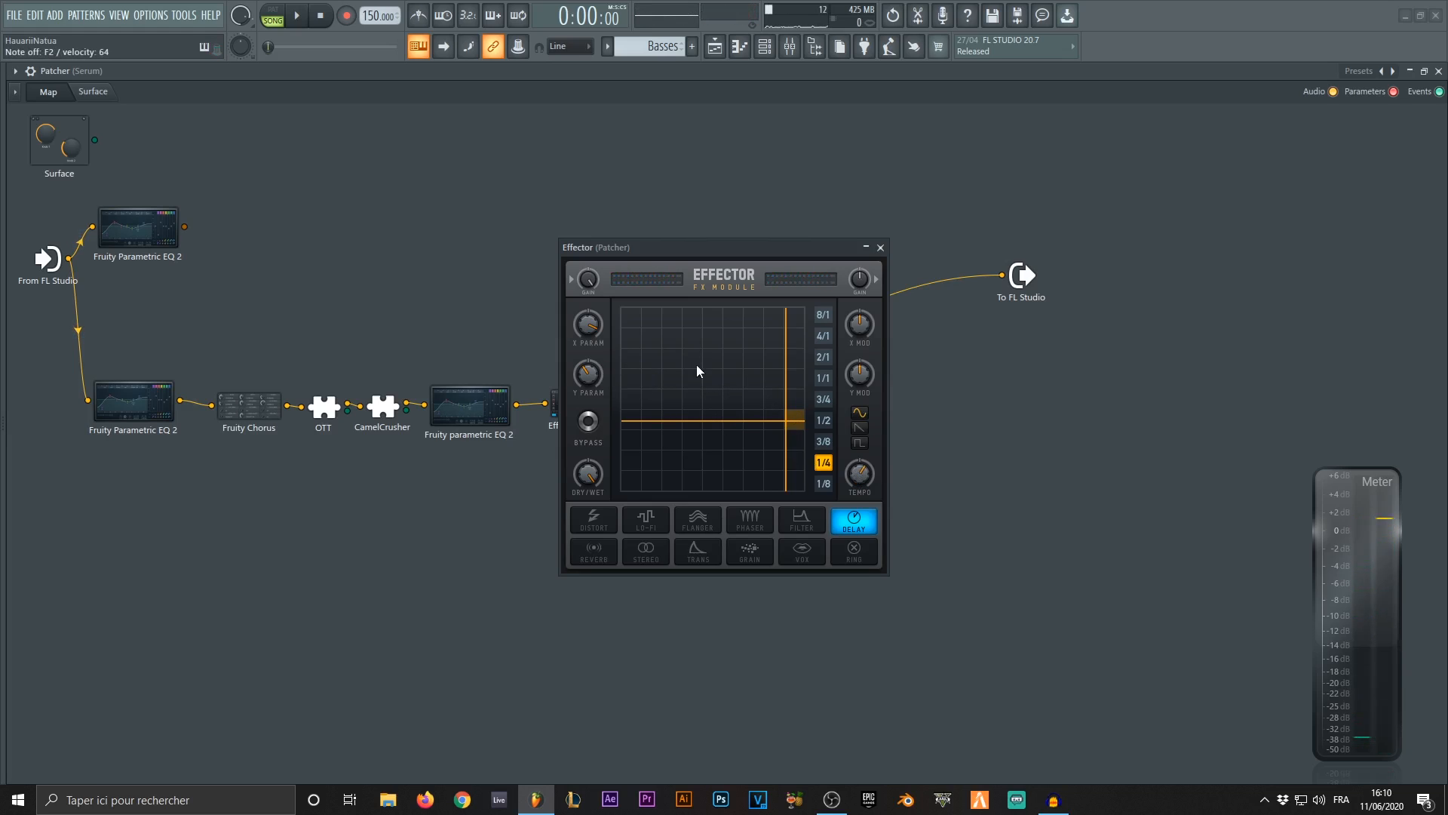
{"action": "mouse_move", "coordinate": [754, 370]}
{"action": "left_mouse_down"}
{"action": "mouse_move", "coordinate": [712, 356]}
{"action": "mouse_move", "coordinate": [748, 355]}
{"action": "mouse_move", "coordinate": [762, 375]}
{"action": "mouse_move", "coordinate": [734, 410]}
{"action": "mouse_move", "coordinate": [762, 412]}
{"action": "mouse_move", "coordinate": [776, 382]}
{"action": "mouse_move", "coordinate": [748, 382]}
{"action": "mouse_move", "coordinate": [750, 353]}
{"action": "mouse_move", "coordinate": [762, 361]}
{"action": "left_mouse_up"}
{"action": "left_click_drag", "start_coordinate": [589, 474], "coordinate": [589, 520]}
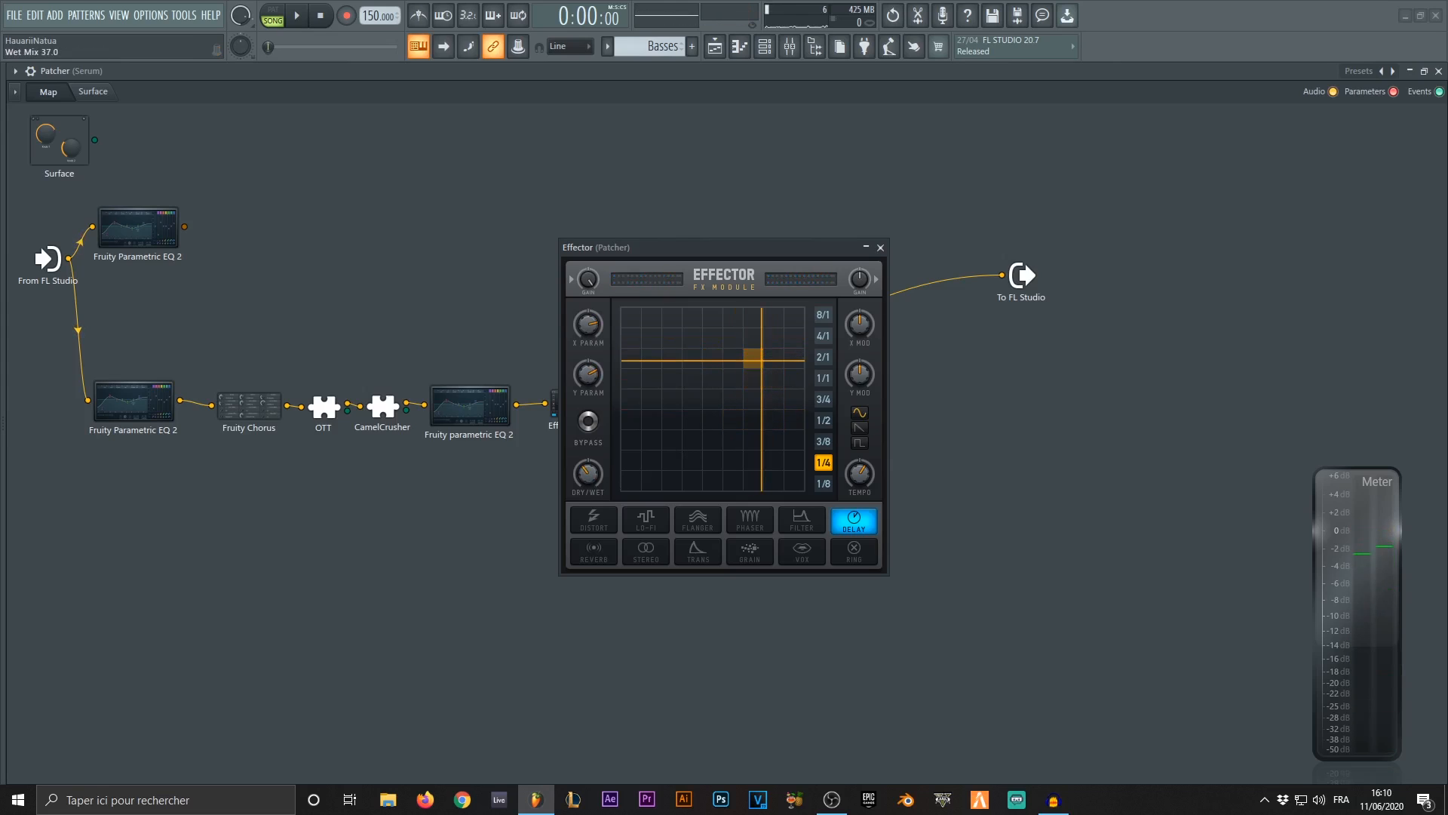
{"action": "left_click_drag", "start_coordinate": [589, 473], "coordinate": [588, 480]}
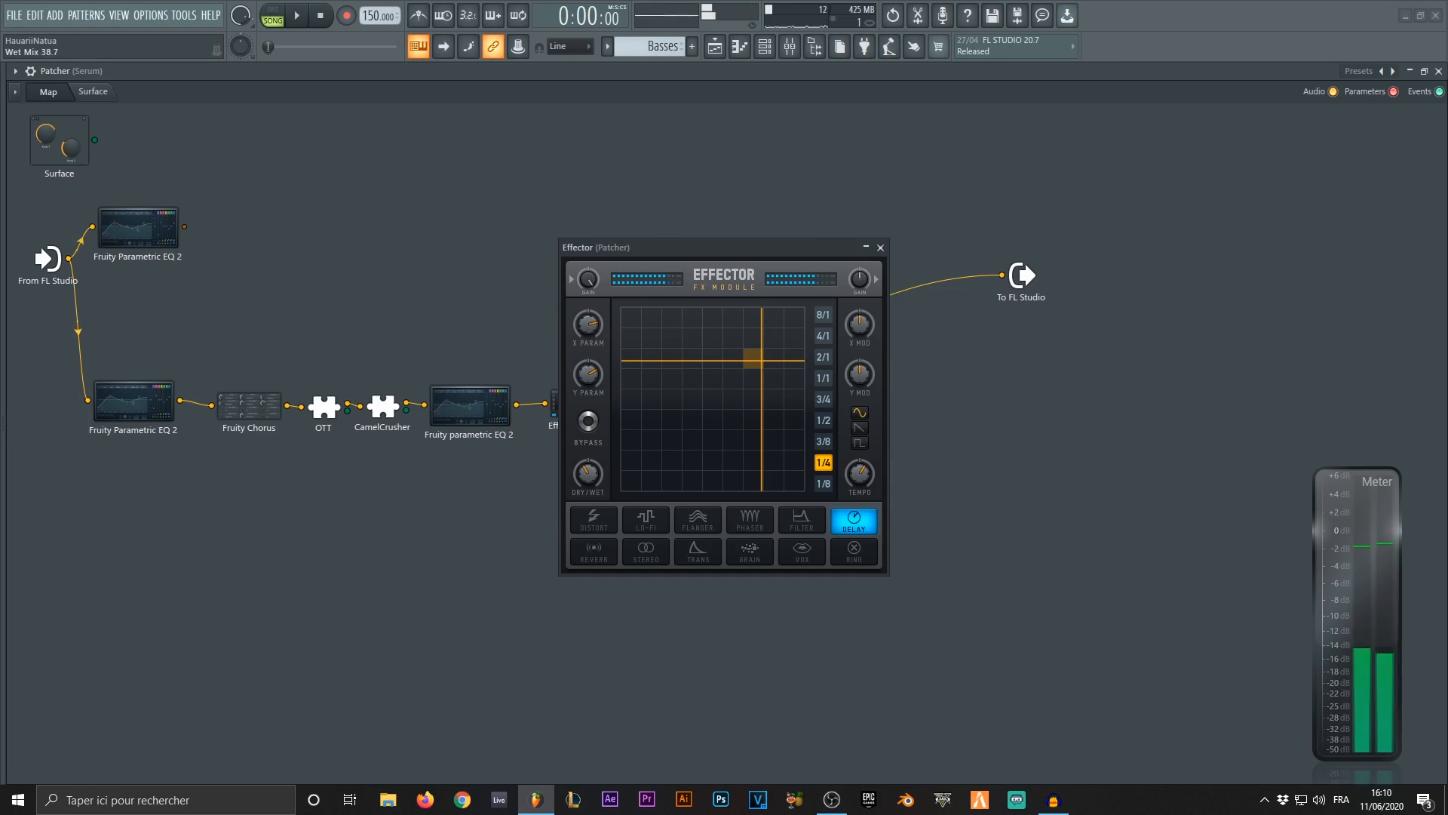
{"action": "left_click", "coordinate": [882, 247]}
Tighten the spacing before Effector and insert a Fruity WaveShaper between it and the To FL Studio output.
{"action": "left_click_drag", "start_coordinate": [491, 419], "coordinate": [543, 414]}
{"action": "right_click", "coordinate": [740, 437]}
{"action": "mouse_move", "coordinate": [769, 458]}
{"action": "left_click", "coordinate": [447, 346]}
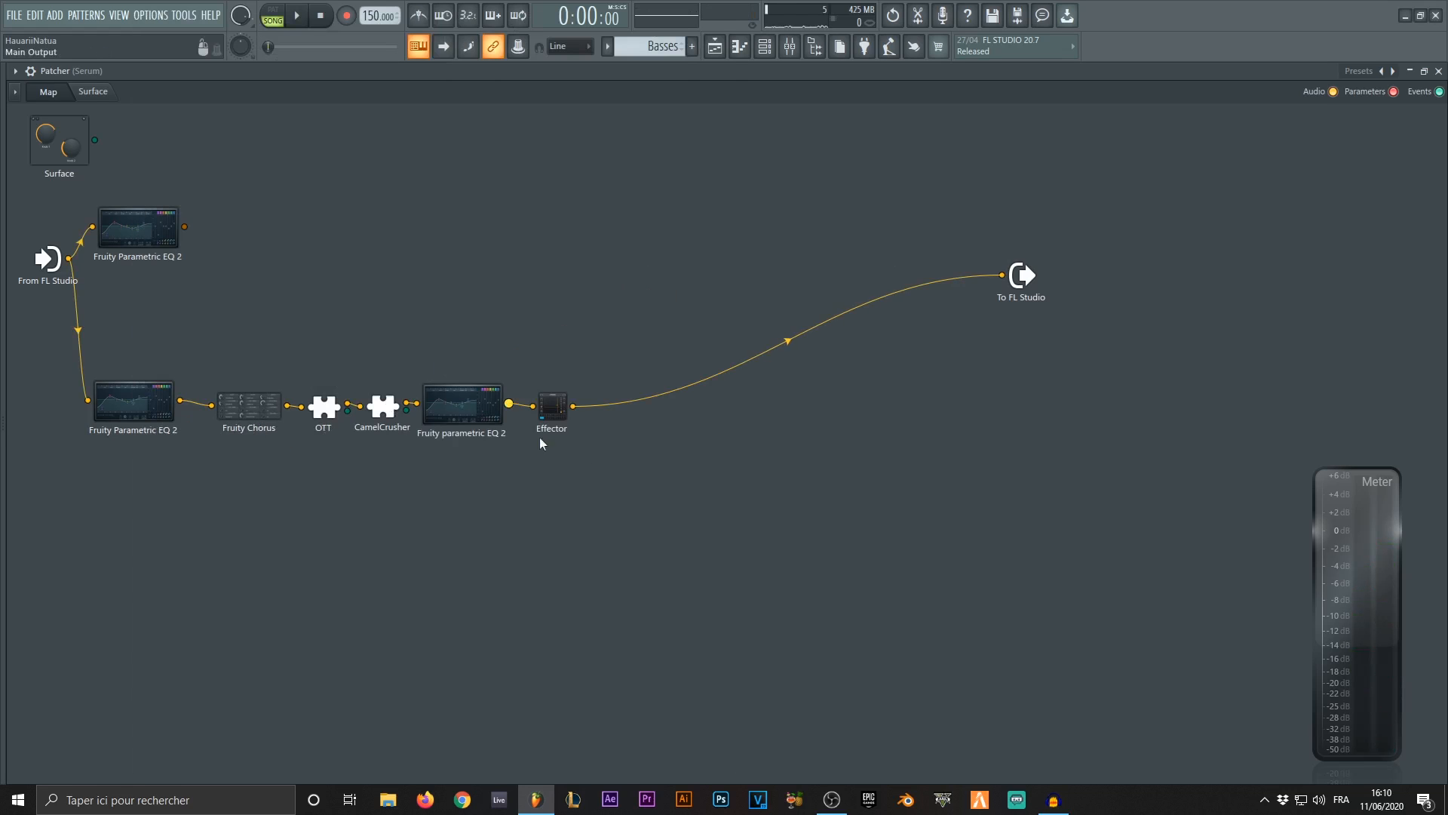
{"action": "right_click", "coordinate": [713, 473]}
{"action": "mouse_move", "coordinate": [755, 494]}
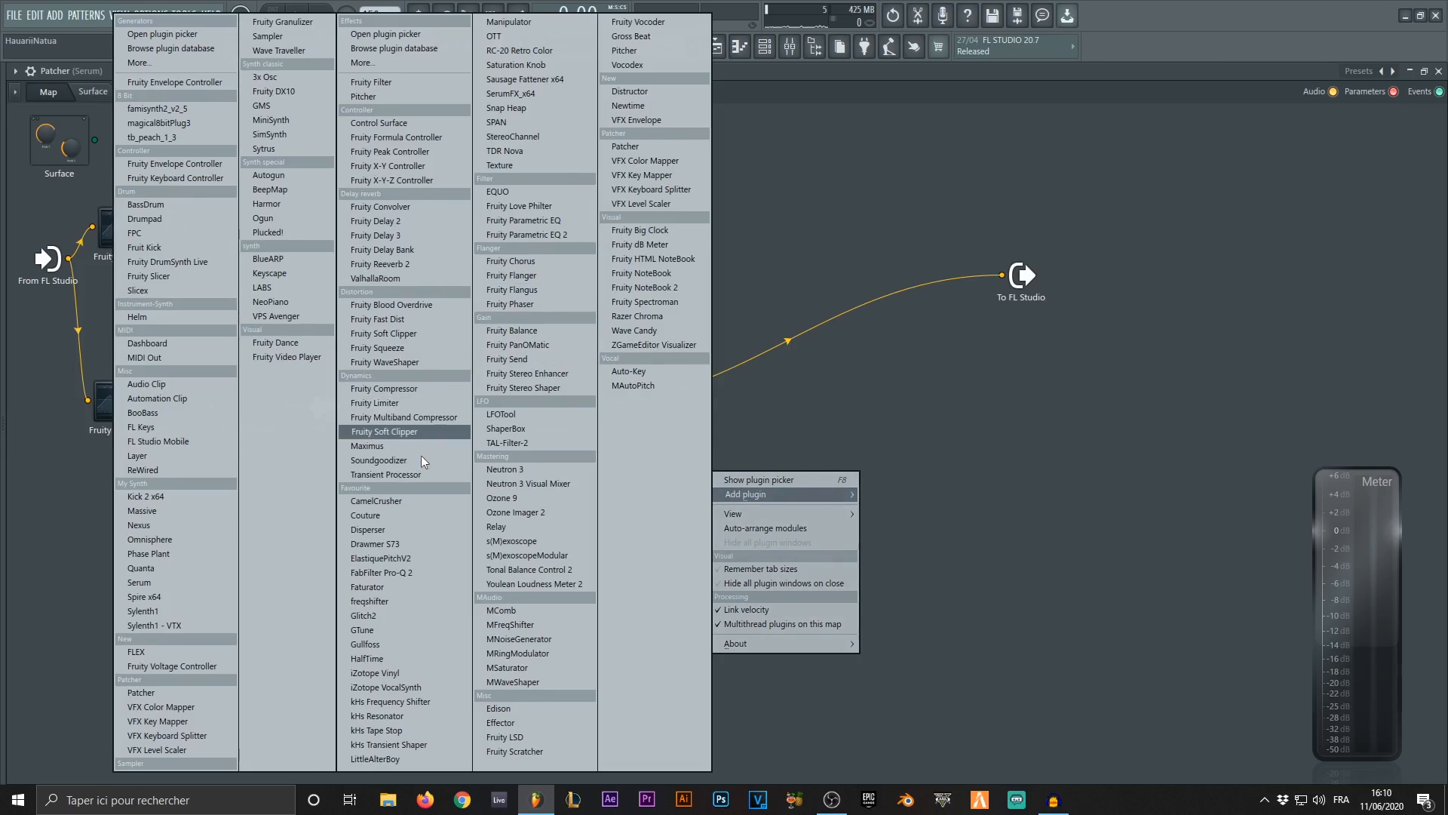
{"action": "left_click", "coordinate": [400, 362]}
{"action": "left_click_drag", "start_coordinate": [699, 411], "coordinate": [629, 422]}
Move the WaveShaper curve's second point to about 0.38 at level 1.00 and close the editor.
{"action": "double_click", "coordinate": [630, 421]}
{"action": "left_click_drag", "start_coordinate": [746, 266], "coordinate": [818, 273]}
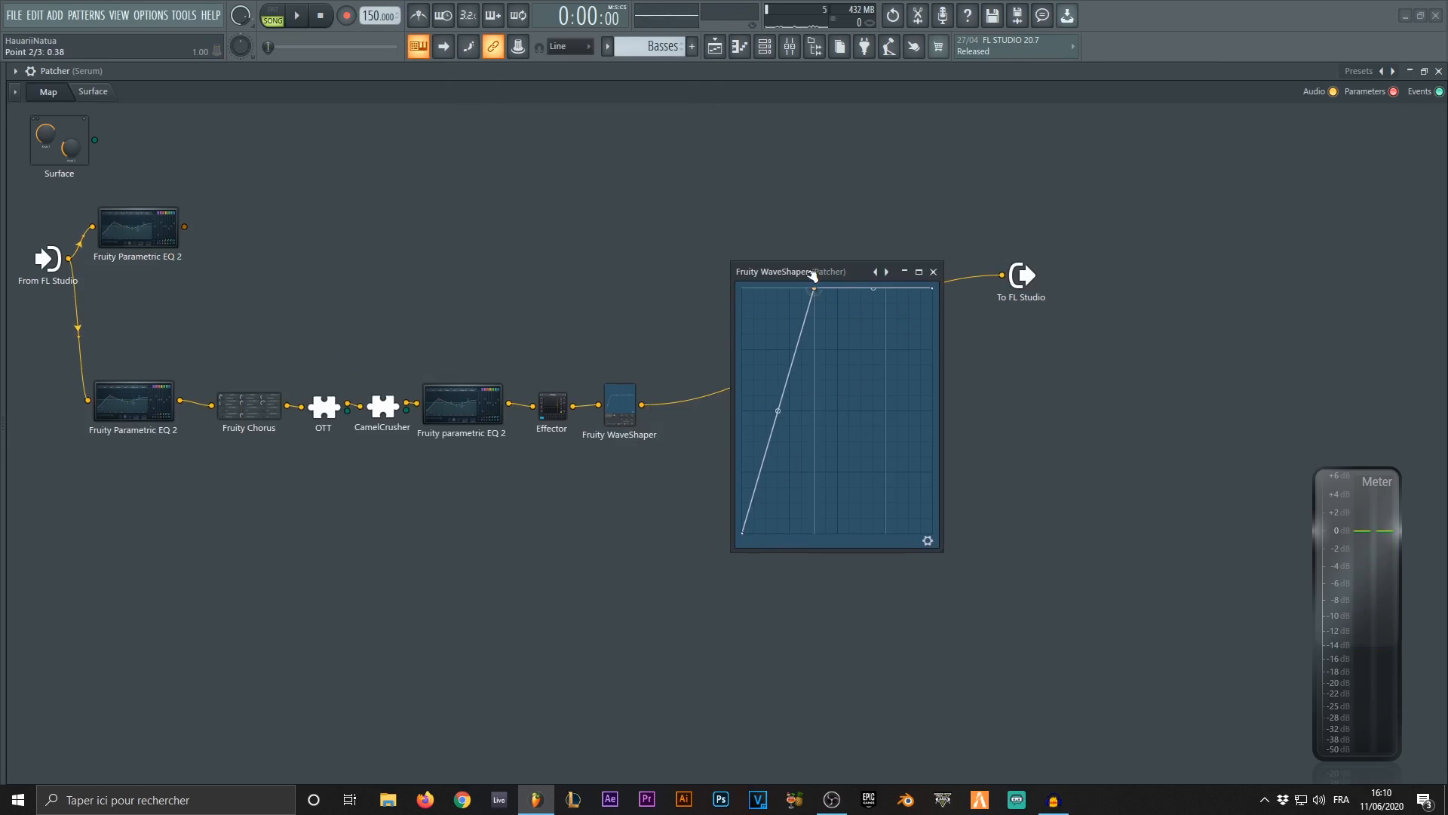
{"action": "left_click", "coordinate": [934, 272]}
Copy the OTT module to the end of the chain after Fruity WaveShaper, set its depth to 30% and close it.
{"action": "right_click", "coordinate": [325, 408]}
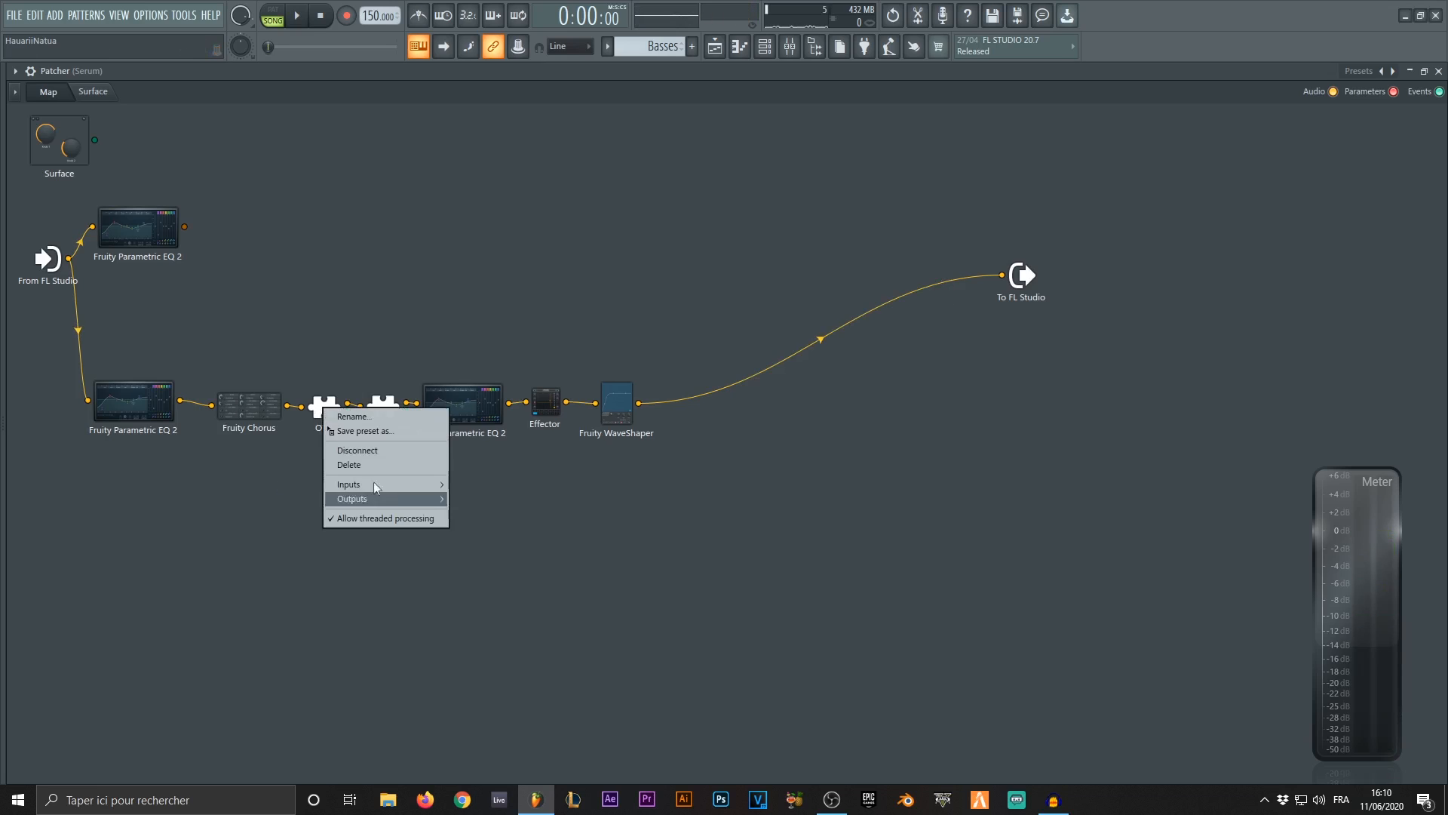
{"action": "left_click_drag", "start_coordinate": [383, 432], "coordinate": [639, 406]}
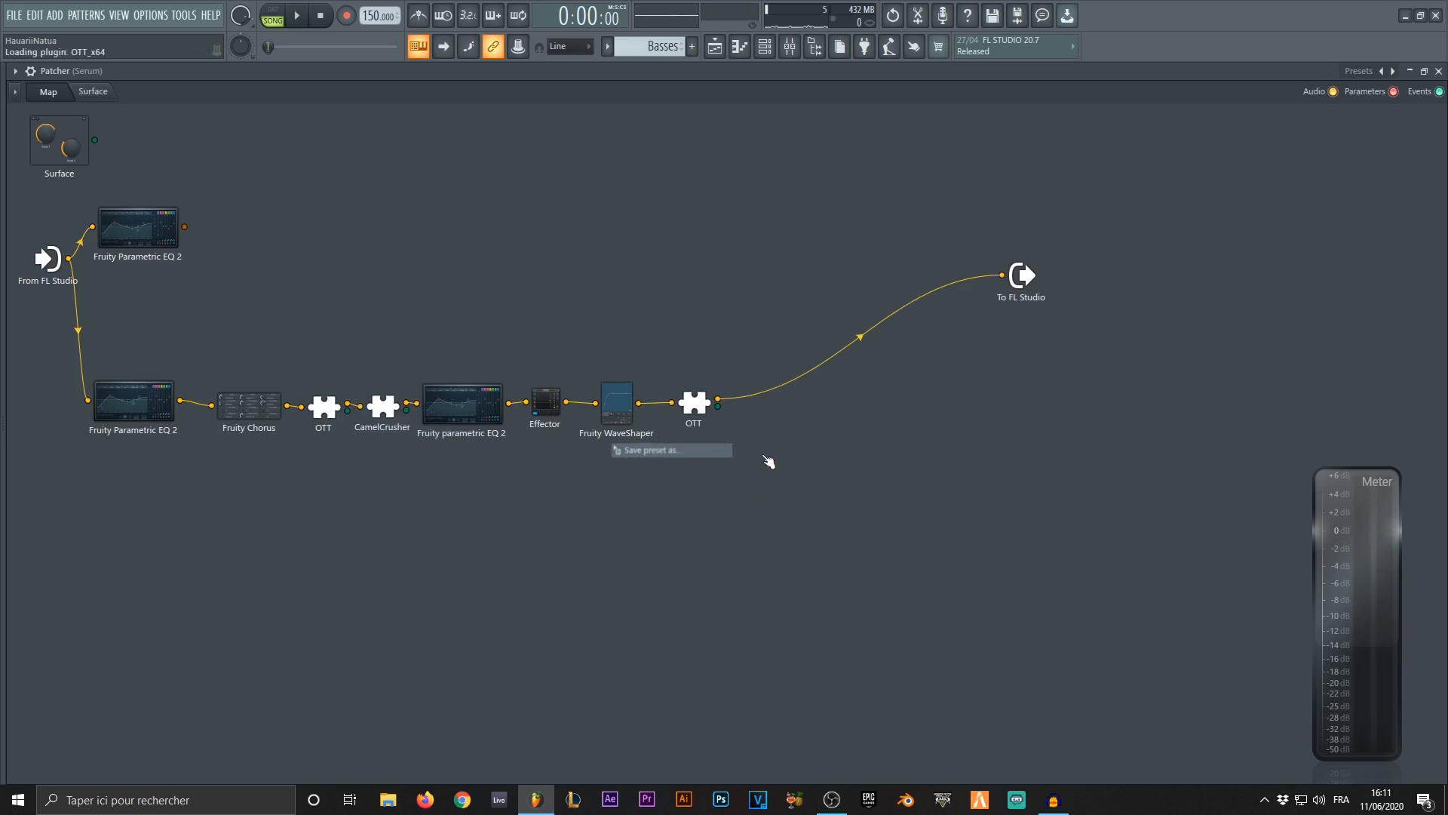
{"action": "left_click", "coordinate": [706, 415]}
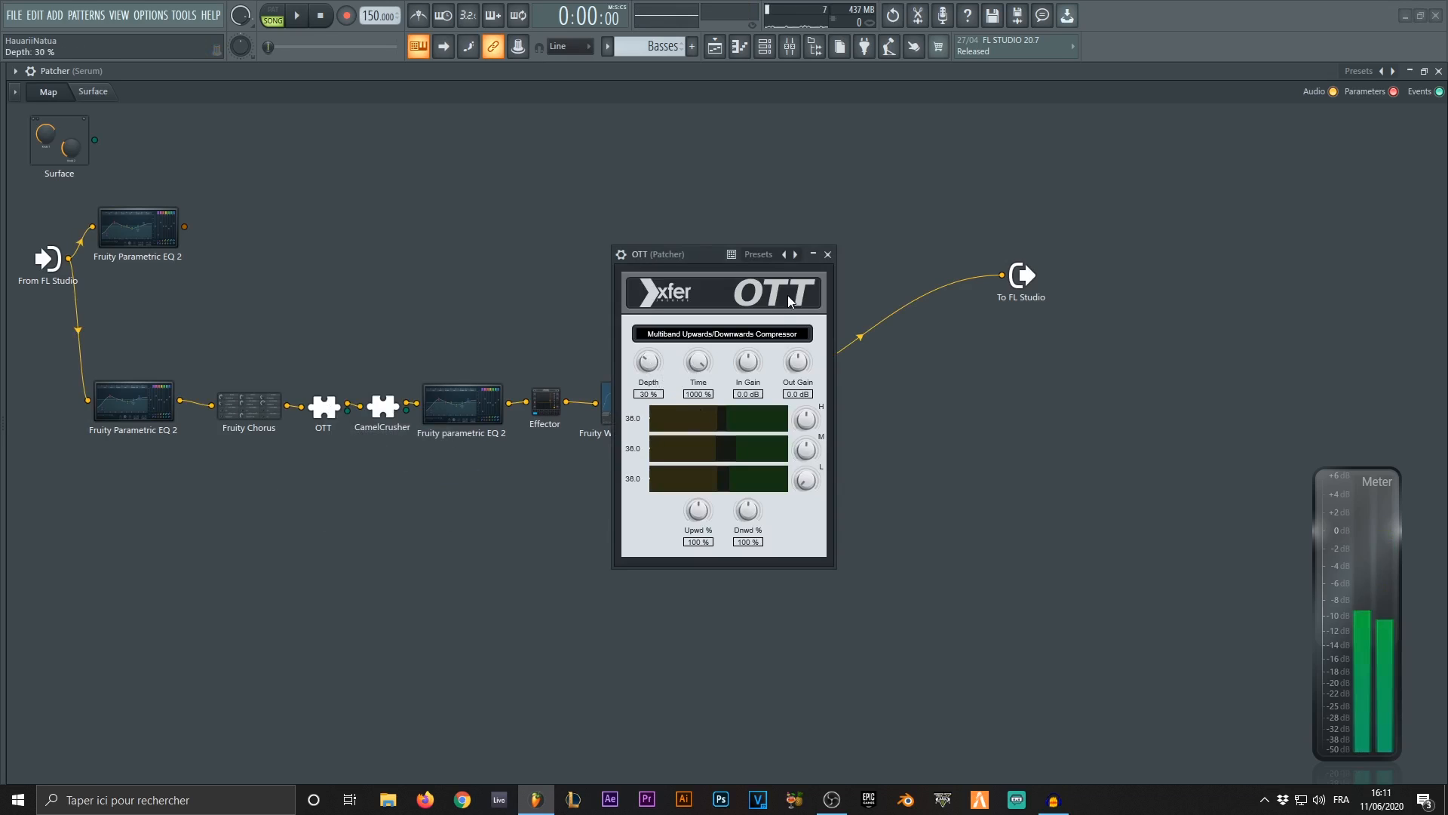
{"action": "left_click", "coordinate": [828, 255]}
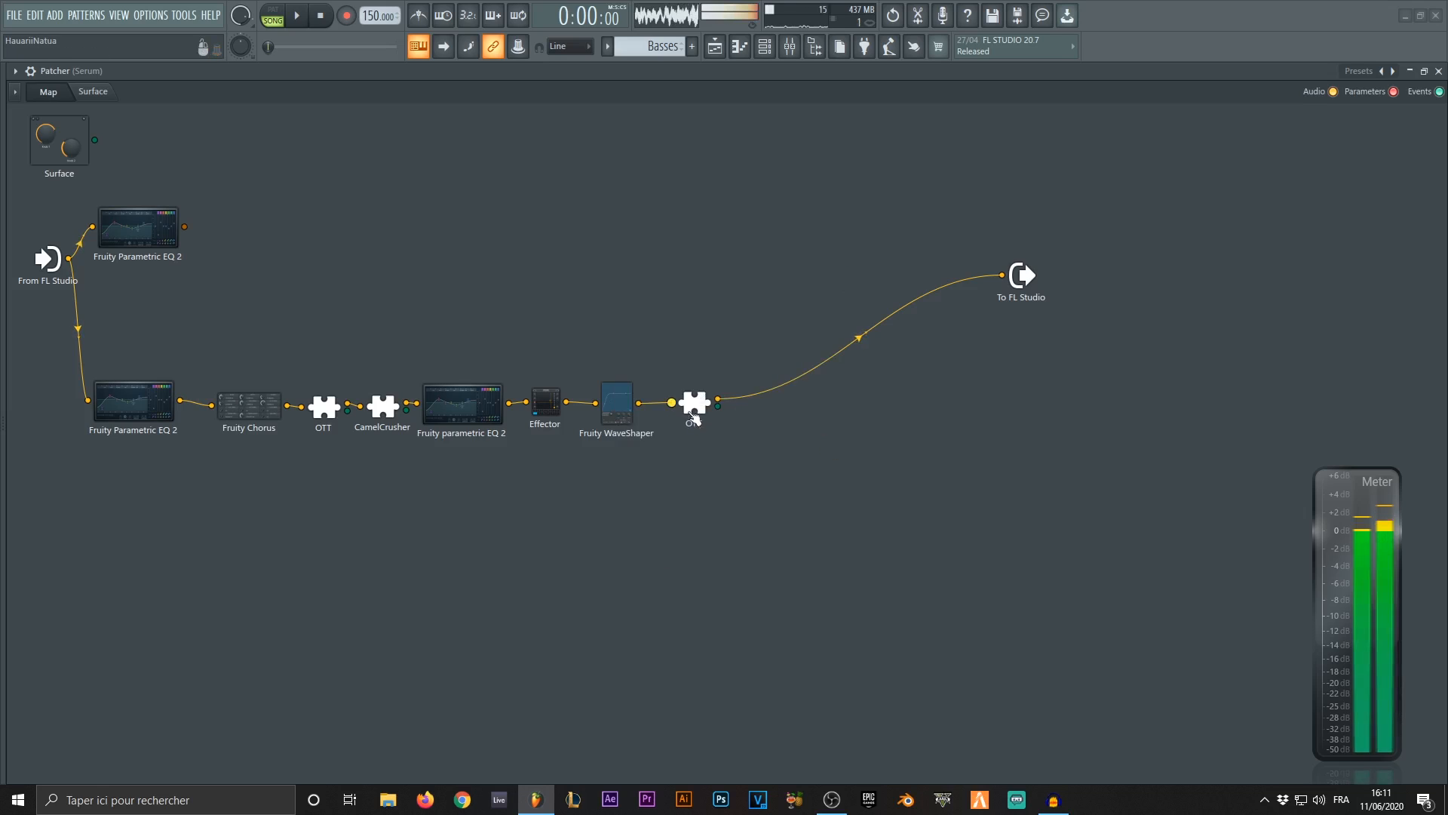
{"action": "right_click", "coordinate": [871, 410]}
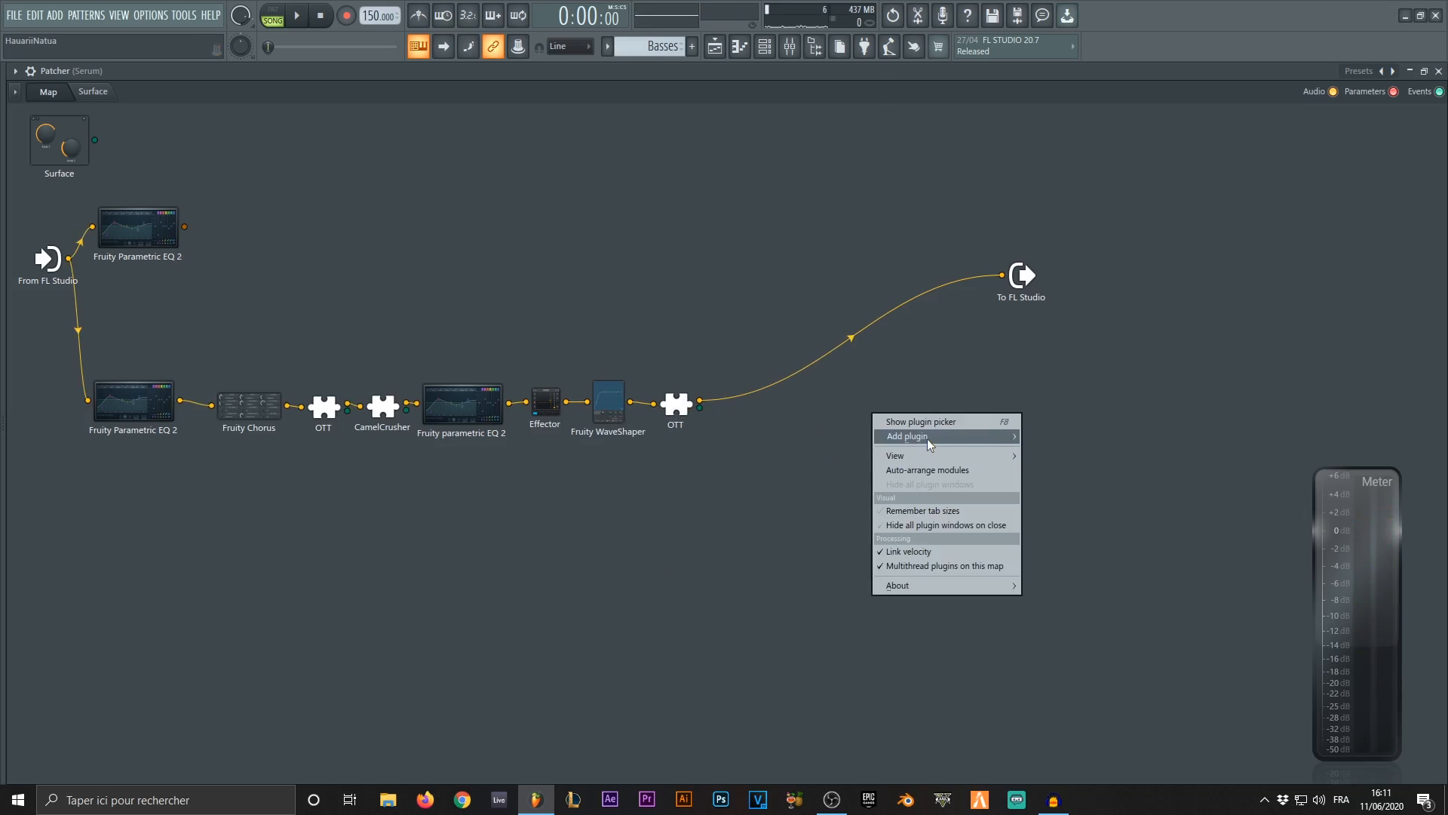
{"action": "mouse_move", "coordinate": [926, 437]}
{"action": "left_click", "coordinate": [618, 362]}
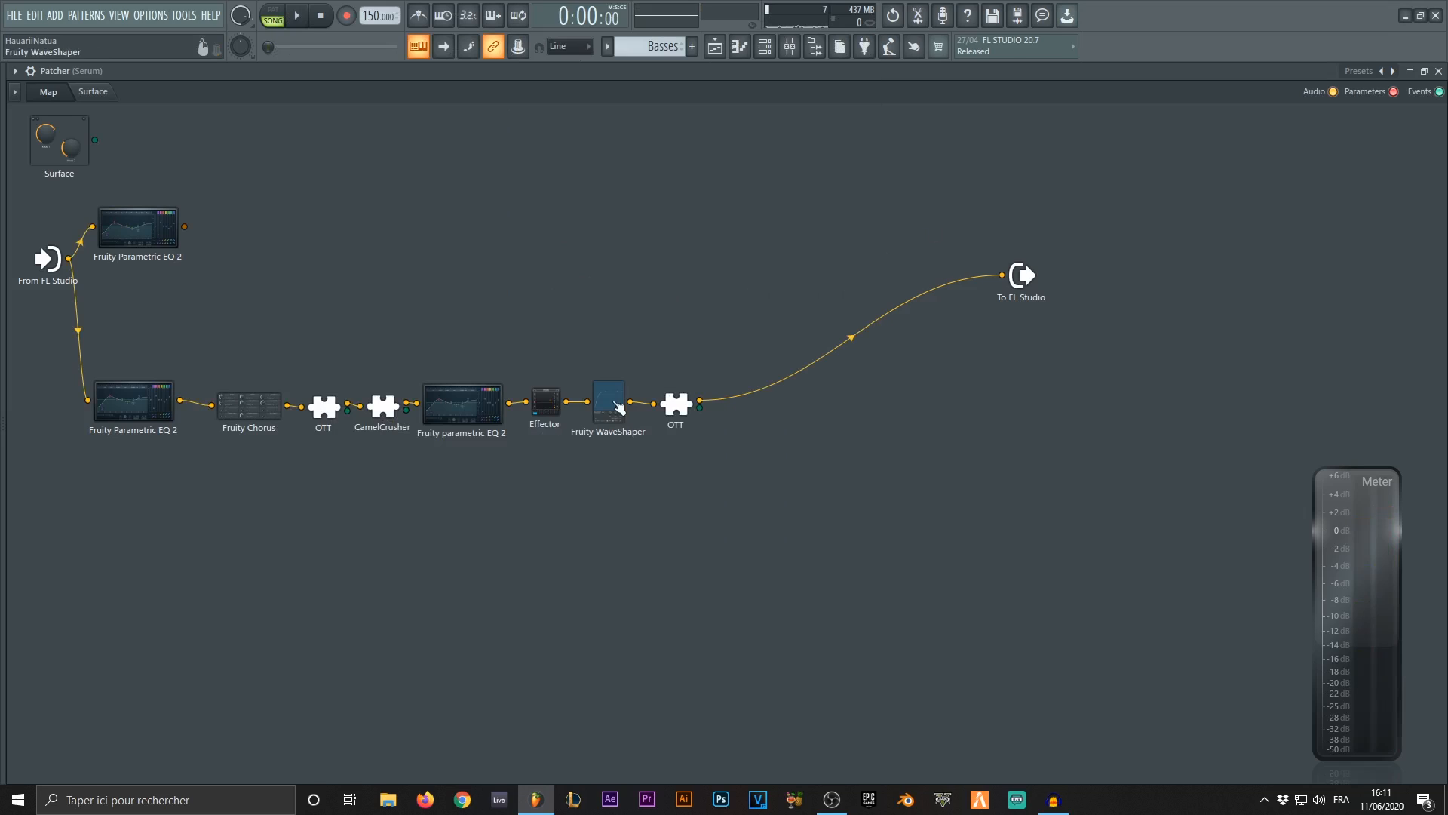
Copy the Fruity WaveShaper module into the chain between the second OTT and the To FL Studio output.
{"action": "right_click", "coordinate": [619, 408]}
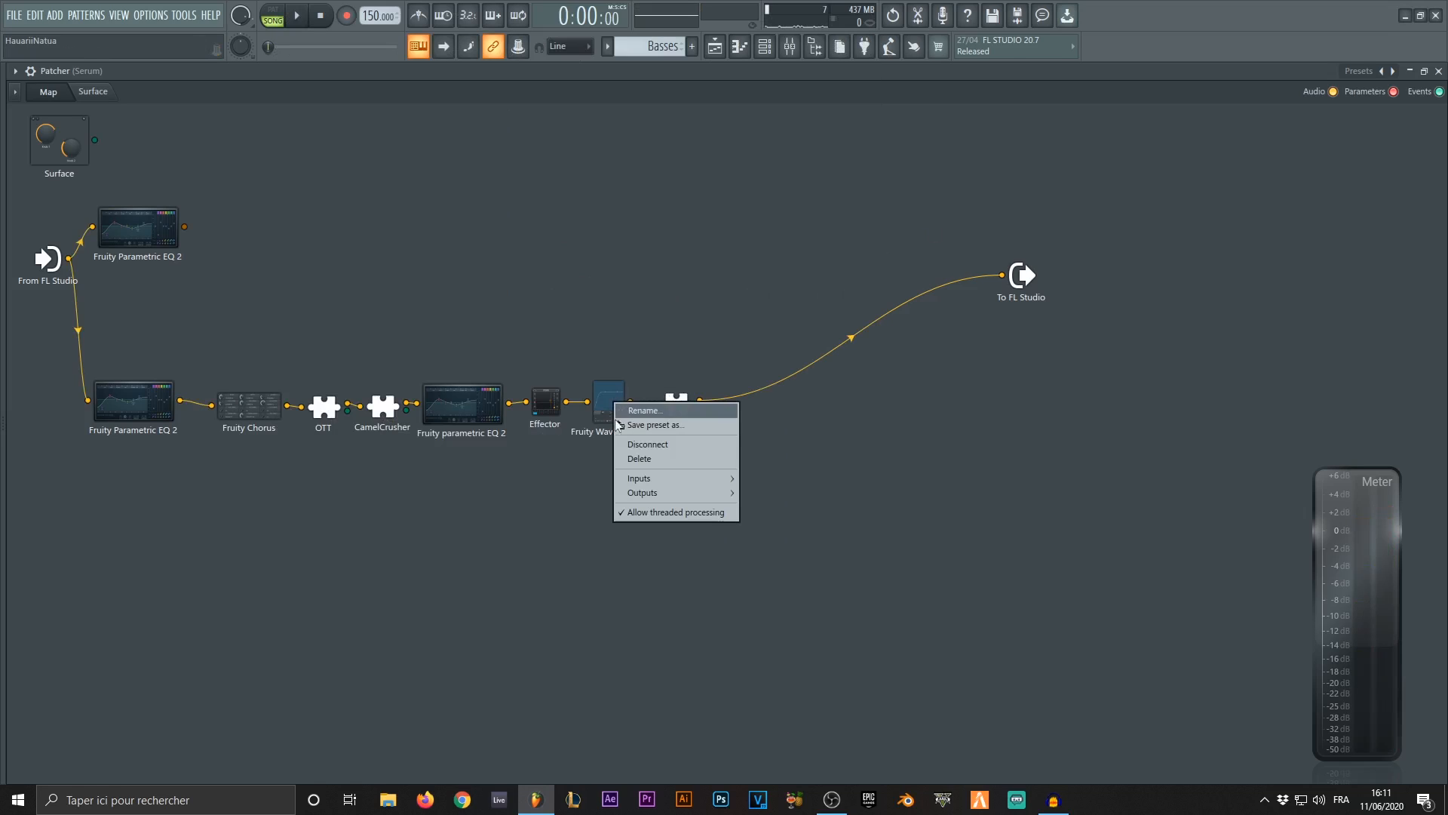
{"action": "right_click", "coordinate": [610, 405]}
{"action": "left_click_drag", "start_coordinate": [629, 430], "coordinate": [755, 405]}
Open the copied WaveShaper, load its Quick sat preset and close it.
{"action": "double_click", "coordinate": [756, 406]}
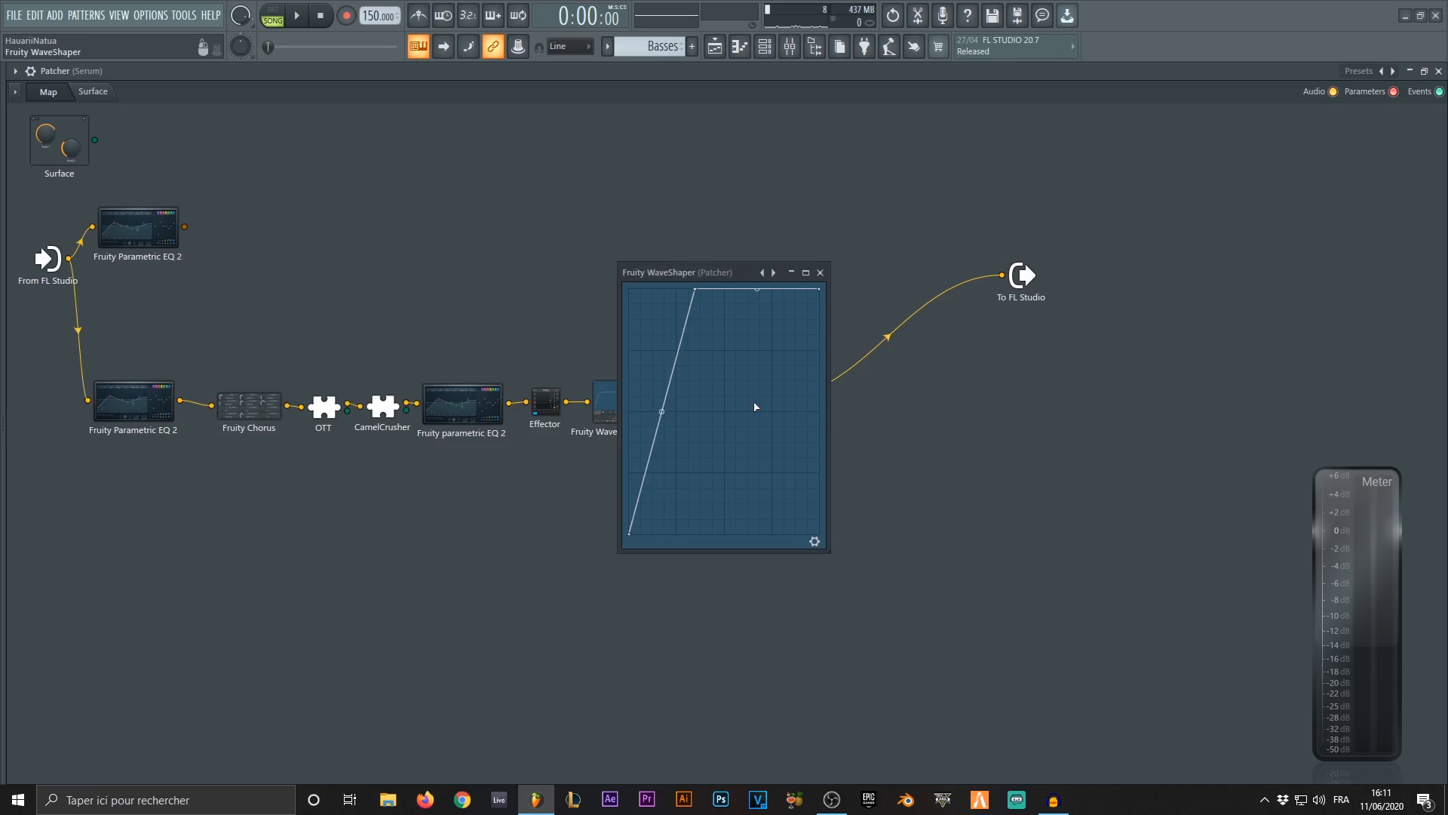
{"action": "left_click_drag", "start_coordinate": [689, 274], "coordinate": [930, 338]}
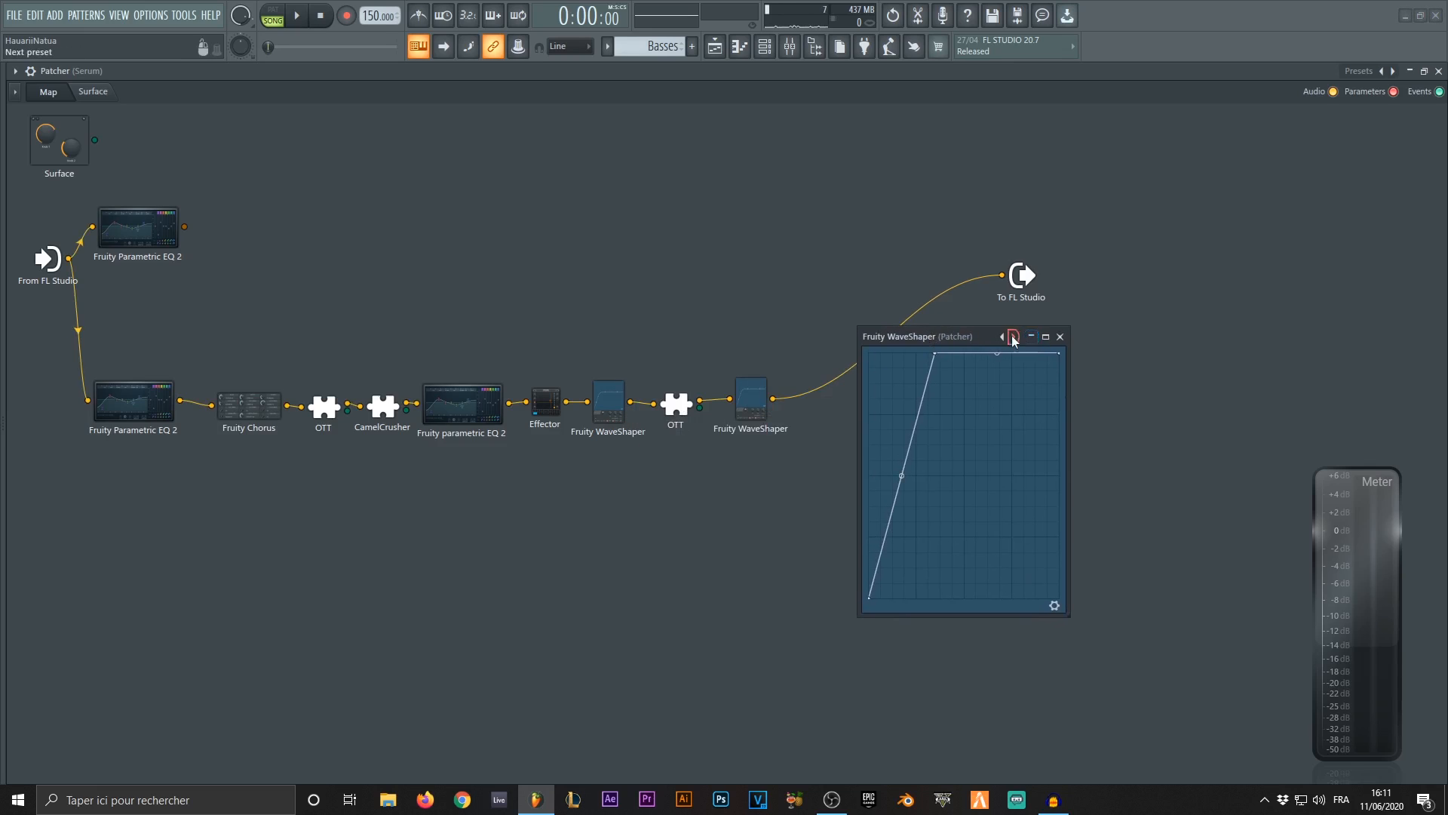
{"action": "left_click", "coordinate": [1031, 338]}
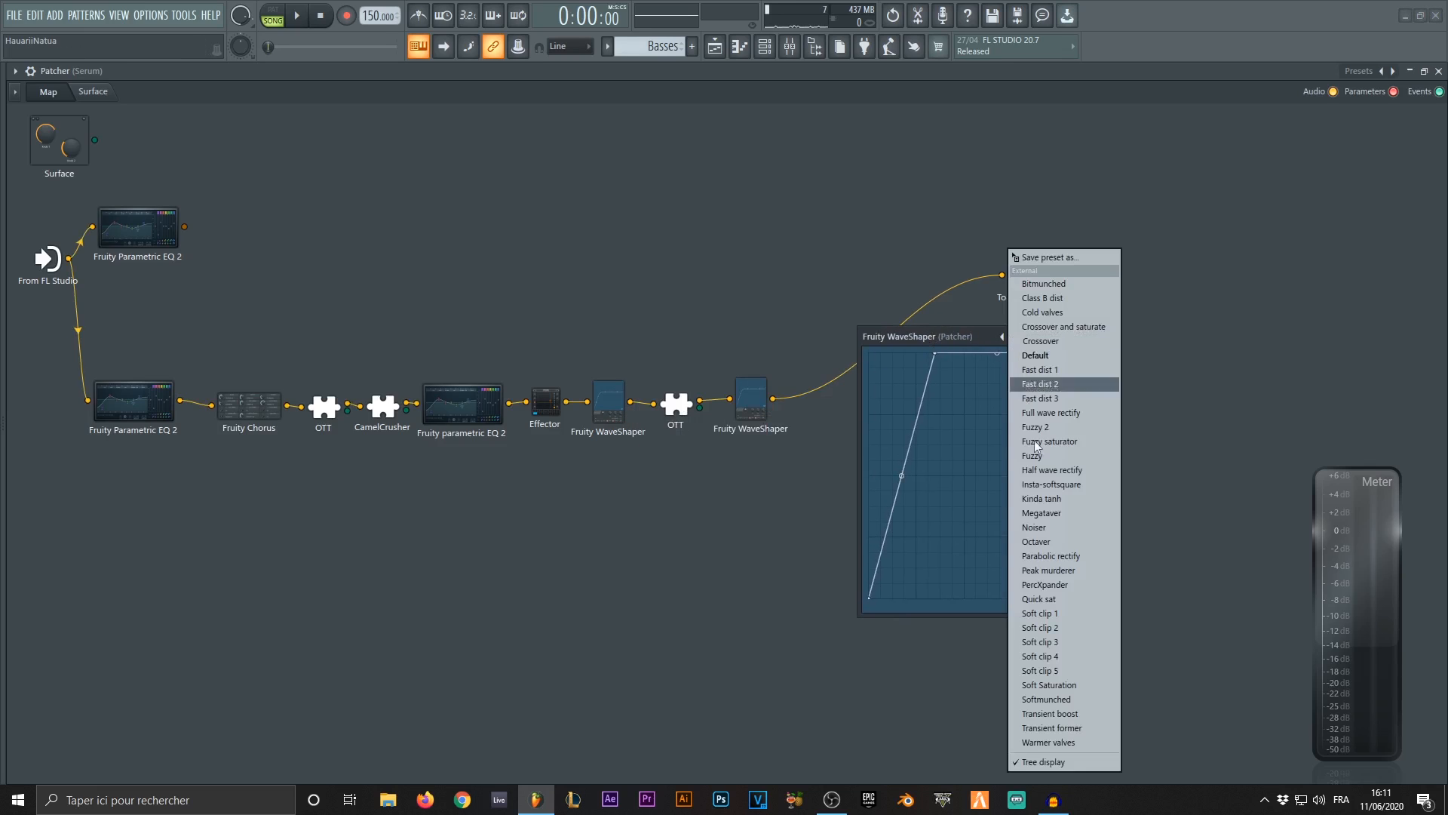
{"action": "left_click", "coordinate": [1059, 598]}
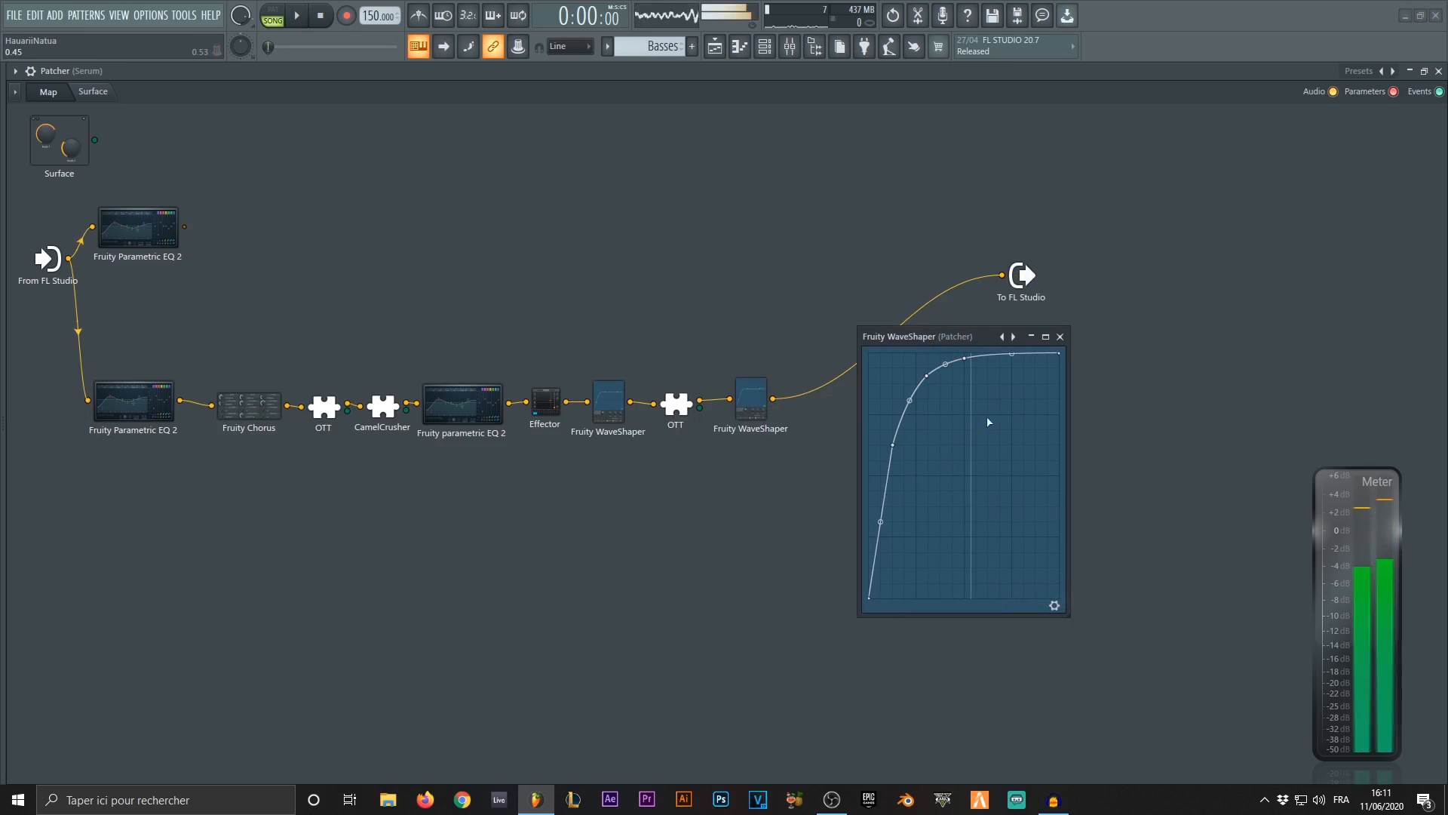
{"action": "left_click", "coordinate": [1060, 336]}
Move the modules from Effector through the second WaveShaper closer together in the chain.
{"action": "left_click_drag", "start_coordinate": [755, 406], "coordinate": [756, 407]}
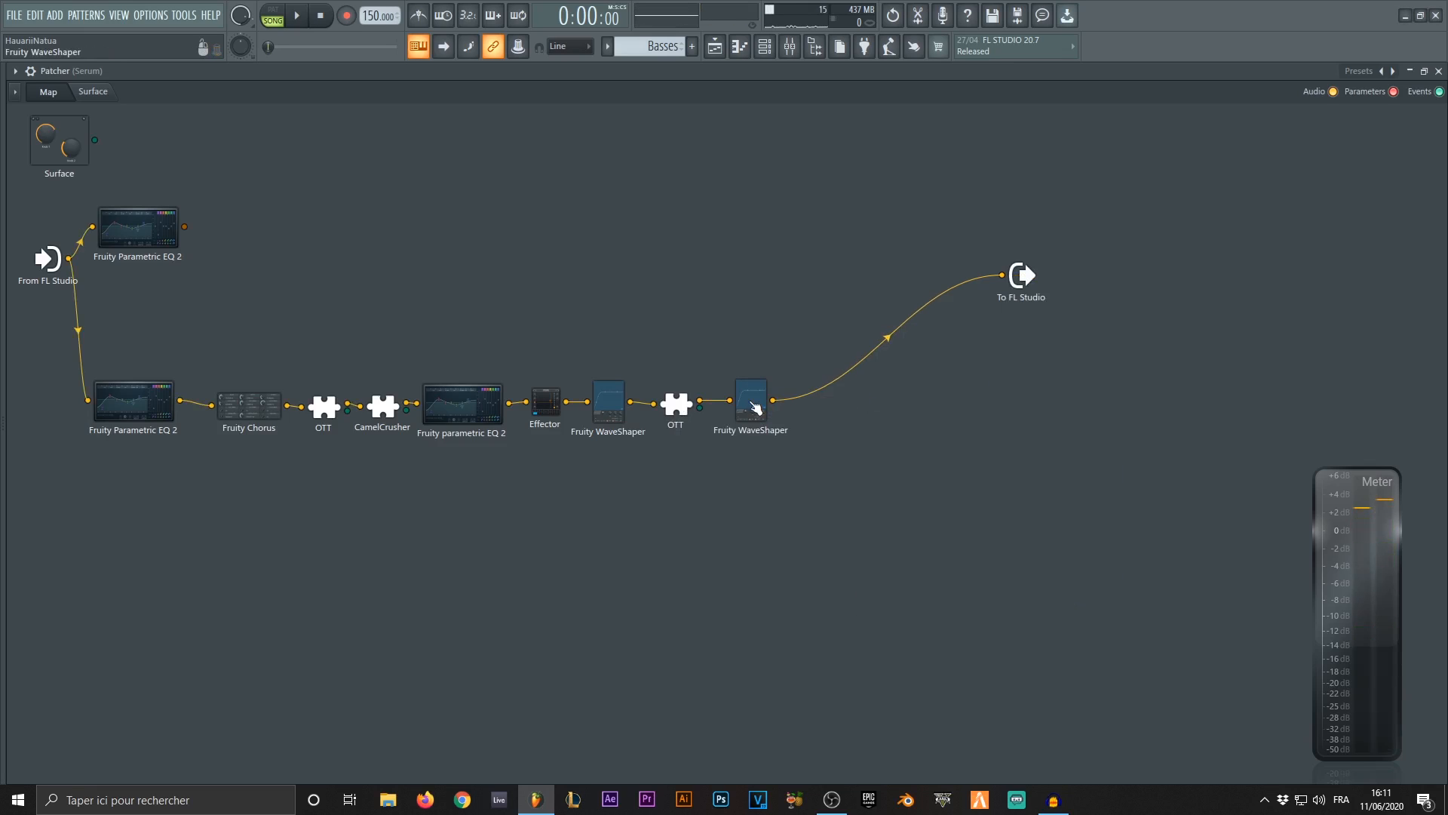
{"action": "left_click_drag", "start_coordinate": [547, 406], "coordinate": [545, 407]}
{"action": "left_click_drag", "start_coordinate": [610, 408], "coordinate": [711, 418]}
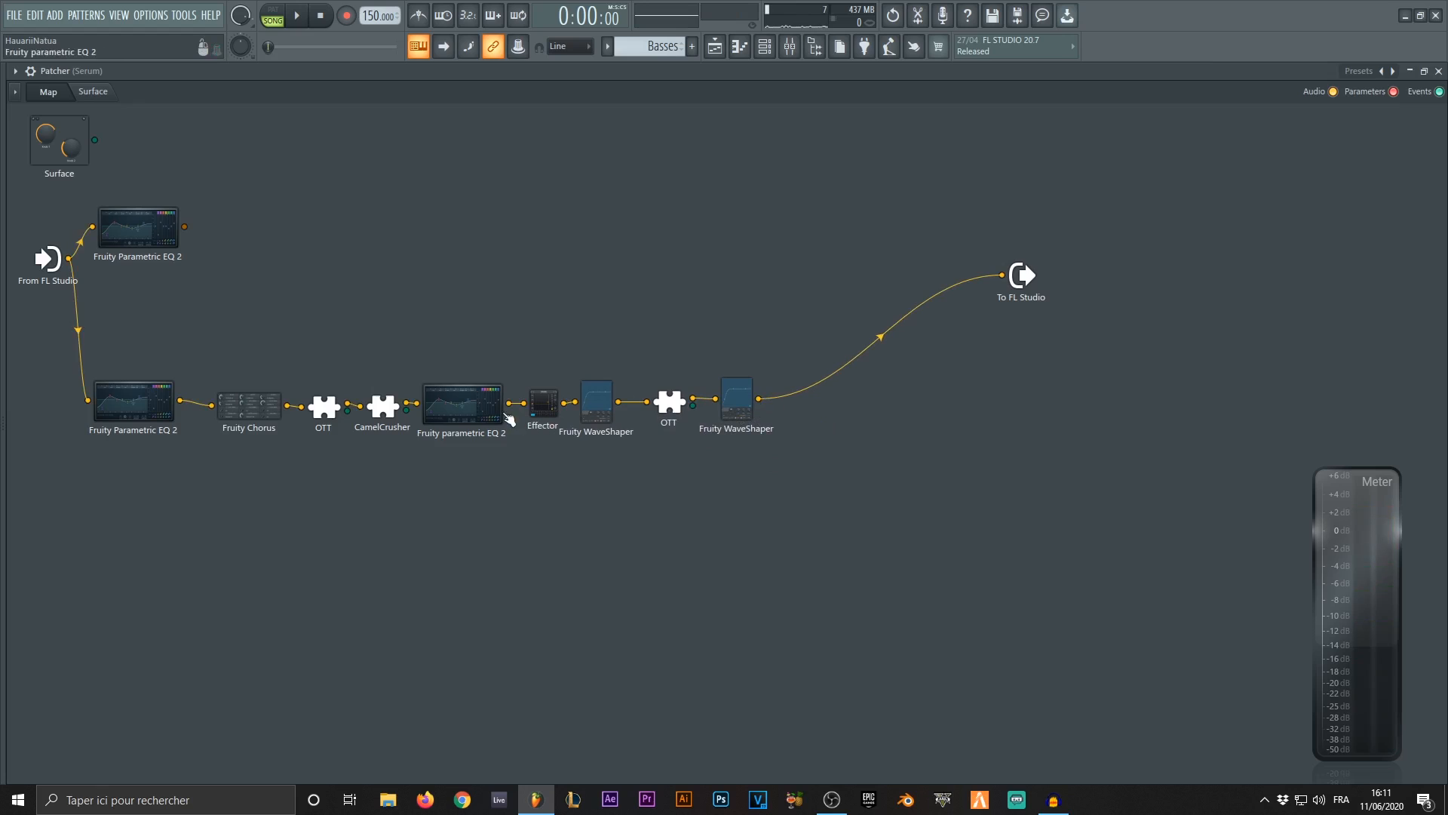
Copy the second high-band Fruity Parametric EQ 2 to the end of the chain, check it and close the gap between modules.
{"action": "right_click", "coordinate": [477, 405]}
{"action": "left_click_drag", "start_coordinate": [495, 431], "coordinate": [758, 403]}
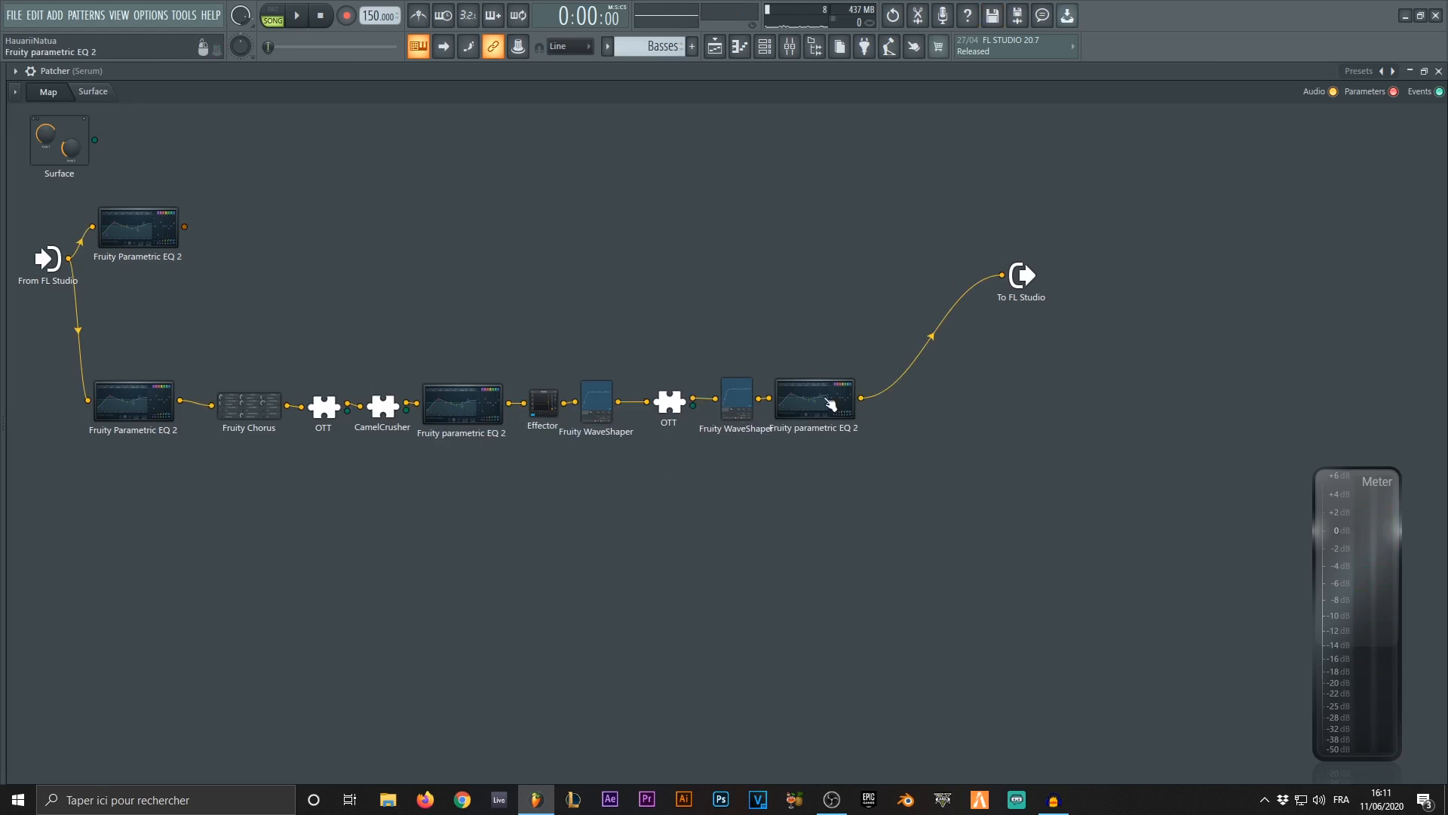
{"action": "double_click", "coordinate": [832, 400]}
{"action": "left_click", "coordinate": [957, 286]}
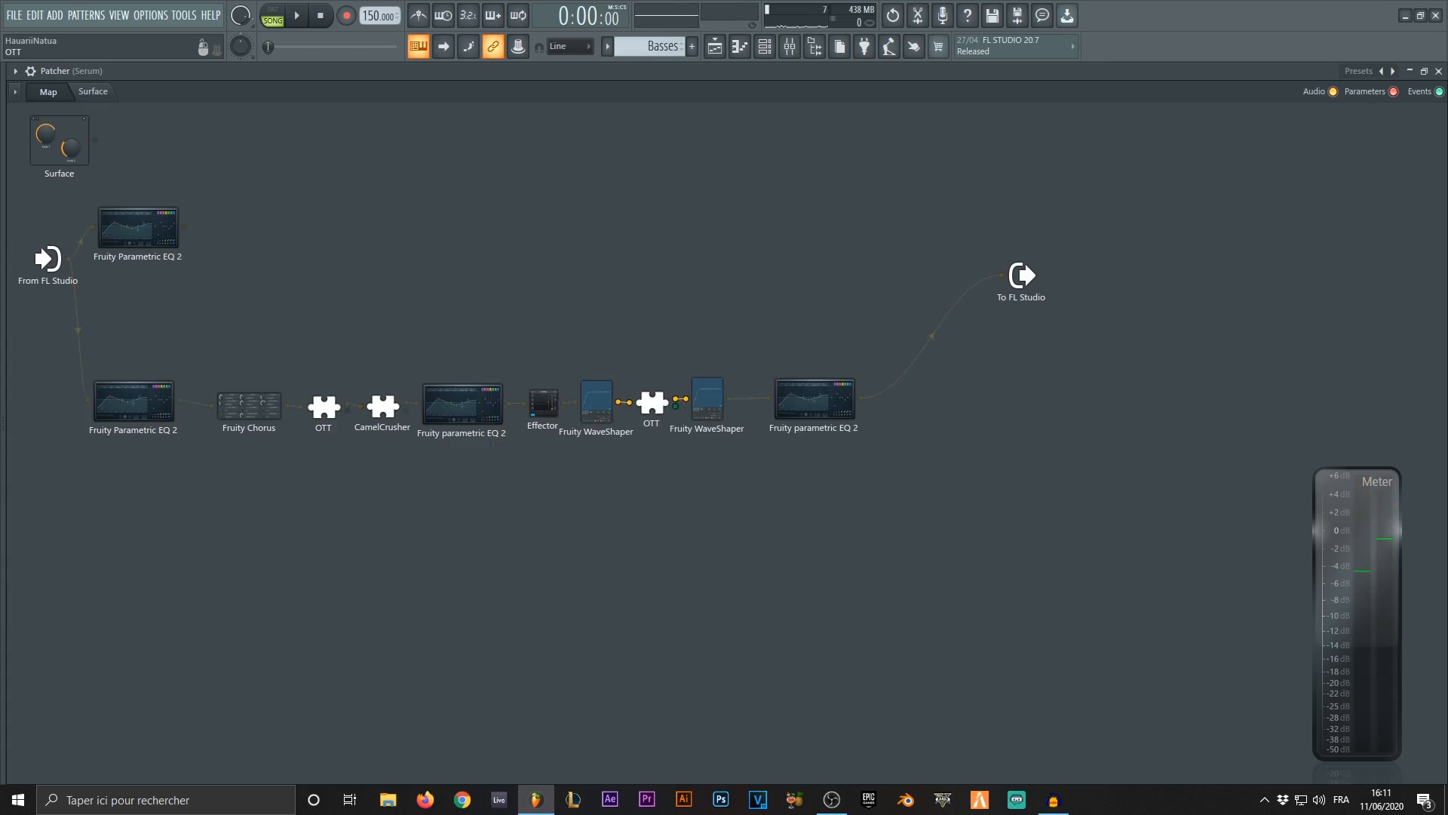
{"action": "left_click_drag", "start_coordinate": [788, 404], "coordinate": [761, 402]}
Add a Fruity Limiter between the last high-band Fruity Parametric EQ 2 and the To FL Studio output, spacing the modules out.
{"action": "right_click", "coordinate": [975, 417]}
{"action": "mouse_move", "coordinate": [1011, 438]}
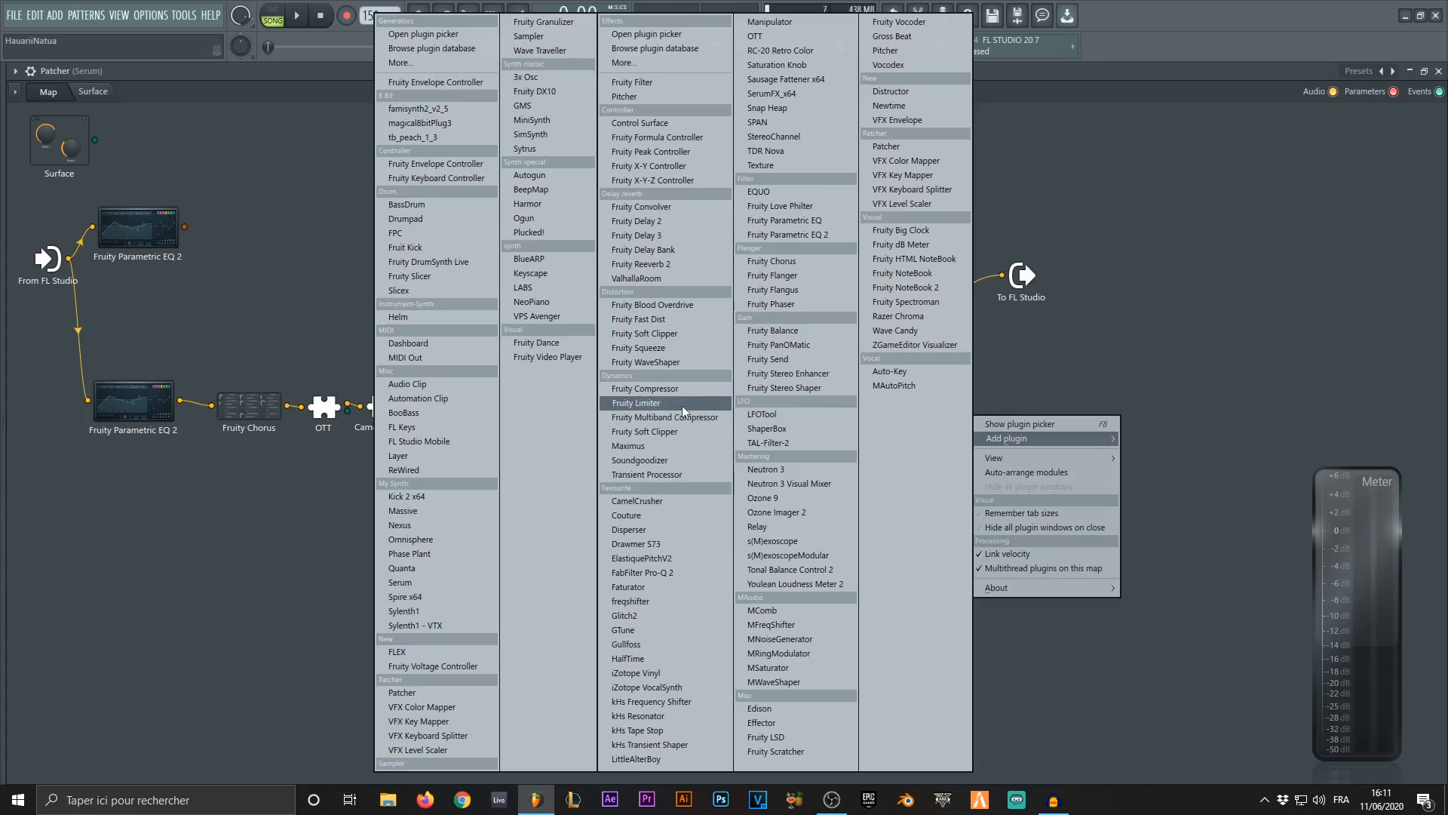
{"action": "left_click", "coordinate": [650, 408]}
{"action": "left_click_drag", "start_coordinate": [700, 419], "coordinate": [933, 394]}
{"action": "left_click_drag", "start_coordinate": [1021, 275], "coordinate": [1132, 289]}
{"action": "left_click_drag", "start_coordinate": [835, 396], "coordinate": [868, 390]}
{"action": "left_click_drag", "start_coordinate": [956, 390], "coordinate": [1112, 290]}
In the Fruity Limiter's compressor, lower the threshold and raise the ratio and gain, check the limiter settings and close it.
{"action": "double_click", "coordinate": [910, 390]}
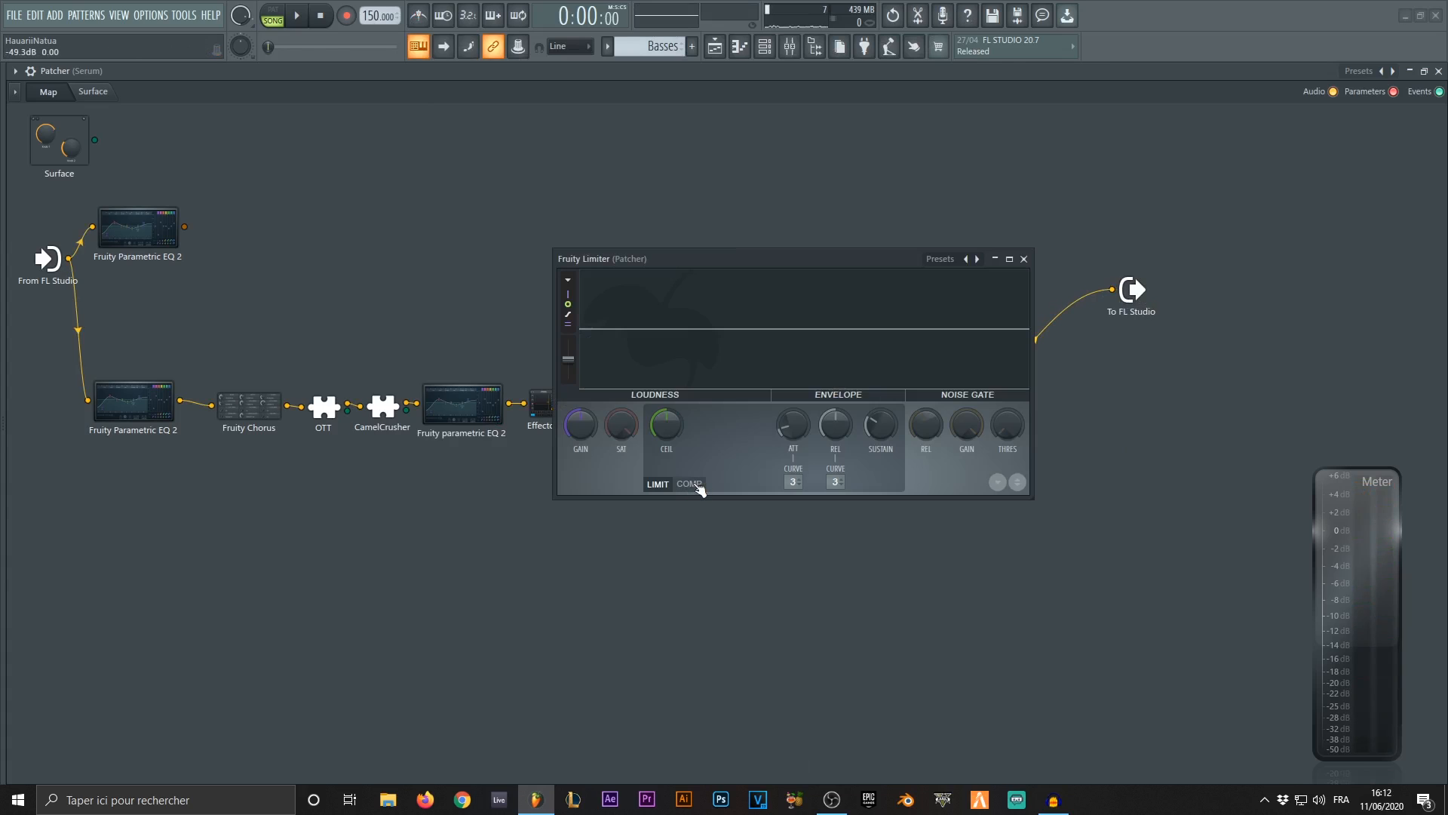
{"action": "left_click", "coordinate": [698, 485]}
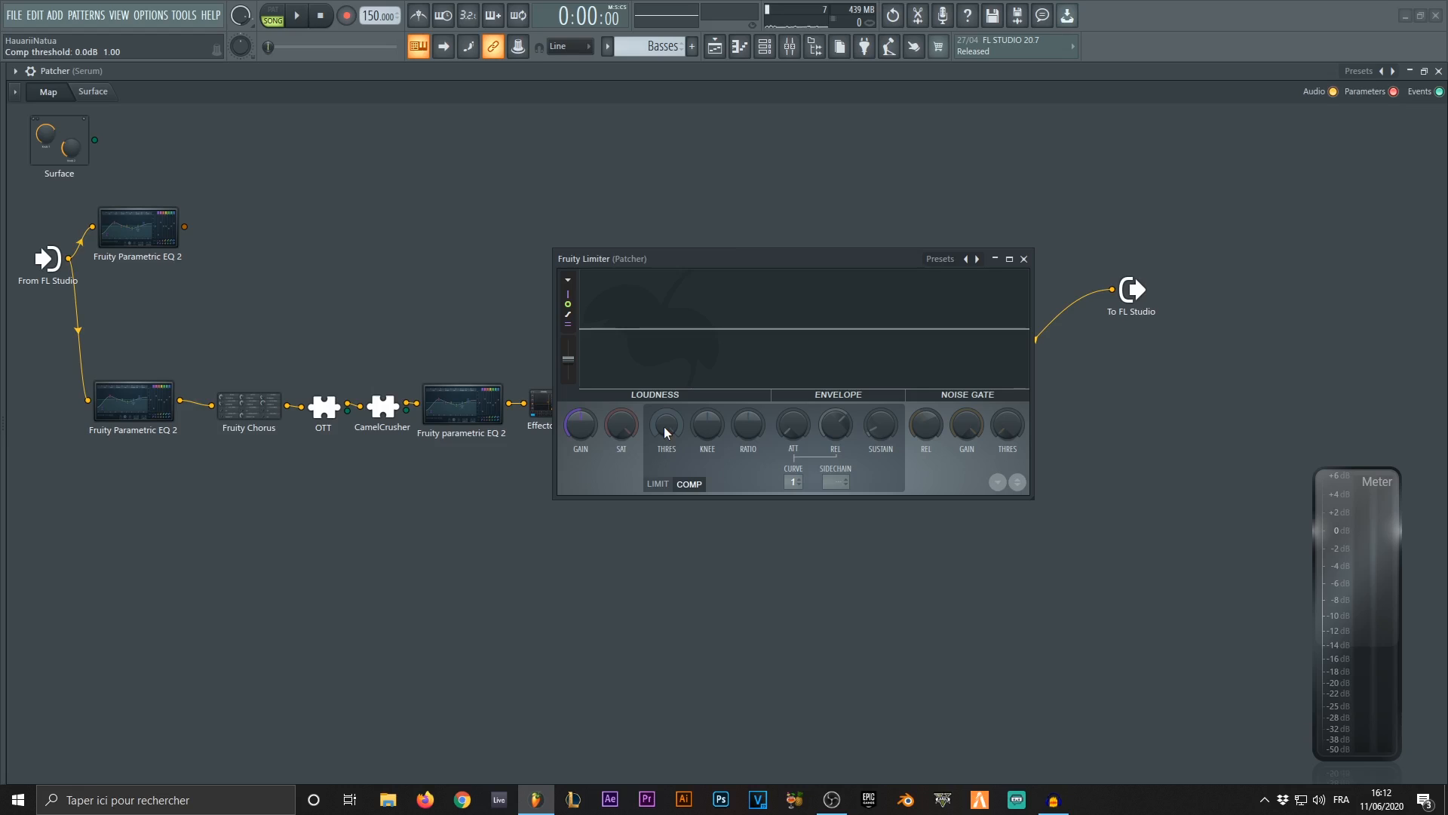
{"action": "left_click_drag", "start_coordinate": [664, 427], "coordinate": [664, 484]}
{"action": "left_click_drag", "start_coordinate": [739, 430], "coordinate": [739, 392]}
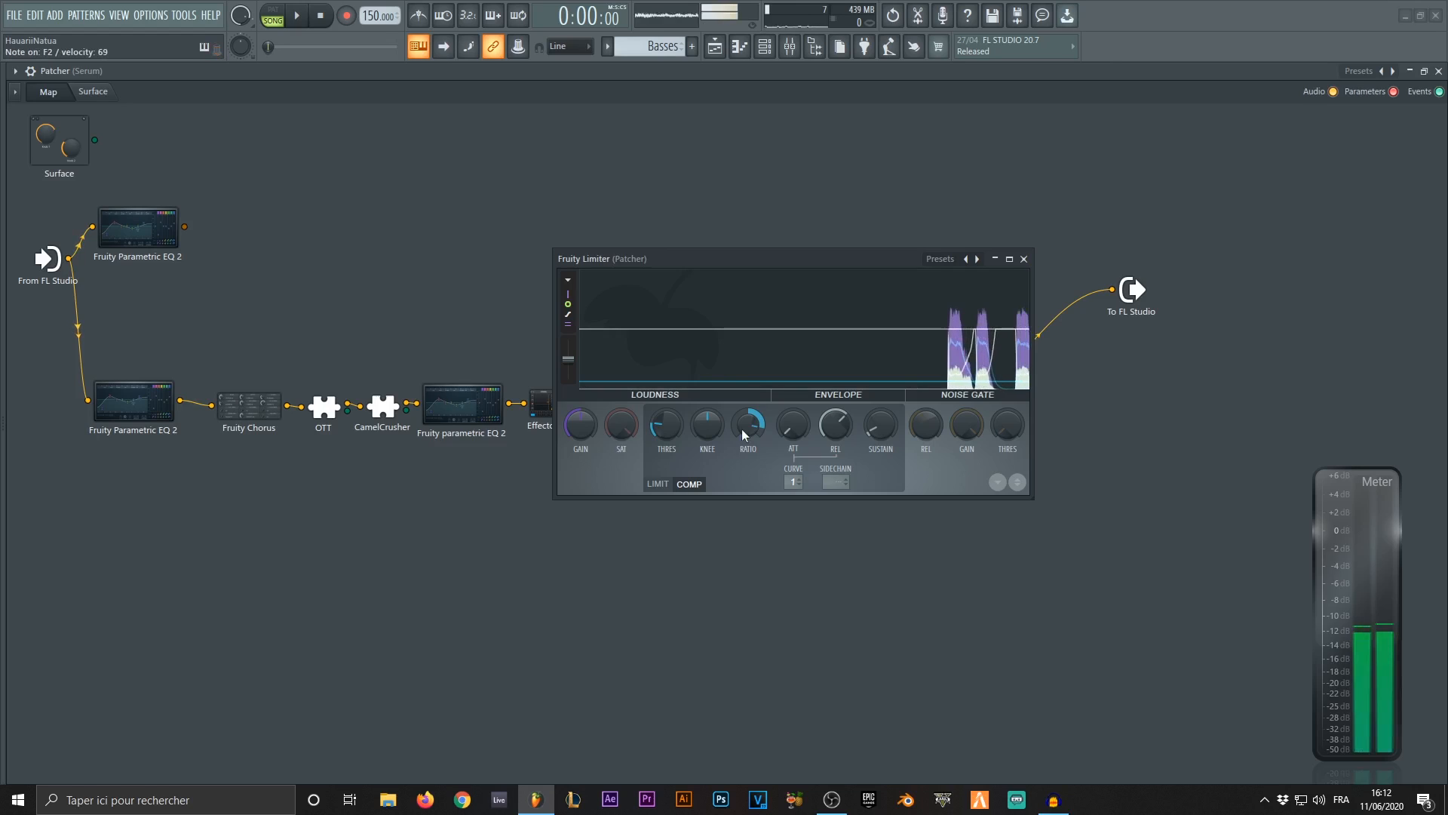
{"action": "mouse_move", "coordinate": [605, 427]}
{"action": "left_mouse_down"}
{"action": "mouse_move", "coordinate": [605, 402]}
{"action": "mouse_move", "coordinate": [581, 416]}
{"action": "left_mouse_up"}
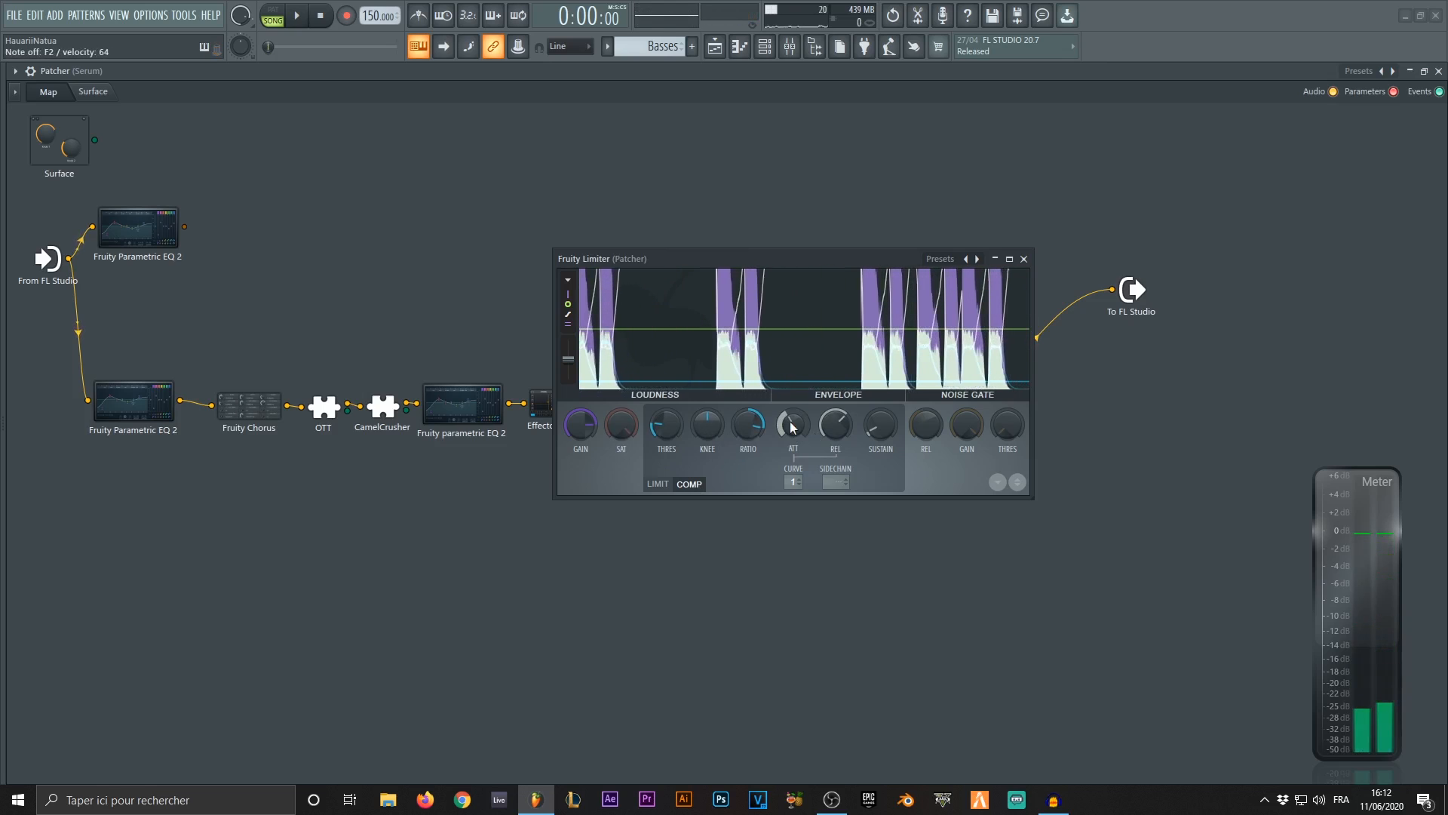
{"action": "left_click", "coordinate": [658, 483]}
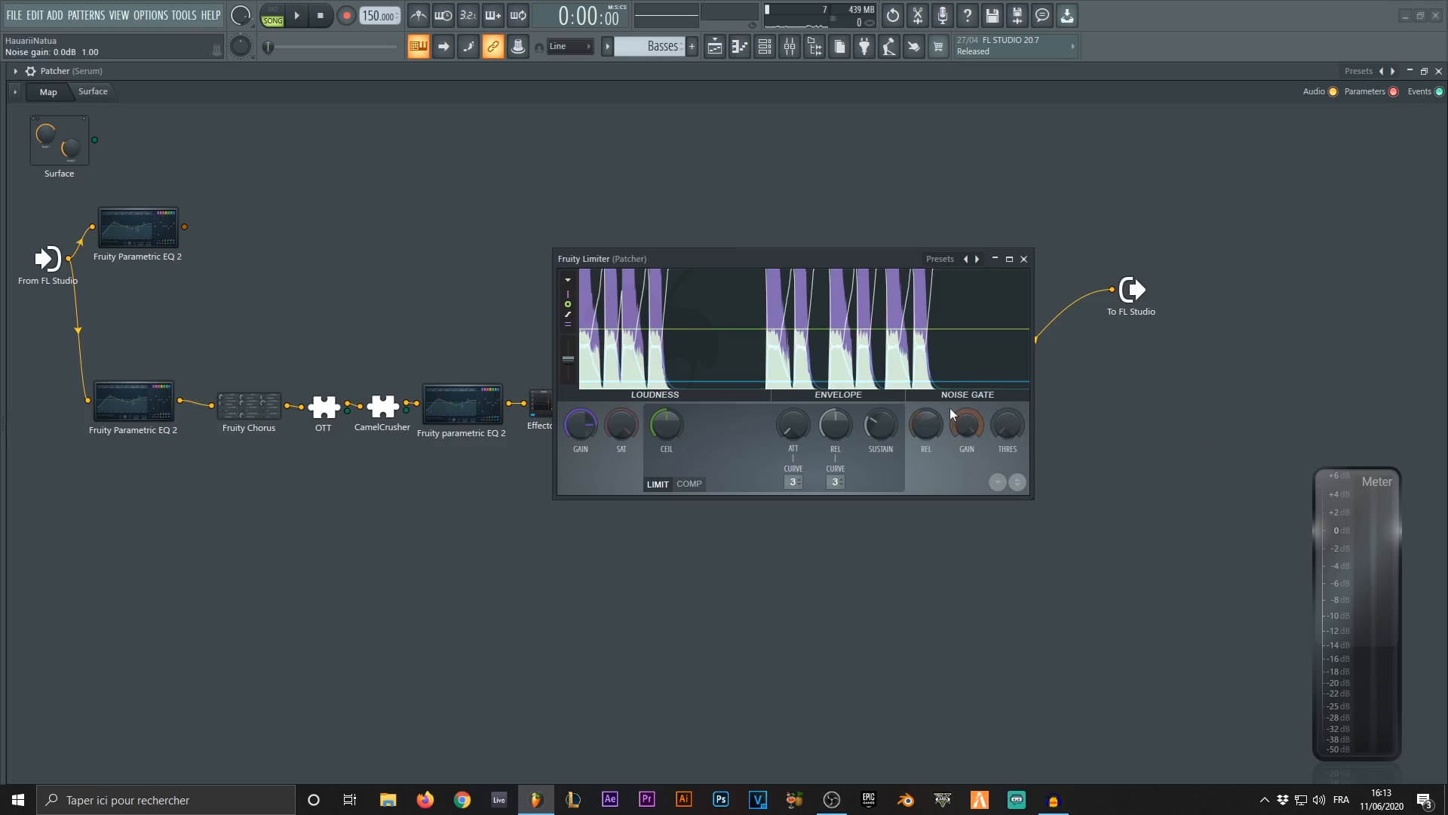
{"action": "key", "text": "Escape"}
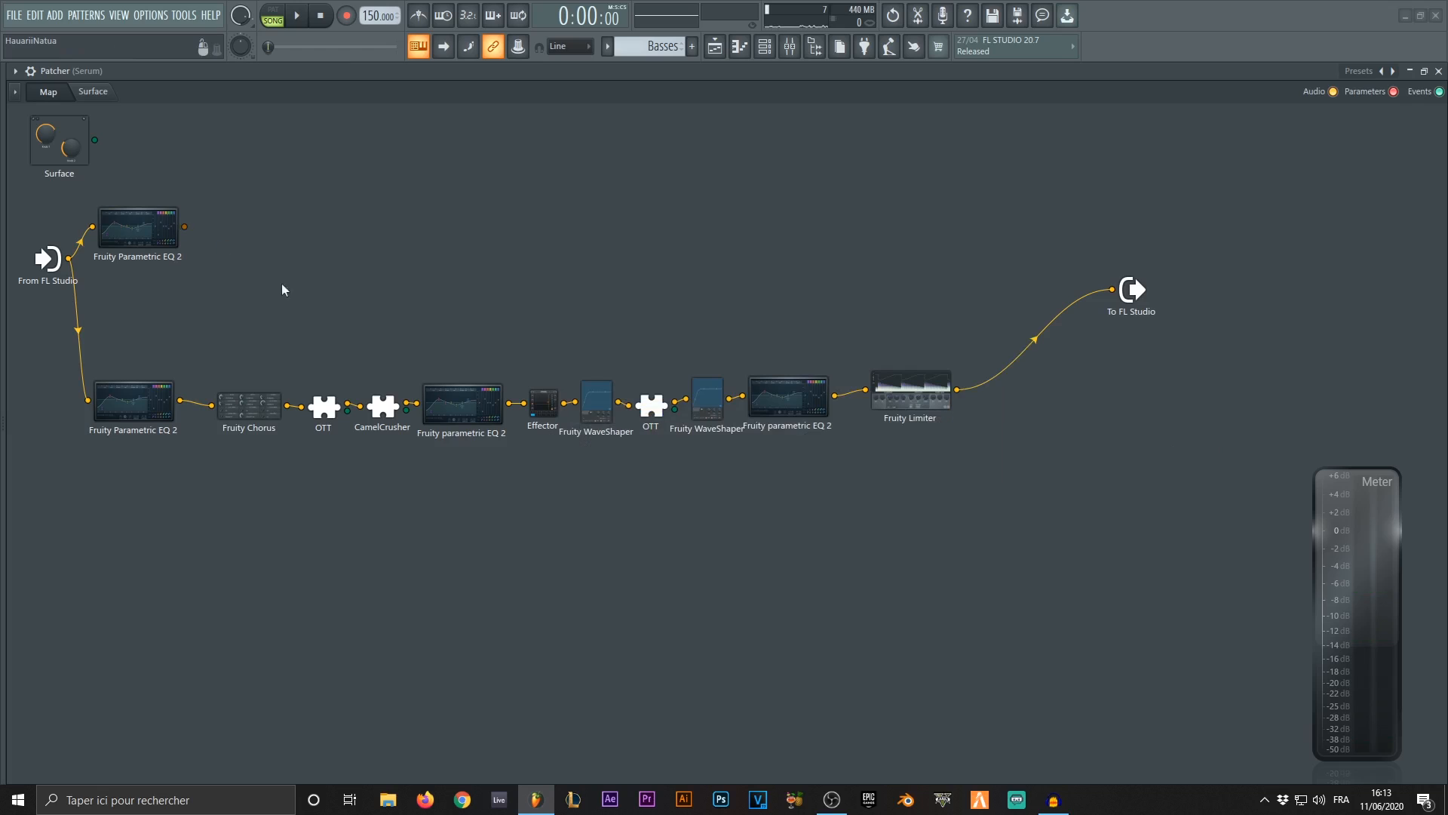
Connect the low-band Fruity Parametric EQ 2 to To FL Studio and disconnect the Fruity Limiter from the output.
{"action": "left_click_drag", "start_coordinate": [252, 322], "coordinate": [955, 528]}
{"action": "left_click", "coordinate": [1023, 495]}
{"action": "left_click_drag", "start_coordinate": [184, 226], "coordinate": [1113, 288]}
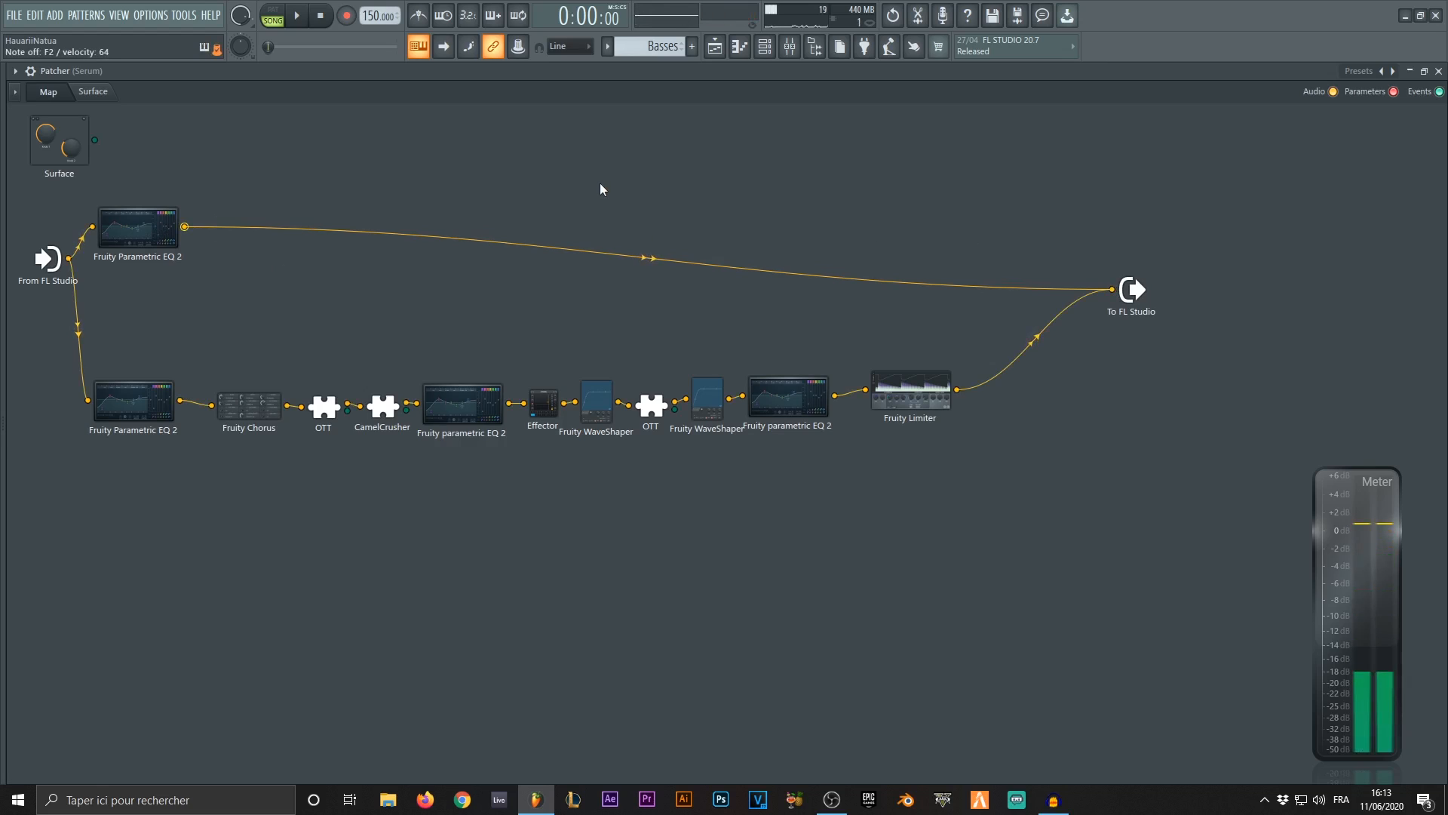
{"action": "left_click_drag", "start_coordinate": [1040, 333], "coordinate": [1041, 416]}
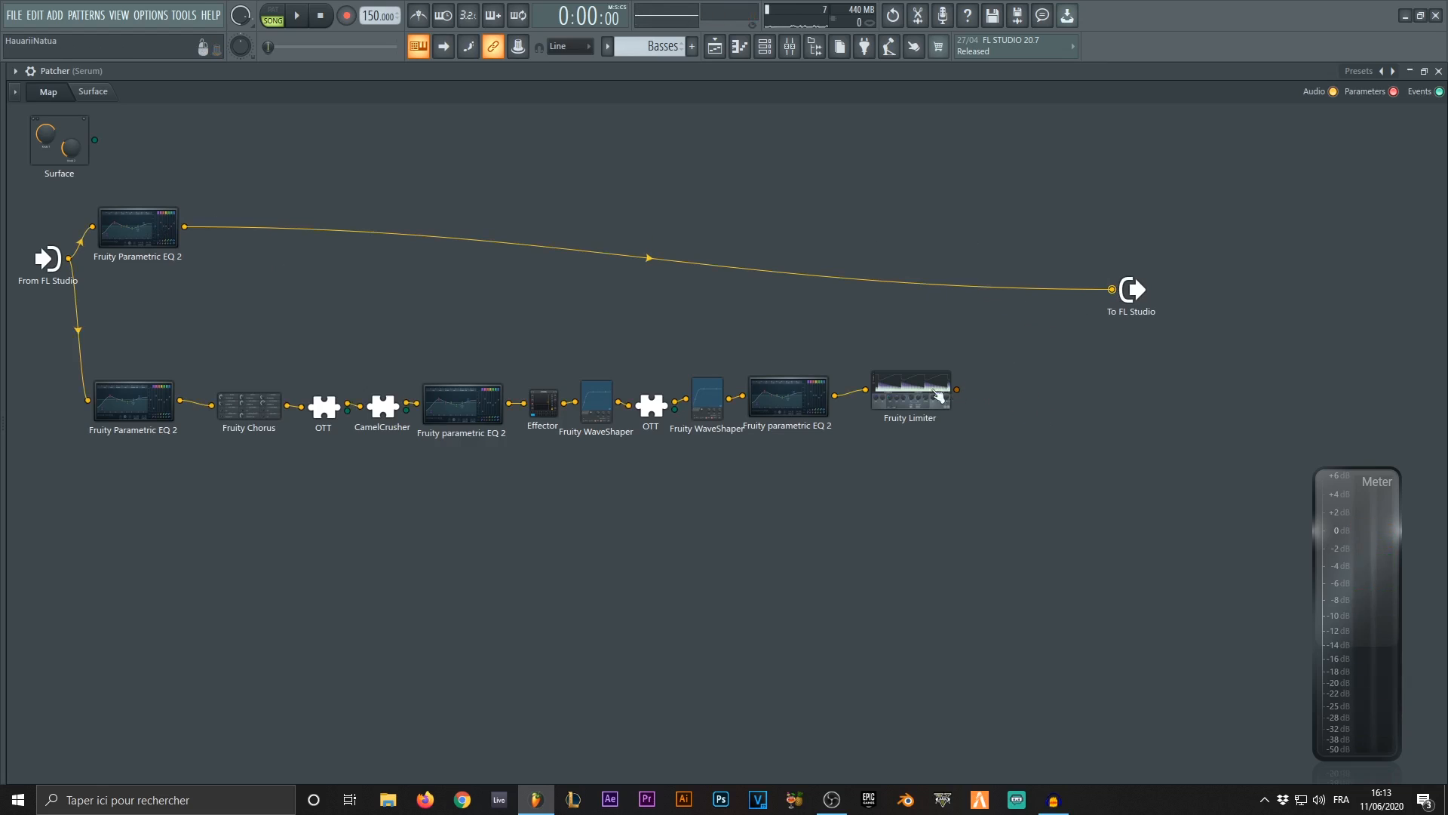
{"action": "left_click_drag", "start_coordinate": [938, 391], "coordinate": [934, 400]}
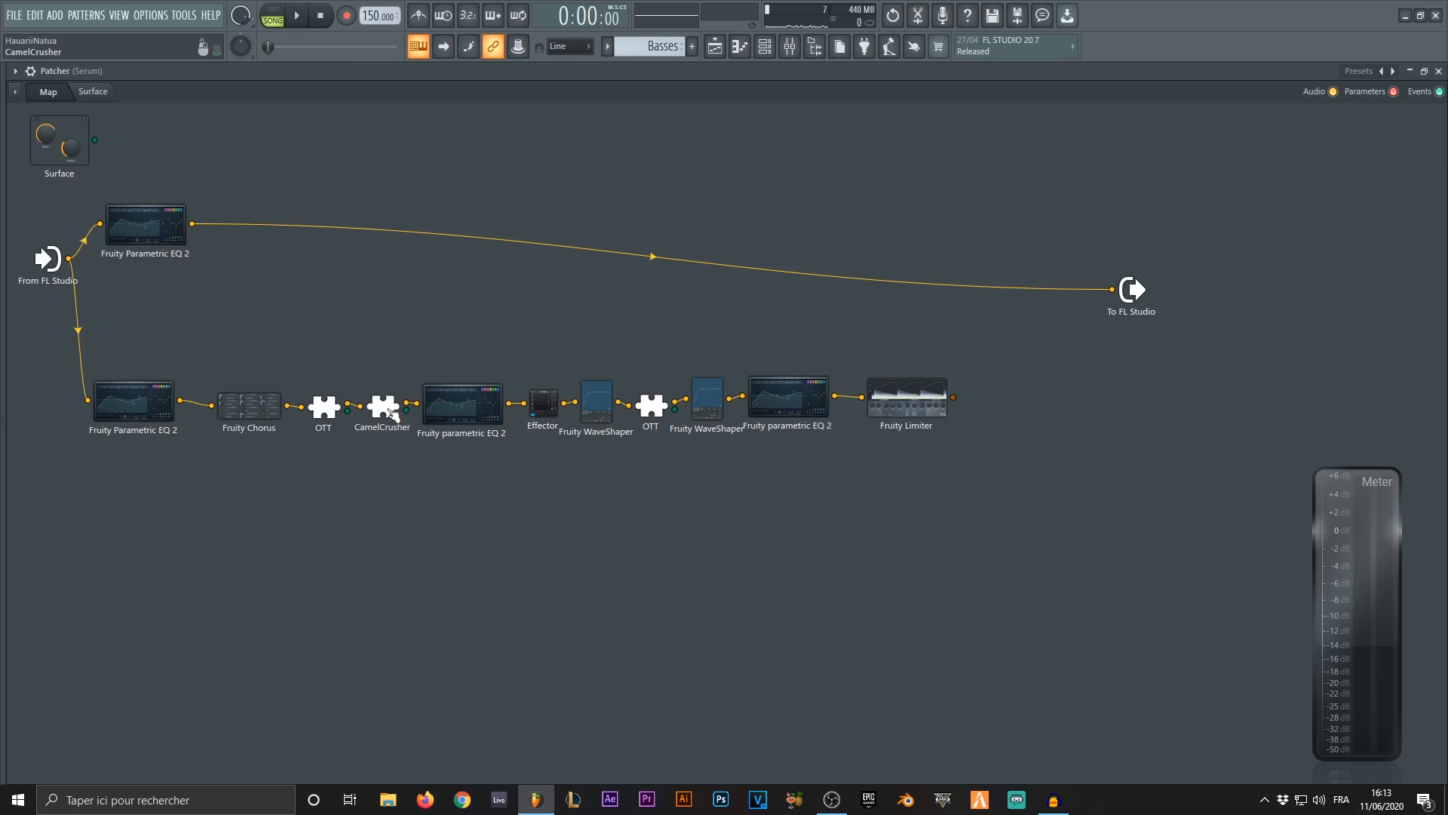
Copy CamelCrusher into the low-band chain after the EQ, raise its Tube distortion and close it.
{"action": "right_click", "coordinate": [387, 404]}
{"action": "left_click_drag", "start_coordinate": [397, 425], "coordinate": [193, 225]}
{"action": "double_click", "coordinate": [257, 225]}
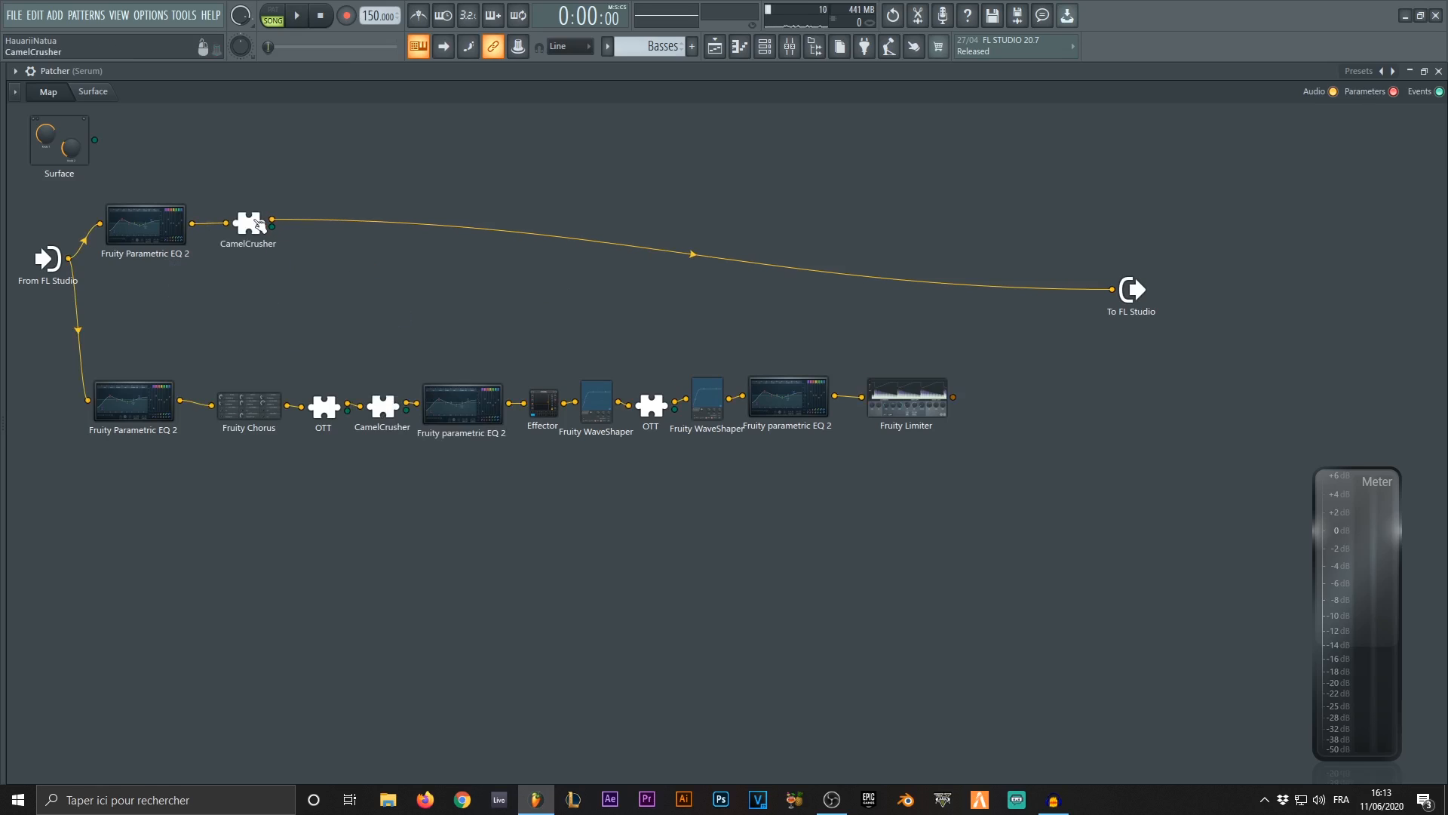
{"action": "left_click_drag", "start_coordinate": [652, 276], "coordinate": [590, 233]}
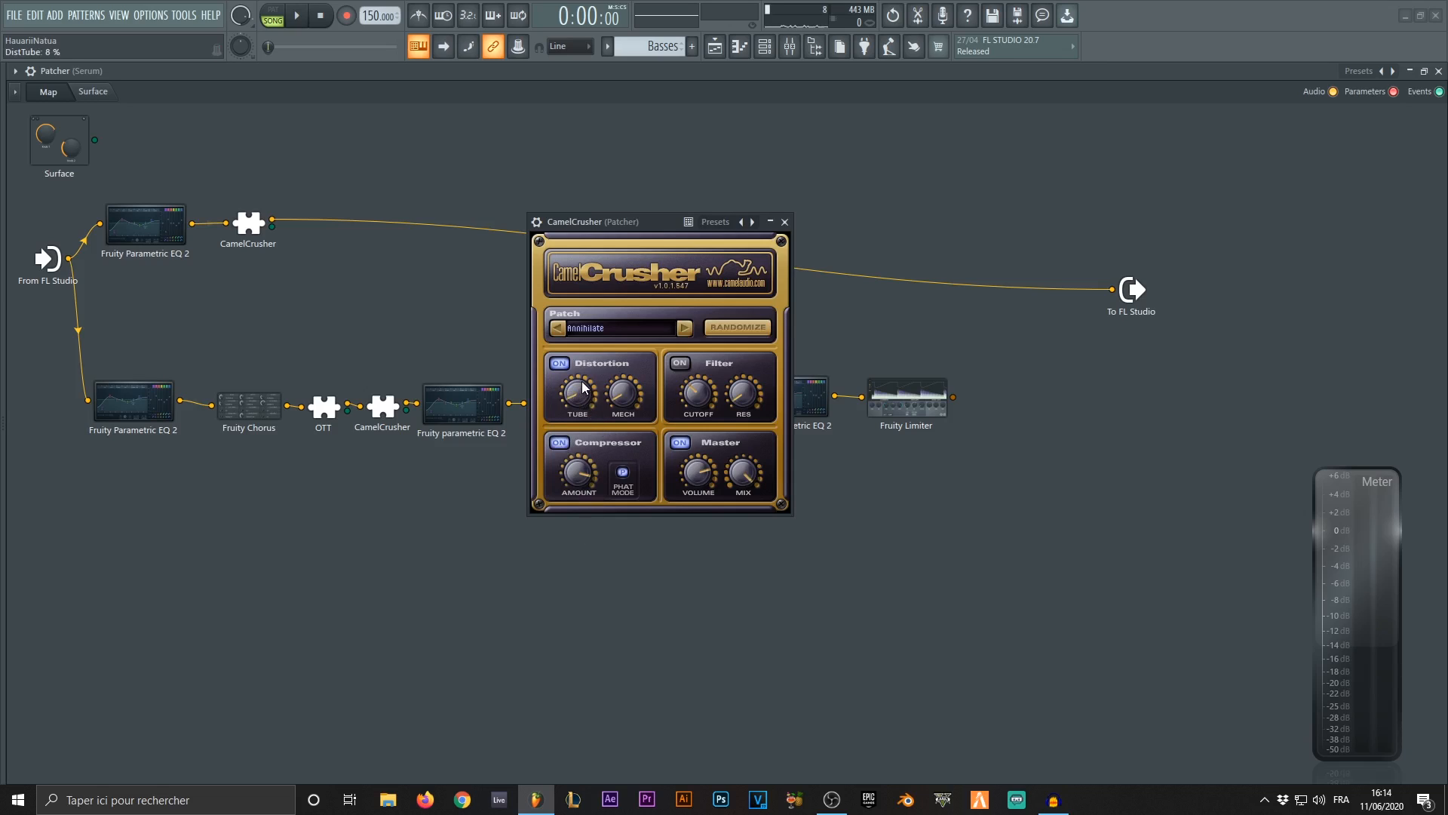
{"action": "left_click_drag", "start_coordinate": [584, 384], "coordinate": [585, 347]}
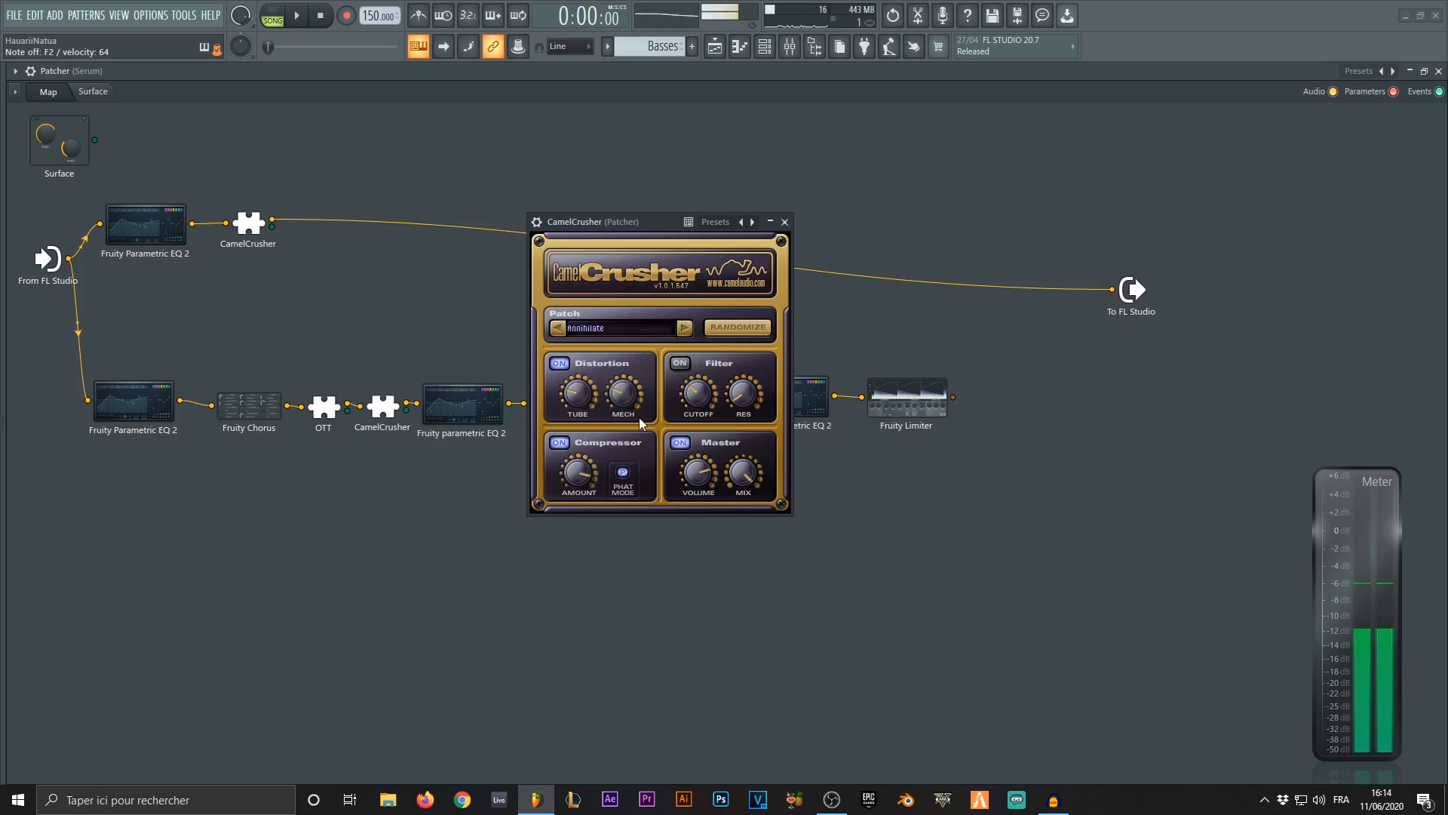
{"action": "left_click", "coordinate": [785, 222]}
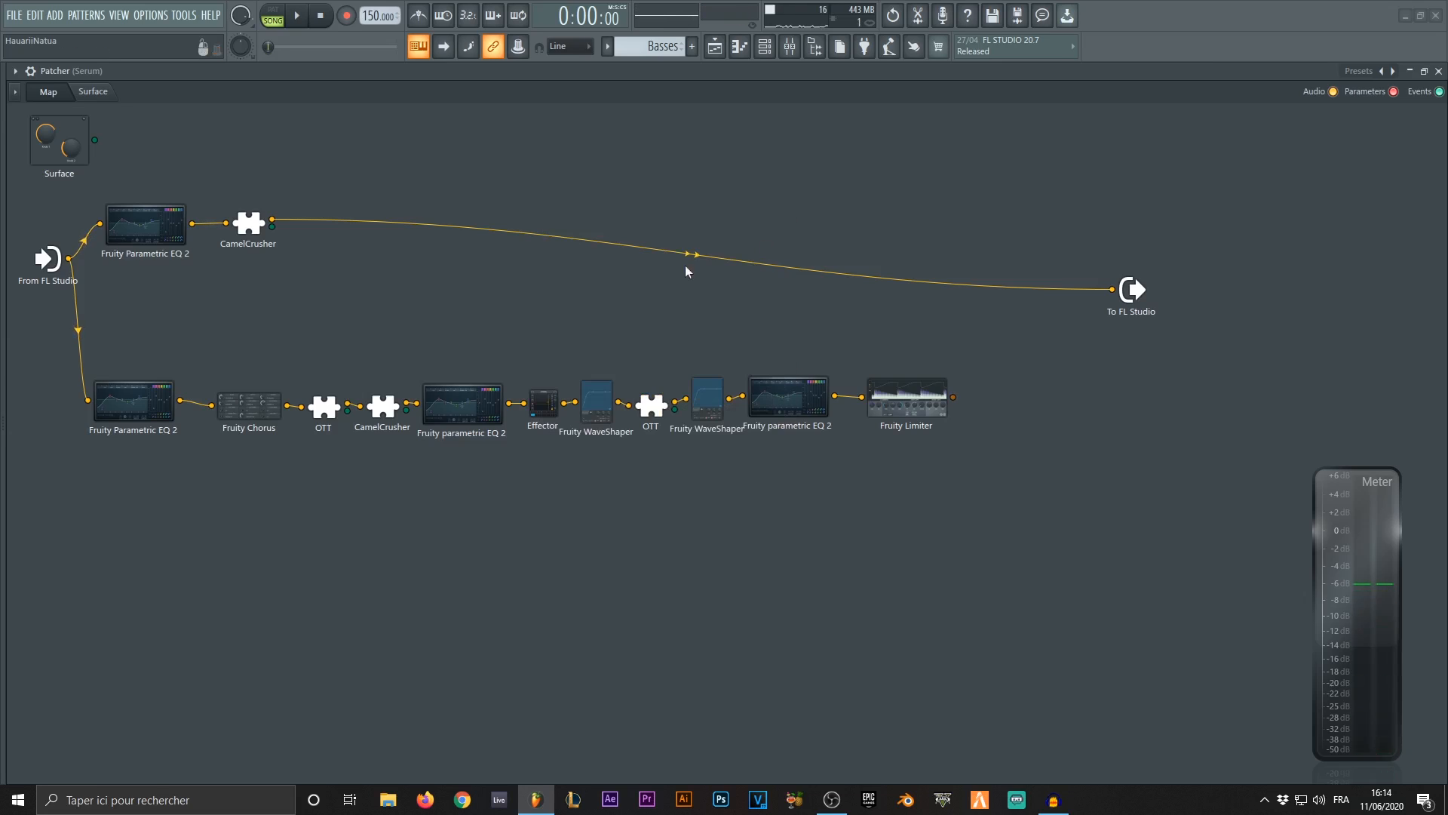
Copy the low-band Fruity Parametric EQ 2 after its CamelCrusher and reset band 7 in the copy.
{"action": "right_click", "coordinate": [147, 235]}
{"action": "left_click_drag", "start_coordinate": [178, 252], "coordinate": [281, 221]}
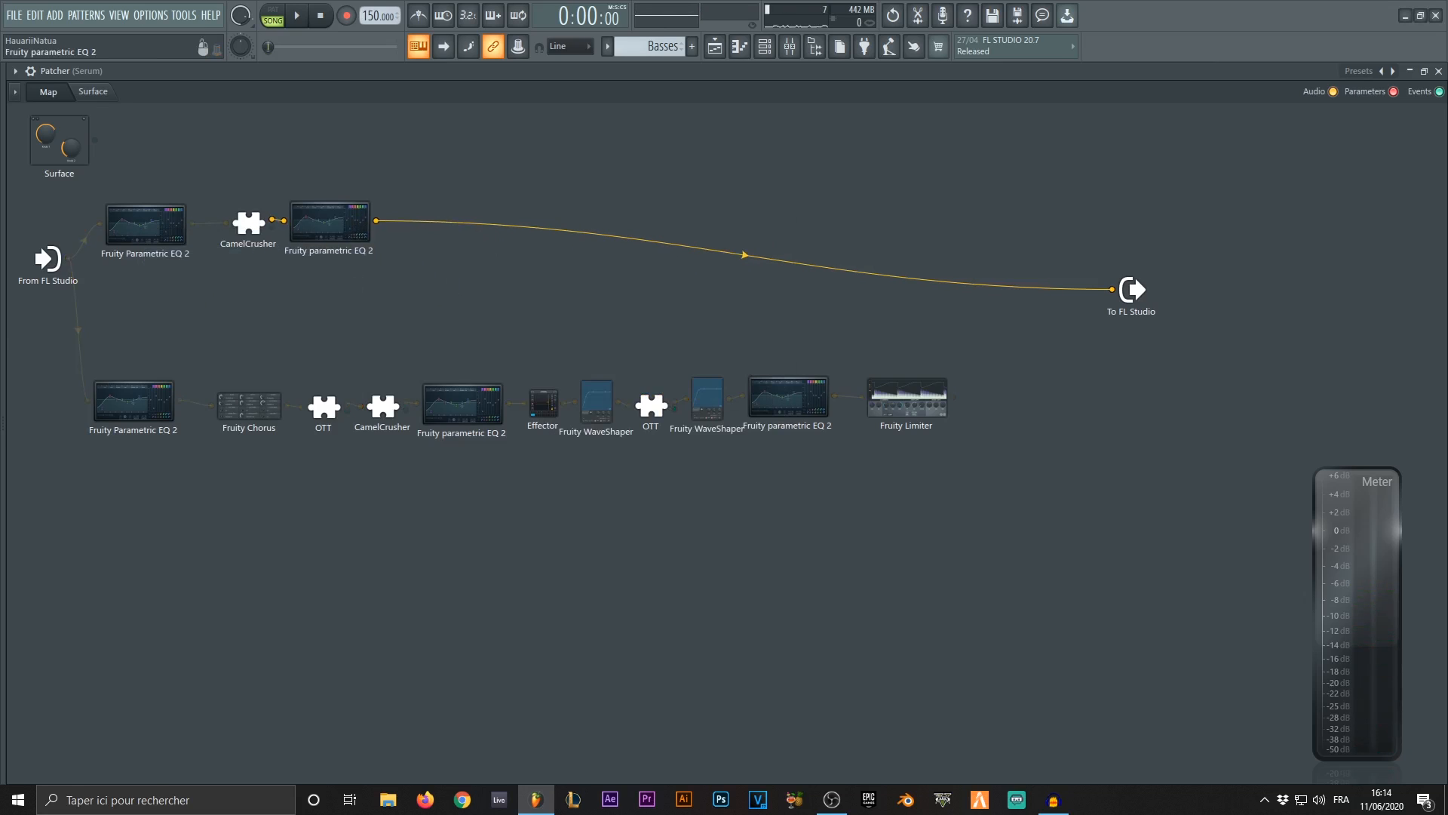
{"action": "left_click", "coordinate": [355, 226]}
{"action": "left_click", "coordinate": [940, 325]}
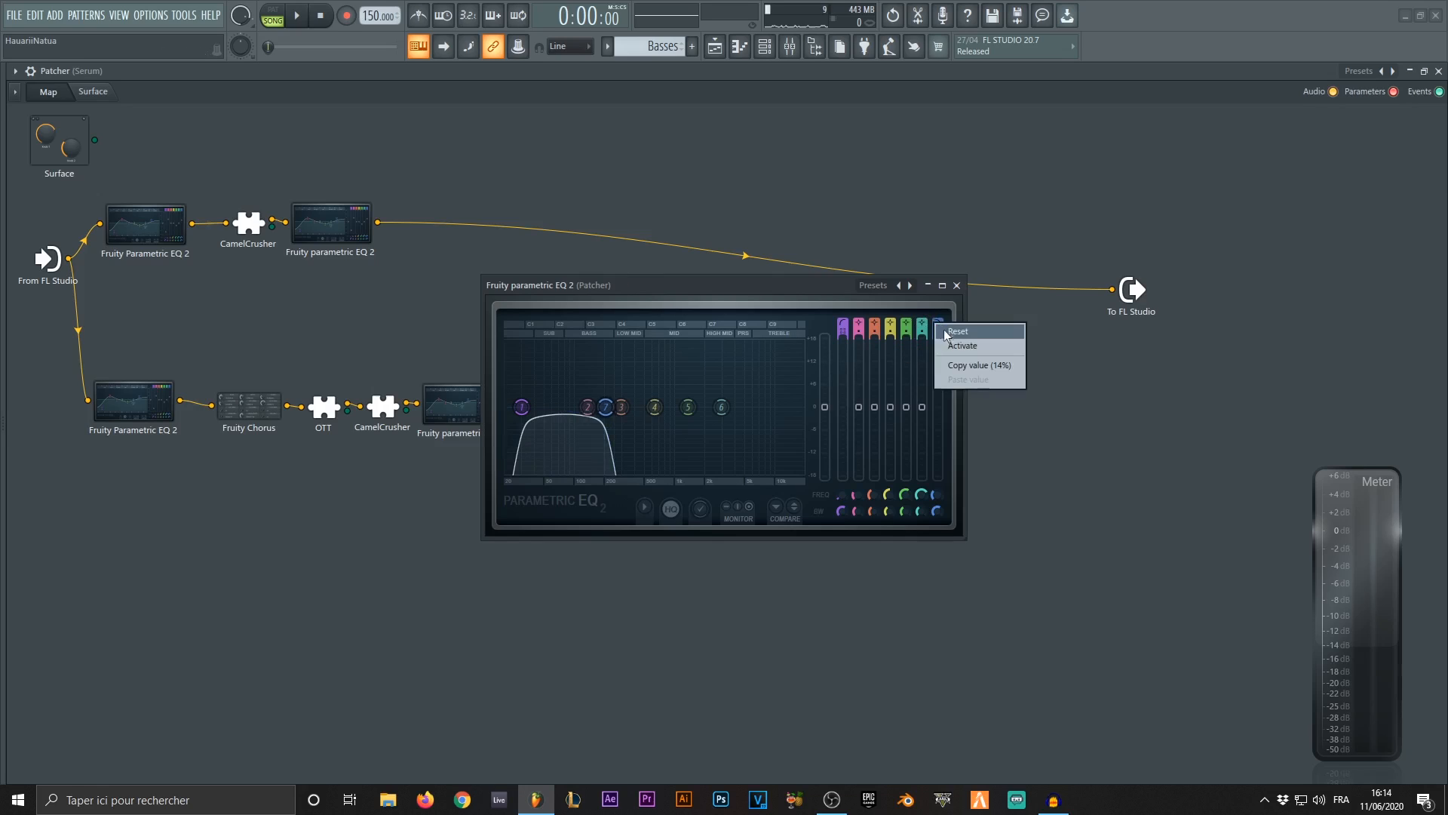
{"action": "left_click", "coordinate": [946, 341]}
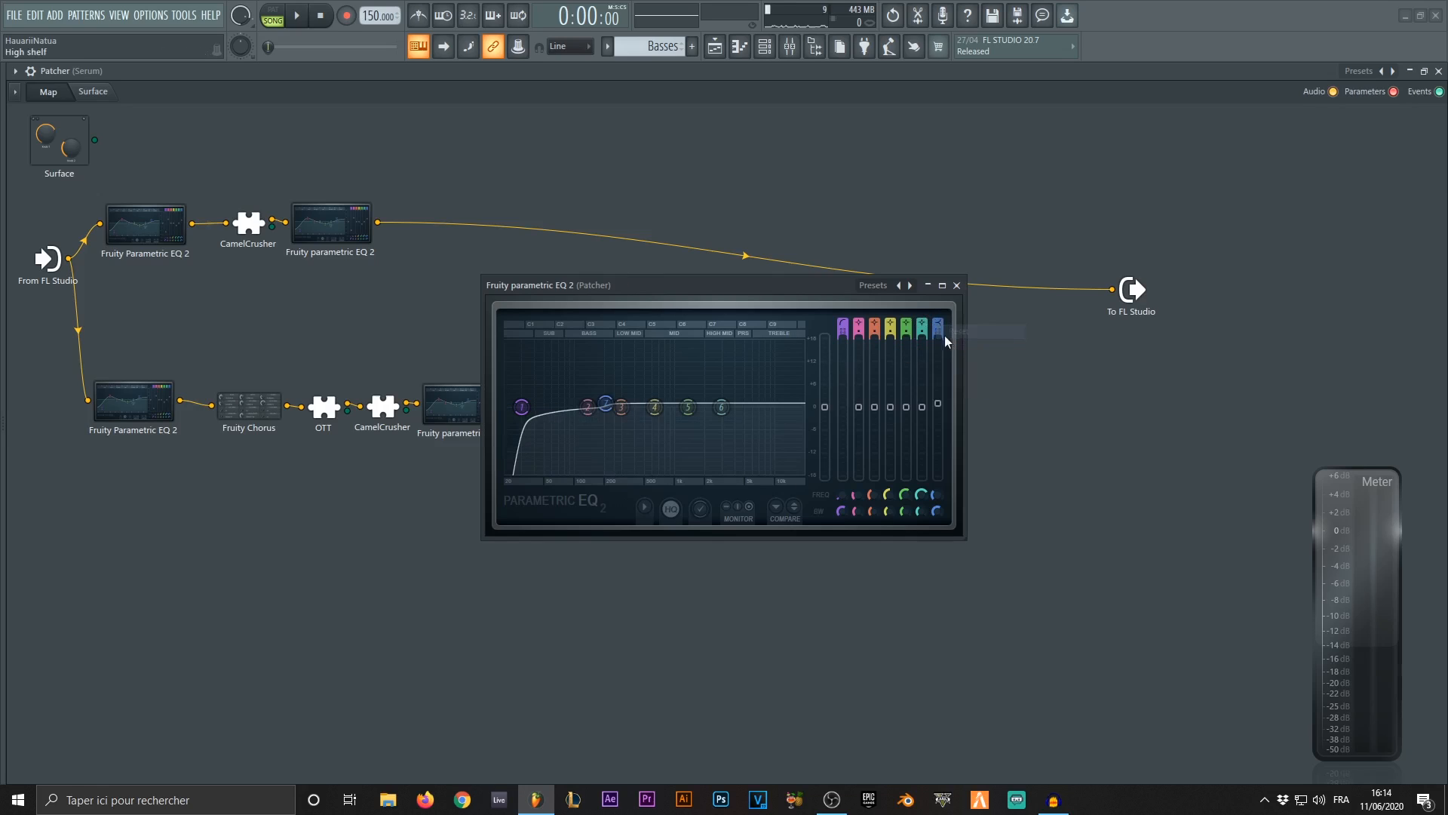
{"action": "right_click", "coordinate": [606, 404]}
{"action": "left_click", "coordinate": [639, 432]}
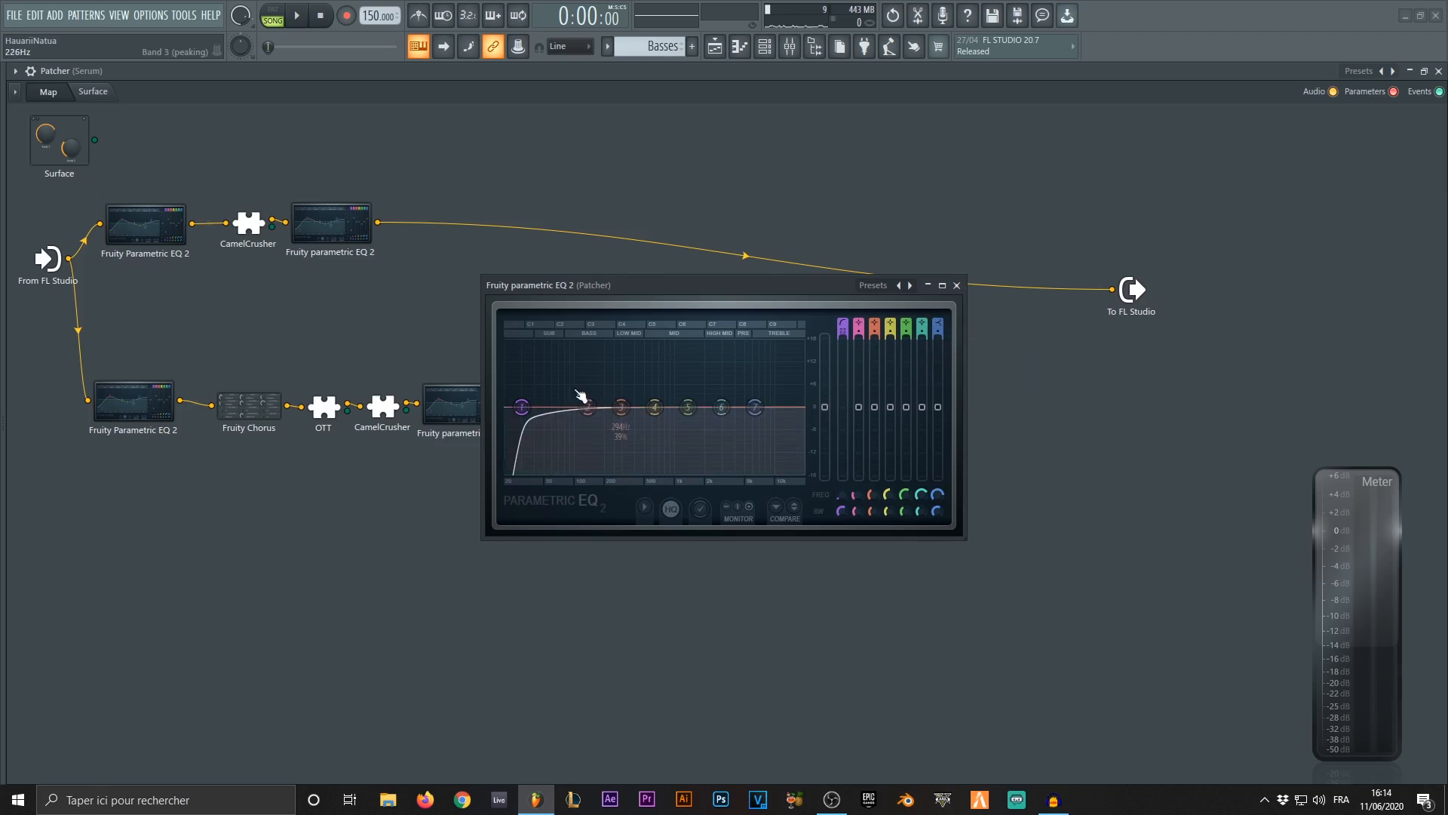
In the copied EQ, cut band 4 deeply and boost band 2 about 5.6 dB at 50 Hz, closing it when done.
{"action": "left_click_drag", "start_coordinate": [655, 408], "coordinate": [655, 471]}
{"action": "left_click_drag", "start_coordinate": [588, 408], "coordinate": [544, 386]}
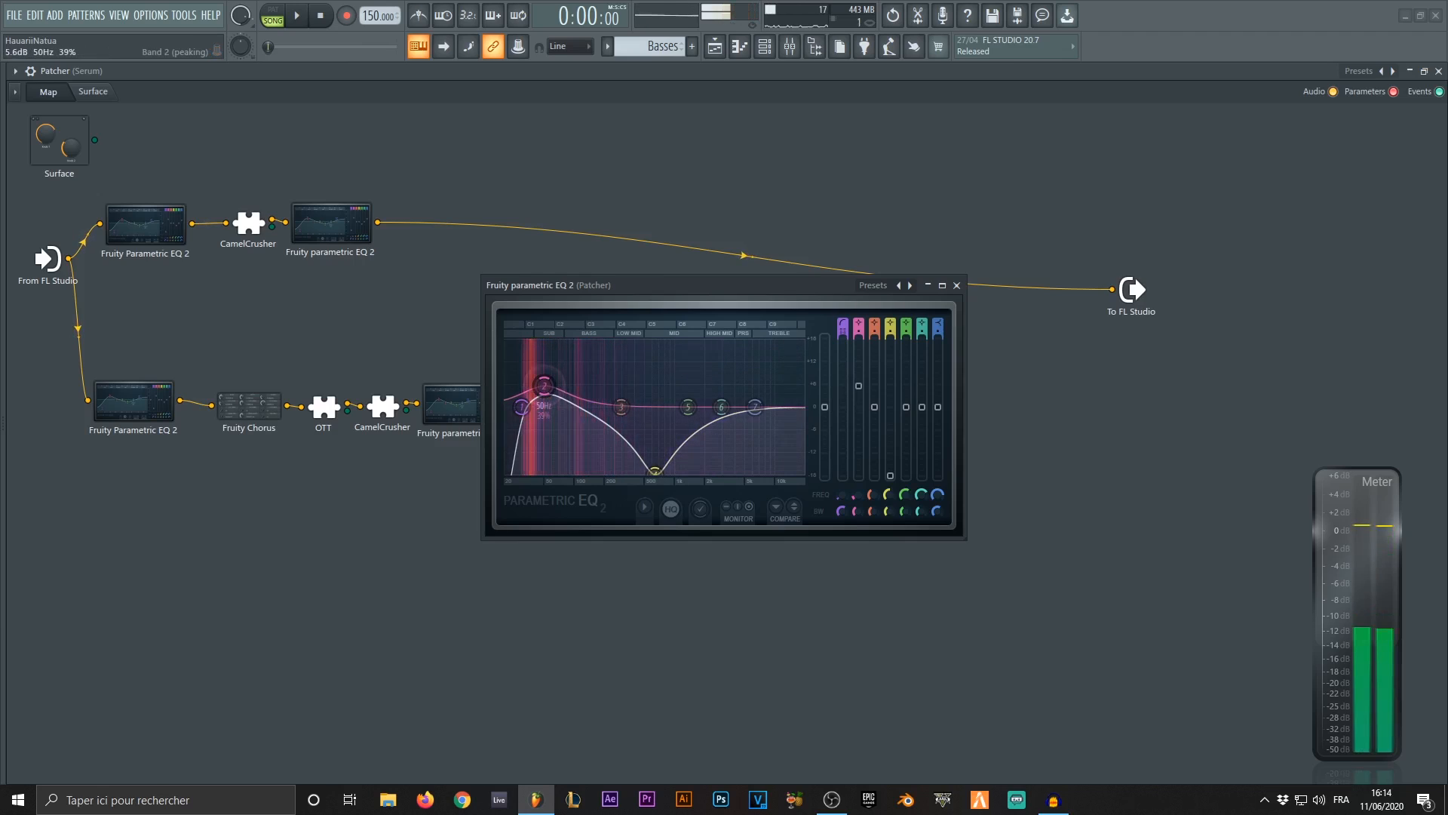
{"action": "left_click", "coordinate": [957, 286]}
Reconnect the high band to the output and route both bands through the Fruity Limiter placed just before To FL Studio.
{"action": "left_click_drag", "start_coordinate": [953, 396], "coordinate": [1015, 439]}
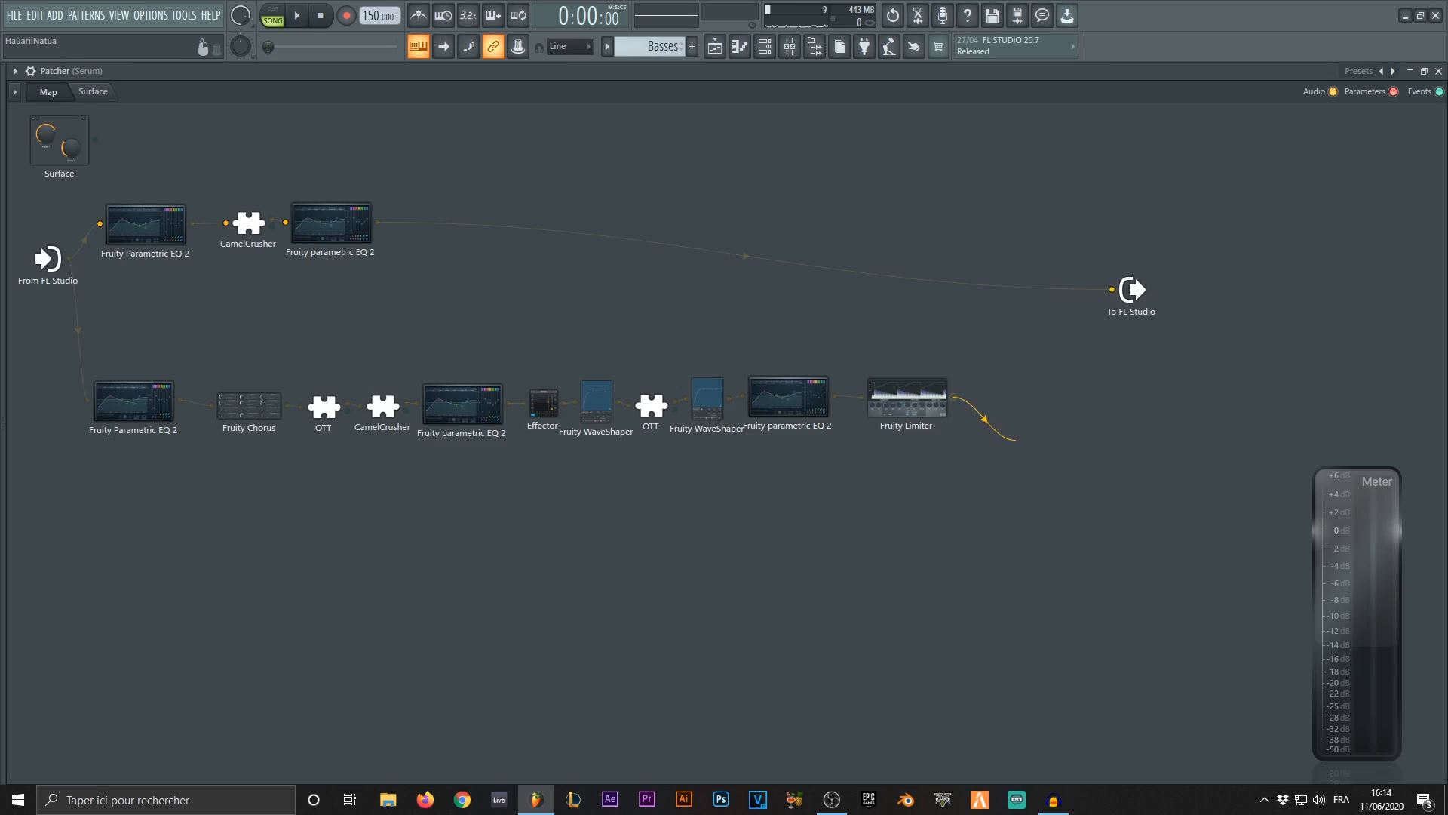
{"action": "left_click_drag", "start_coordinate": [1086, 297], "coordinate": [1107, 293]}
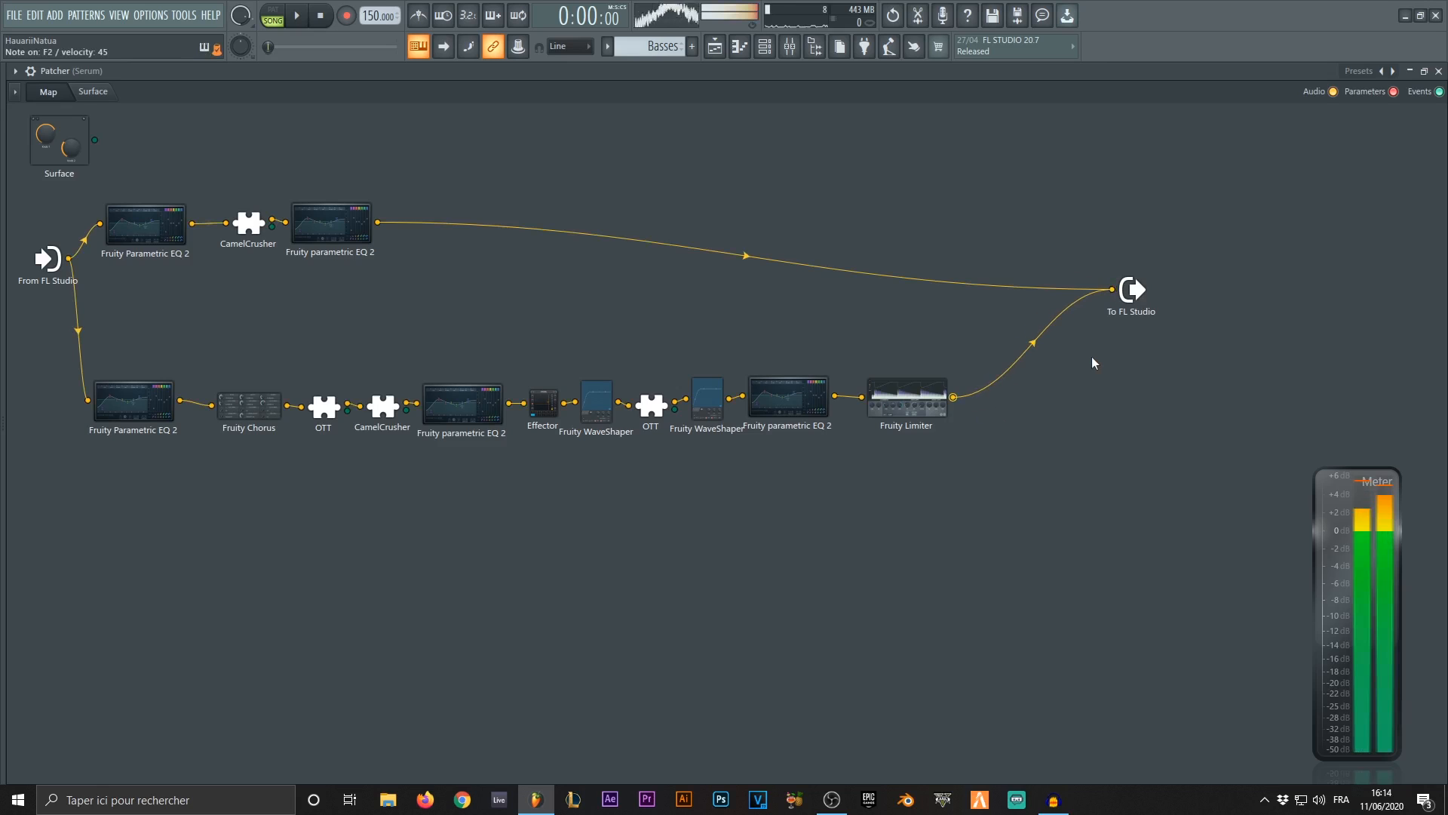
{"action": "left_click_drag", "start_coordinate": [1112, 289], "coordinate": [972, 294]}
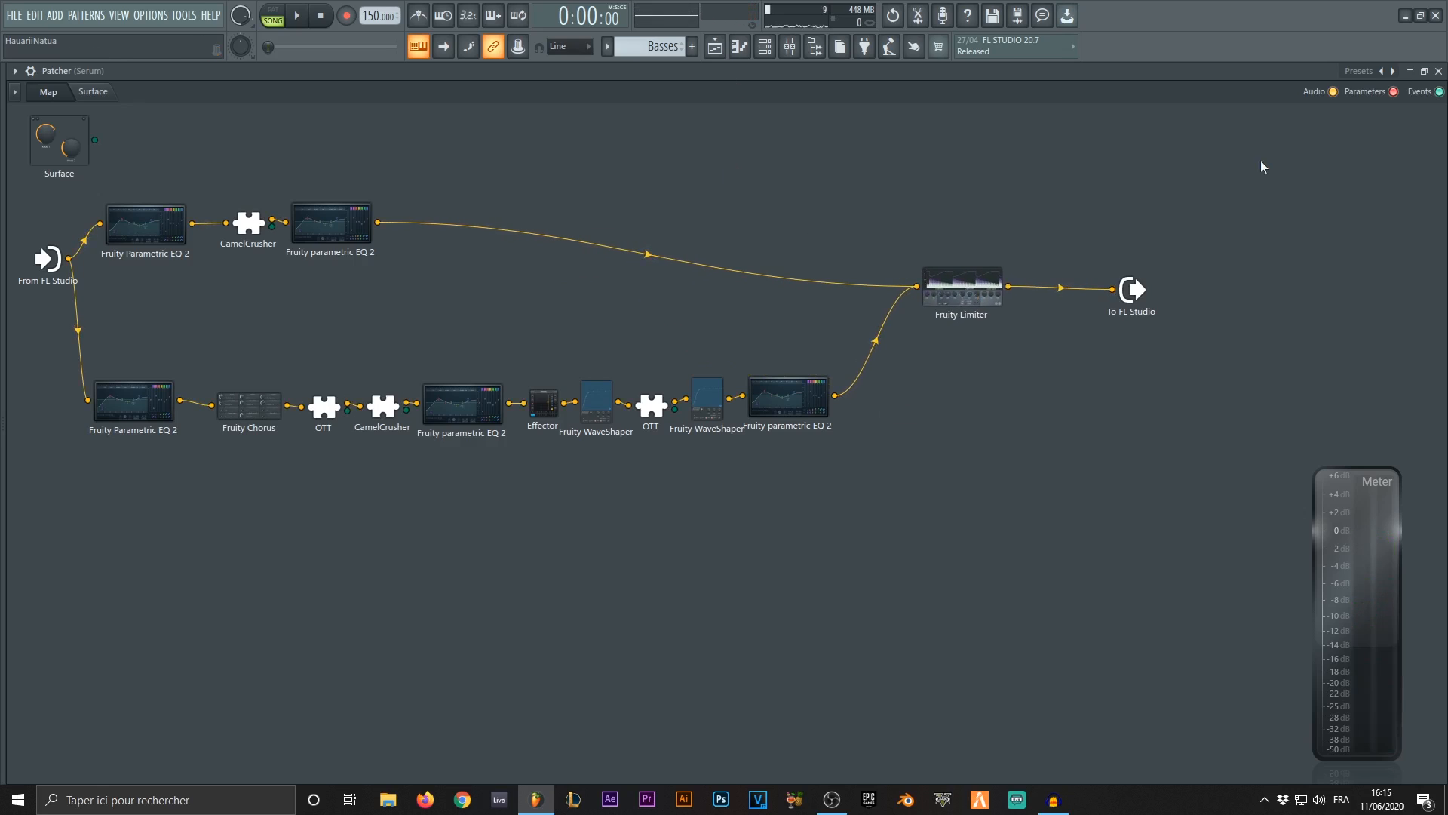
{"action": "left_click_drag", "start_coordinate": [332, 223], "coordinate": [359, 228]}
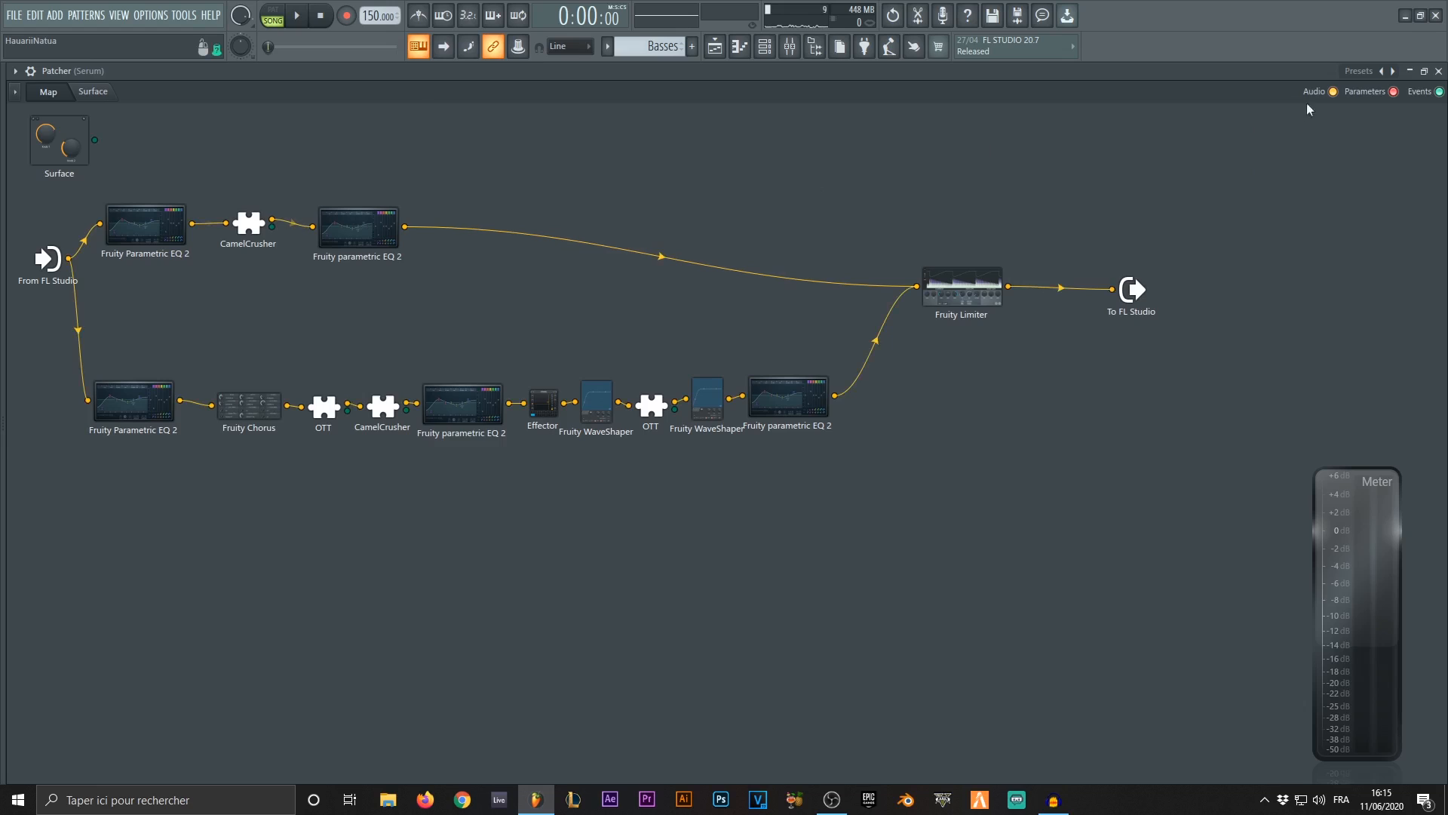
Load the PHAT RAACK 3 preset in Patcher and view its module map.
{"action": "right_click", "coordinate": [1381, 71]}
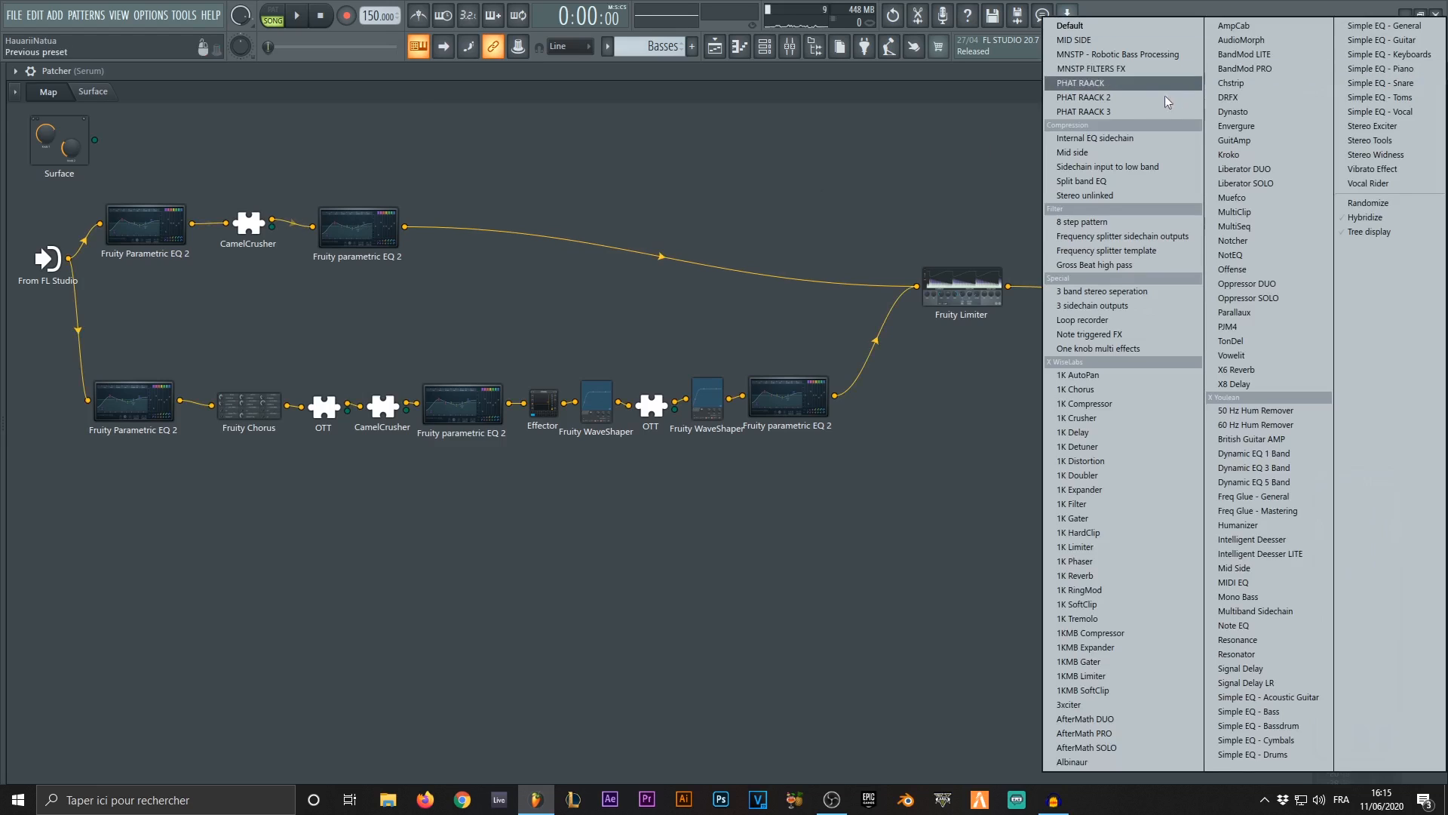
{"action": "left_click", "coordinate": [1138, 111]}
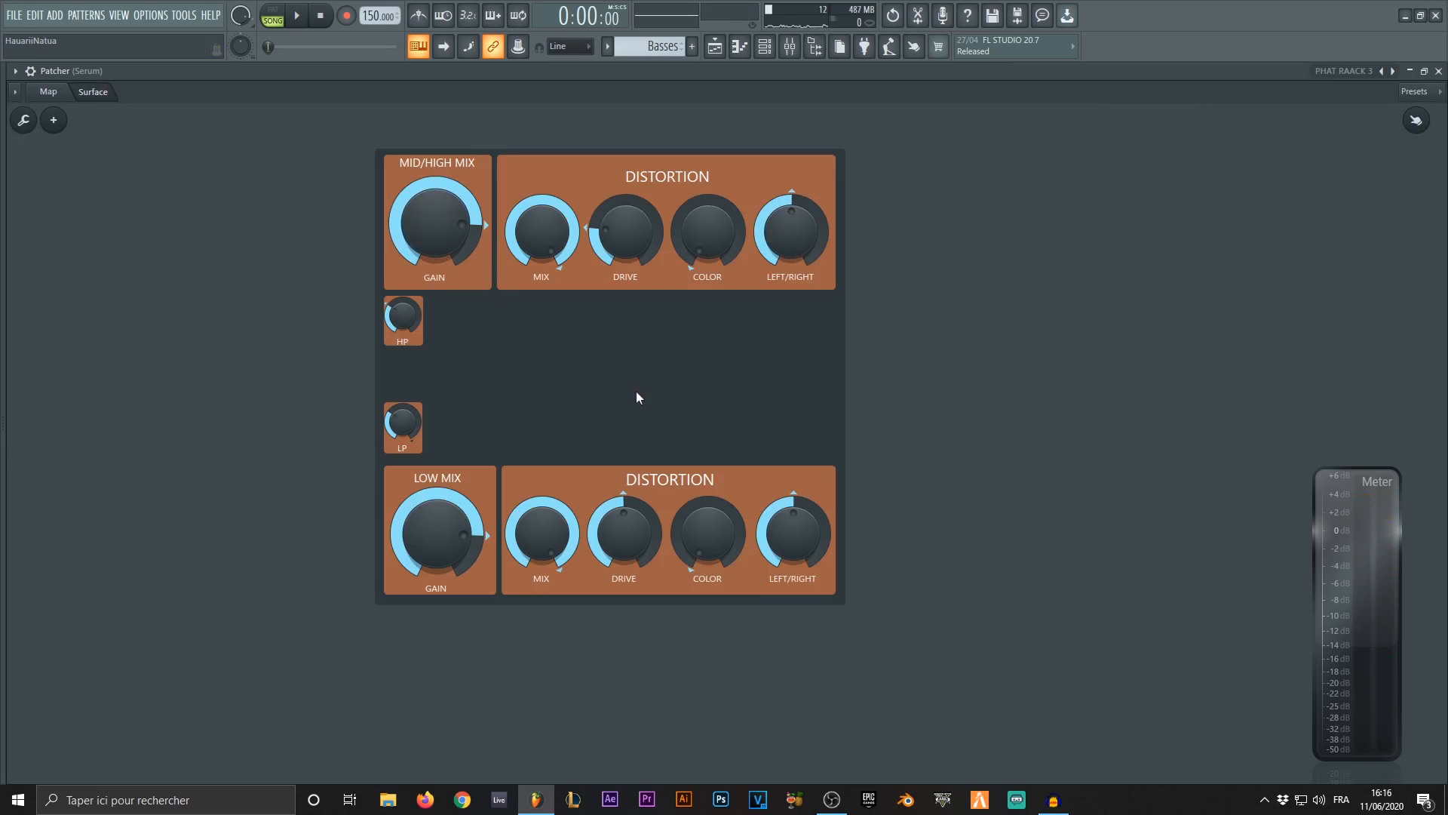
{"action": "left_click", "coordinate": [48, 91]}
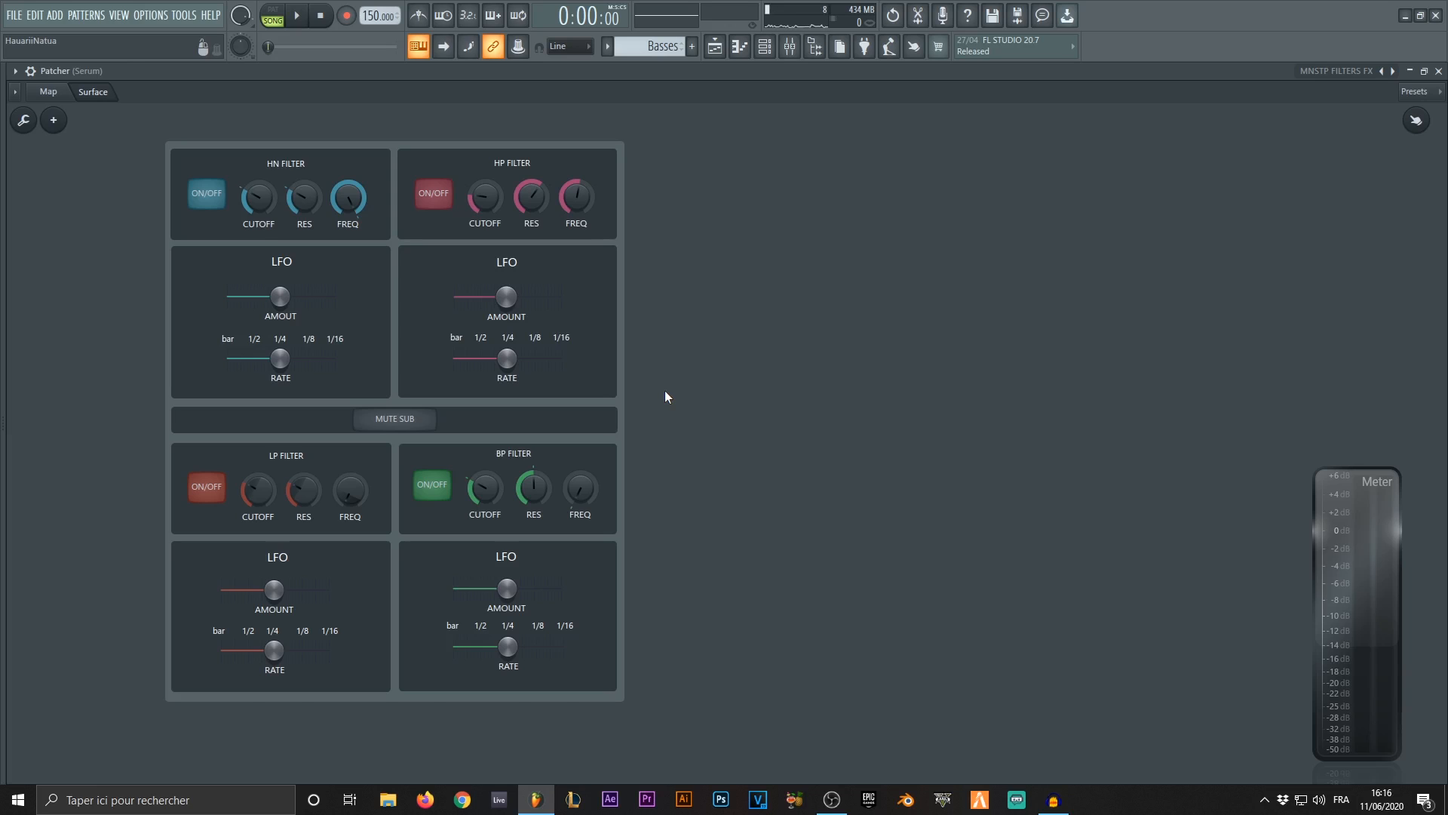
Add a second Patcher in slot 2 of the Serum mixer track and lower the track's volume fader.
{"action": "key", "text": "F9"}
{"action": "left_click", "coordinate": [1346, 143]}
{"action": "mouse_move", "coordinate": [1347, 157]}
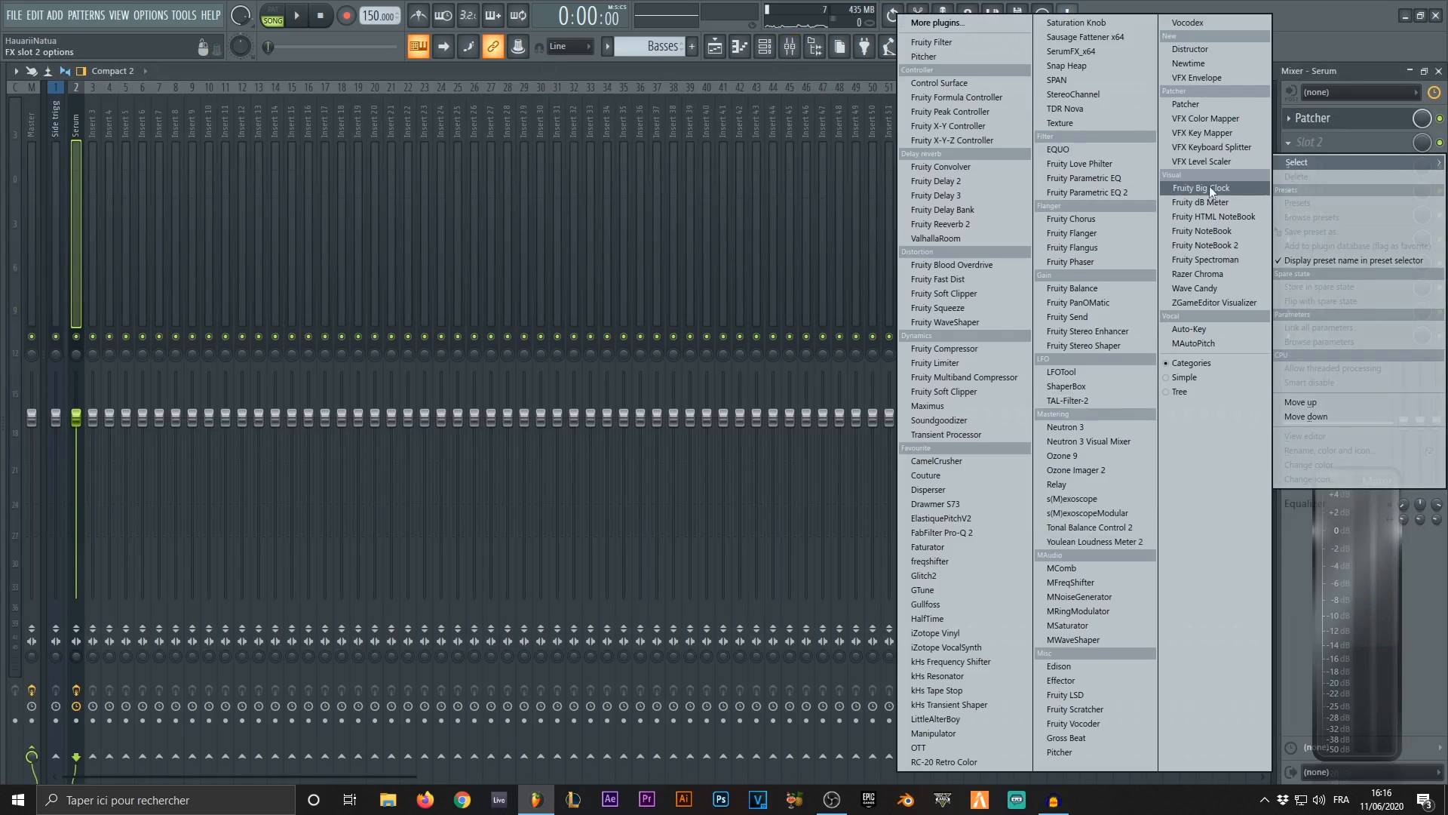
{"action": "left_click", "coordinate": [1186, 105]}
{"action": "key", "text": "Escape"}
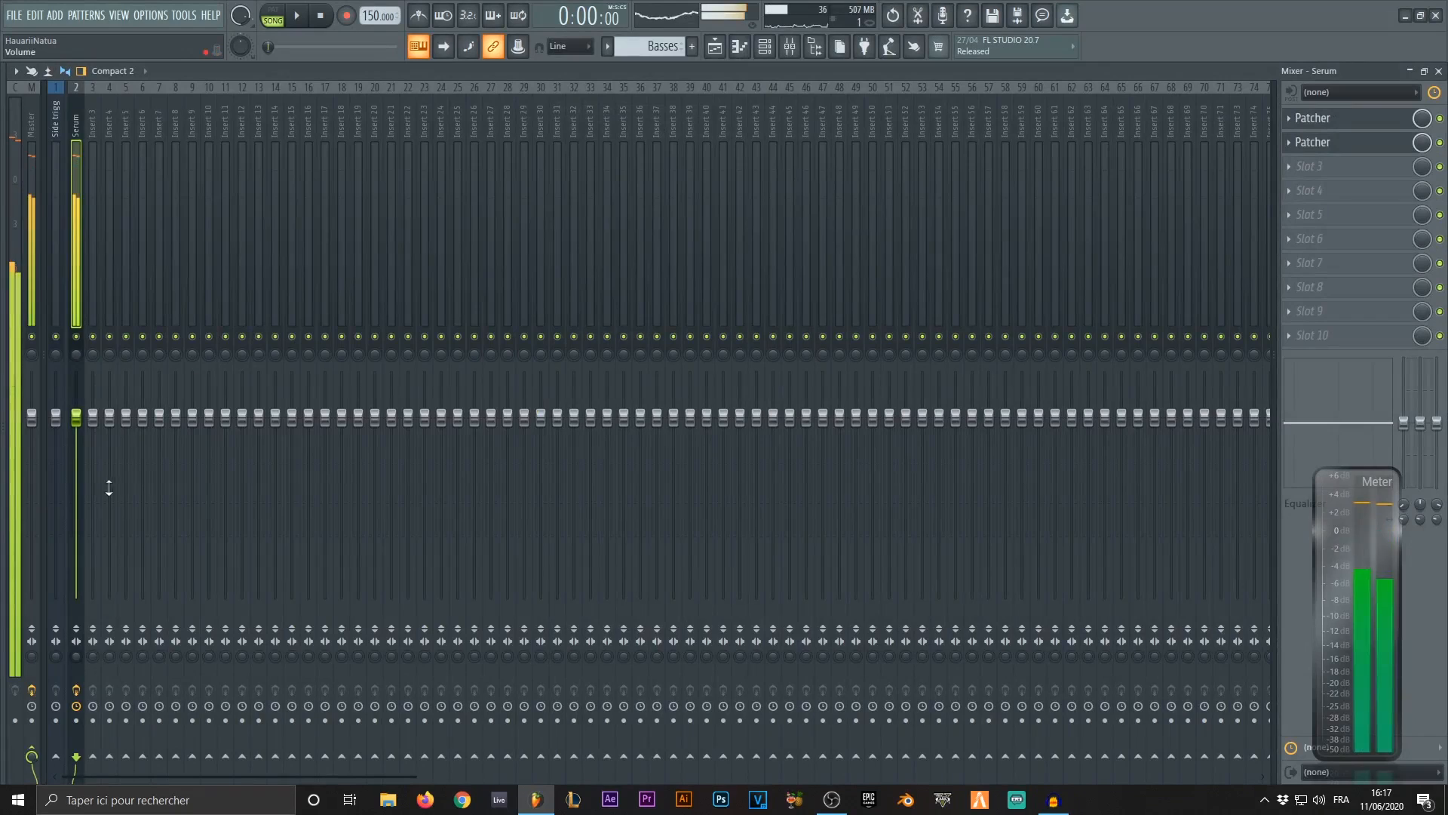
{"action": "left_click_drag", "start_coordinate": [76, 417], "coordinate": [83, 448]}
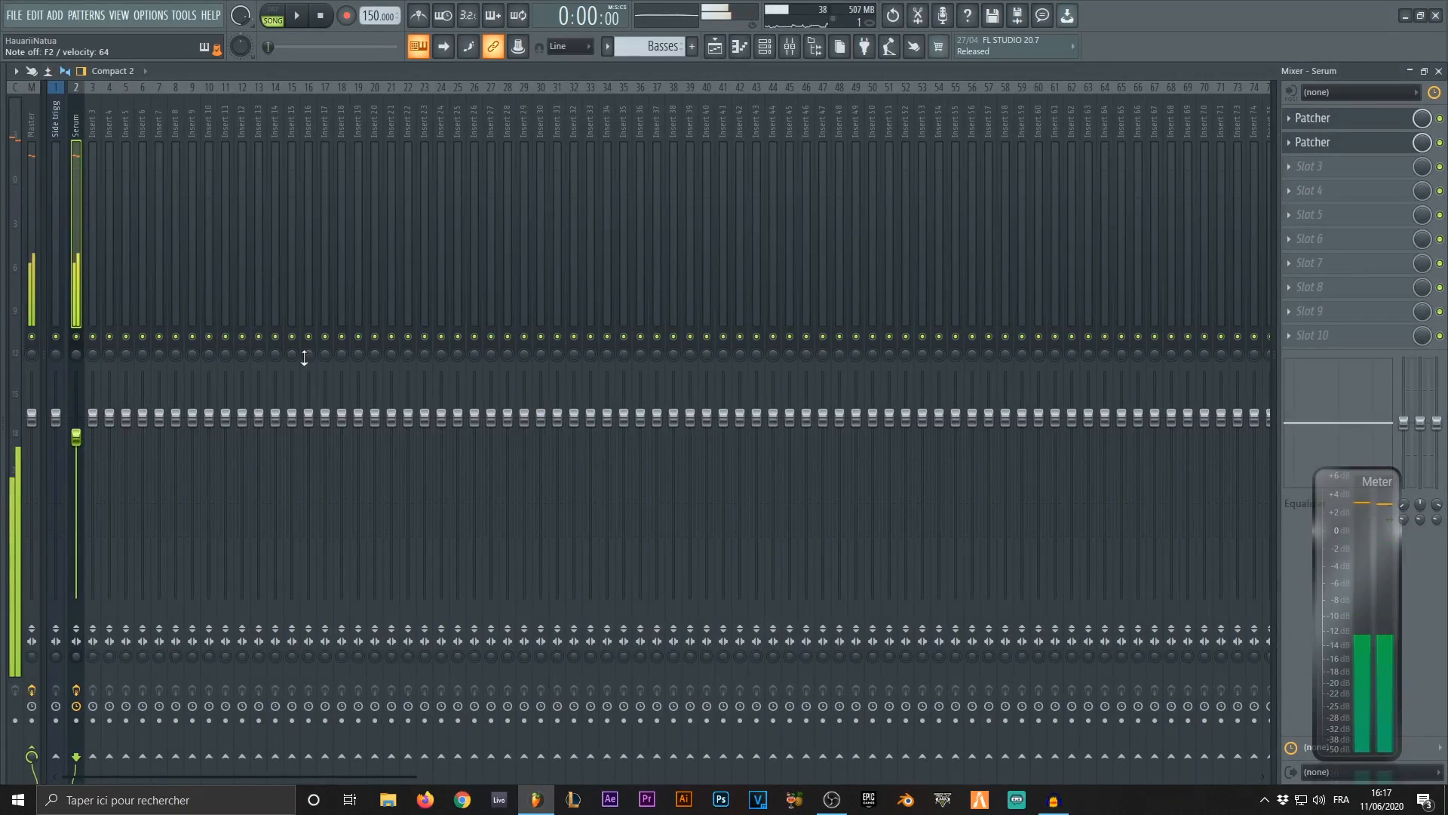
Return to the filter Patcher's surface, raise the HN filter's resonance and turn on Mute Sub.
{"action": "left_click", "coordinate": [764, 47]}
{"action": "left_click", "coordinate": [141, 134]}
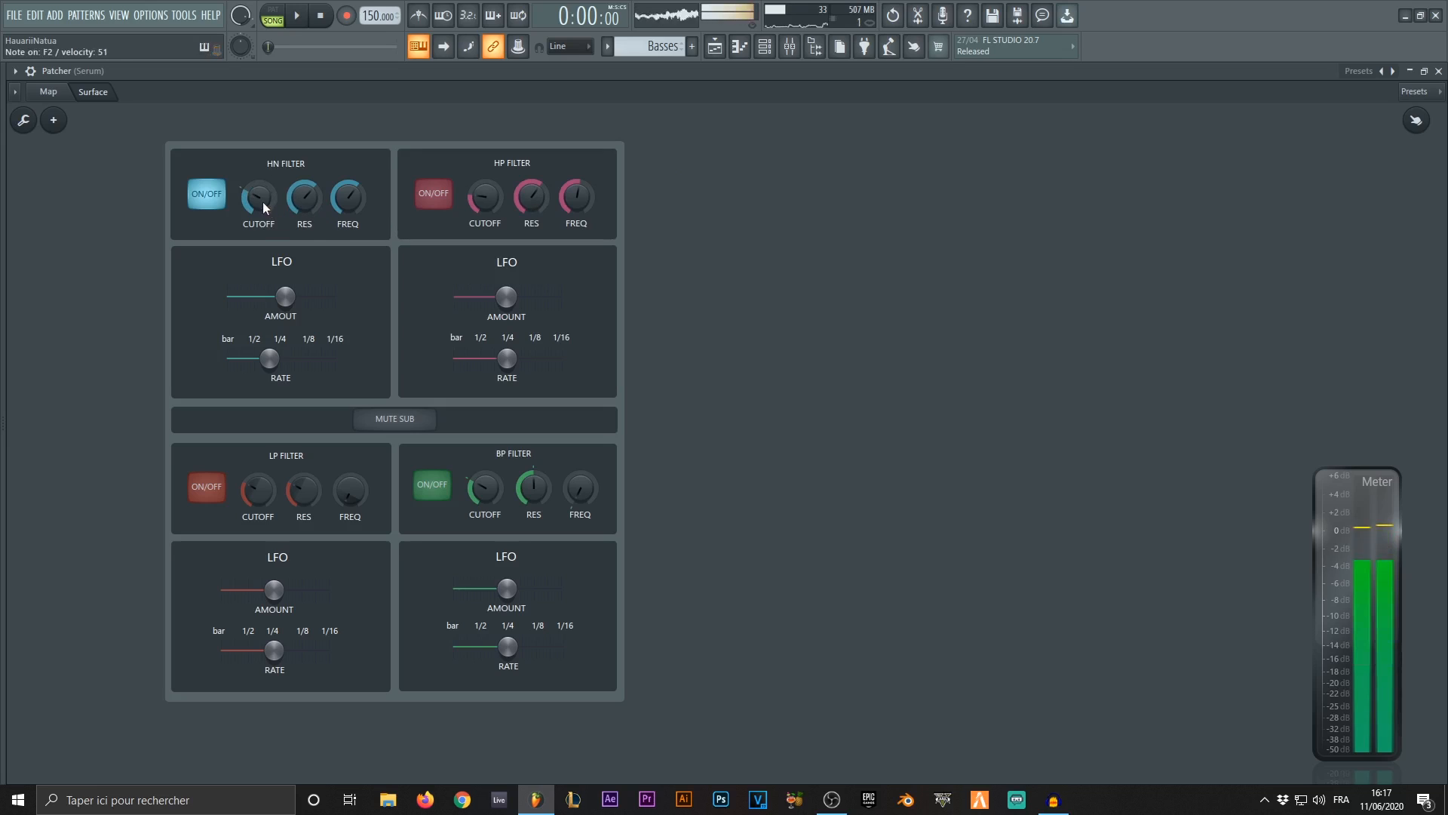
{"action": "left_click_drag", "start_coordinate": [316, 200], "coordinate": [348, 189]}
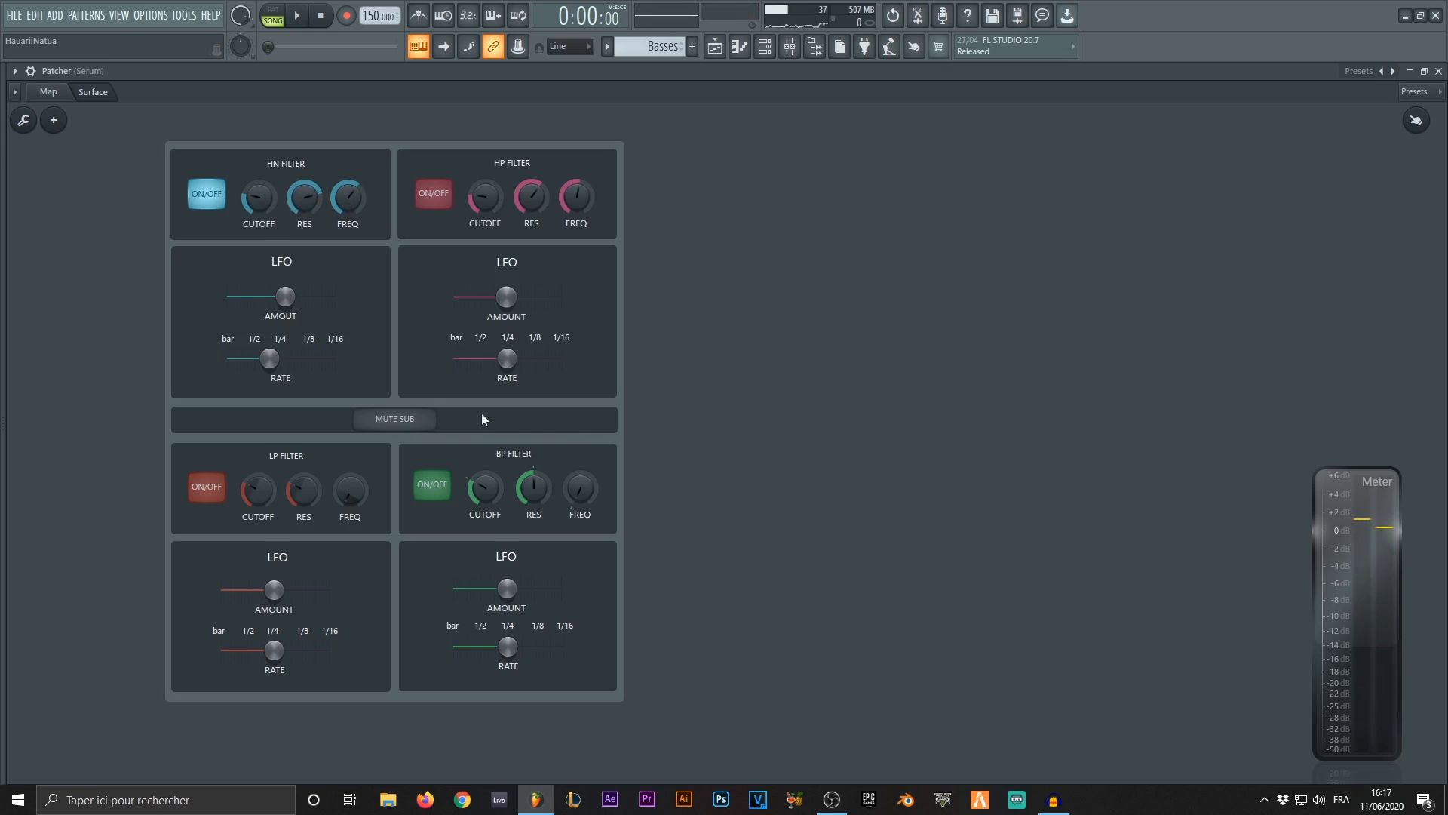
{"action": "left_click", "coordinate": [430, 427]}
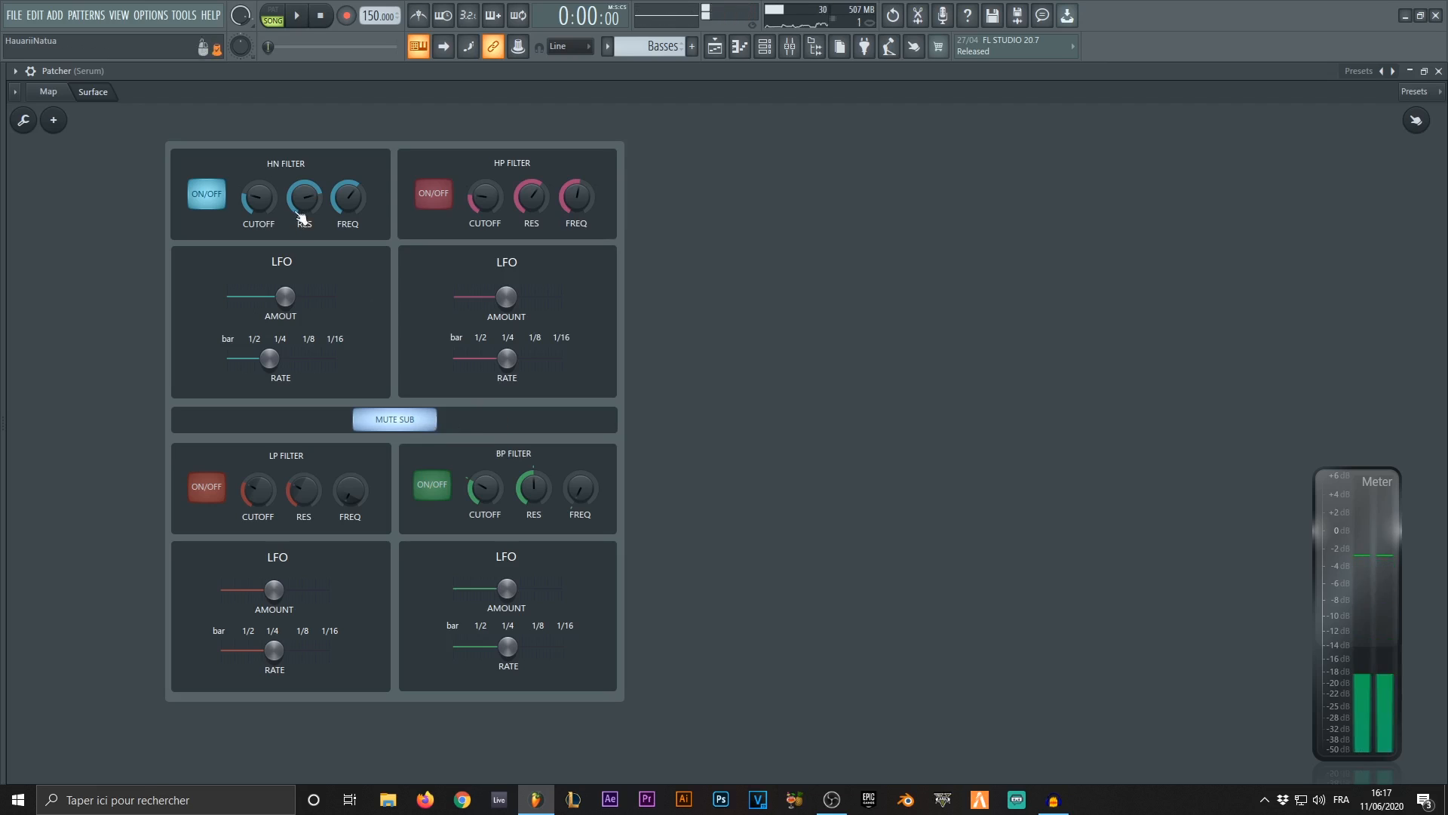
Increase the HN filter's LFO amount and lower its LFO rate slightly.
{"action": "mouse_move", "coordinate": [301, 299]}
{"action": "left_mouse_down"}
{"action": "mouse_move", "coordinate": [336, 301]}
{"action": "mouse_move", "coordinate": [323, 302]}
{"action": "left_mouse_up"}
{"action": "mouse_move", "coordinate": [271, 359]}
{"action": "left_mouse_down"}
{"action": "mouse_move", "coordinate": [335, 362]}
{"action": "mouse_move", "coordinate": [233, 362]}
{"action": "mouse_move", "coordinate": [264, 368]}
{"action": "left_mouse_up"}
{"action": "right_click", "coordinate": [264, 368]}
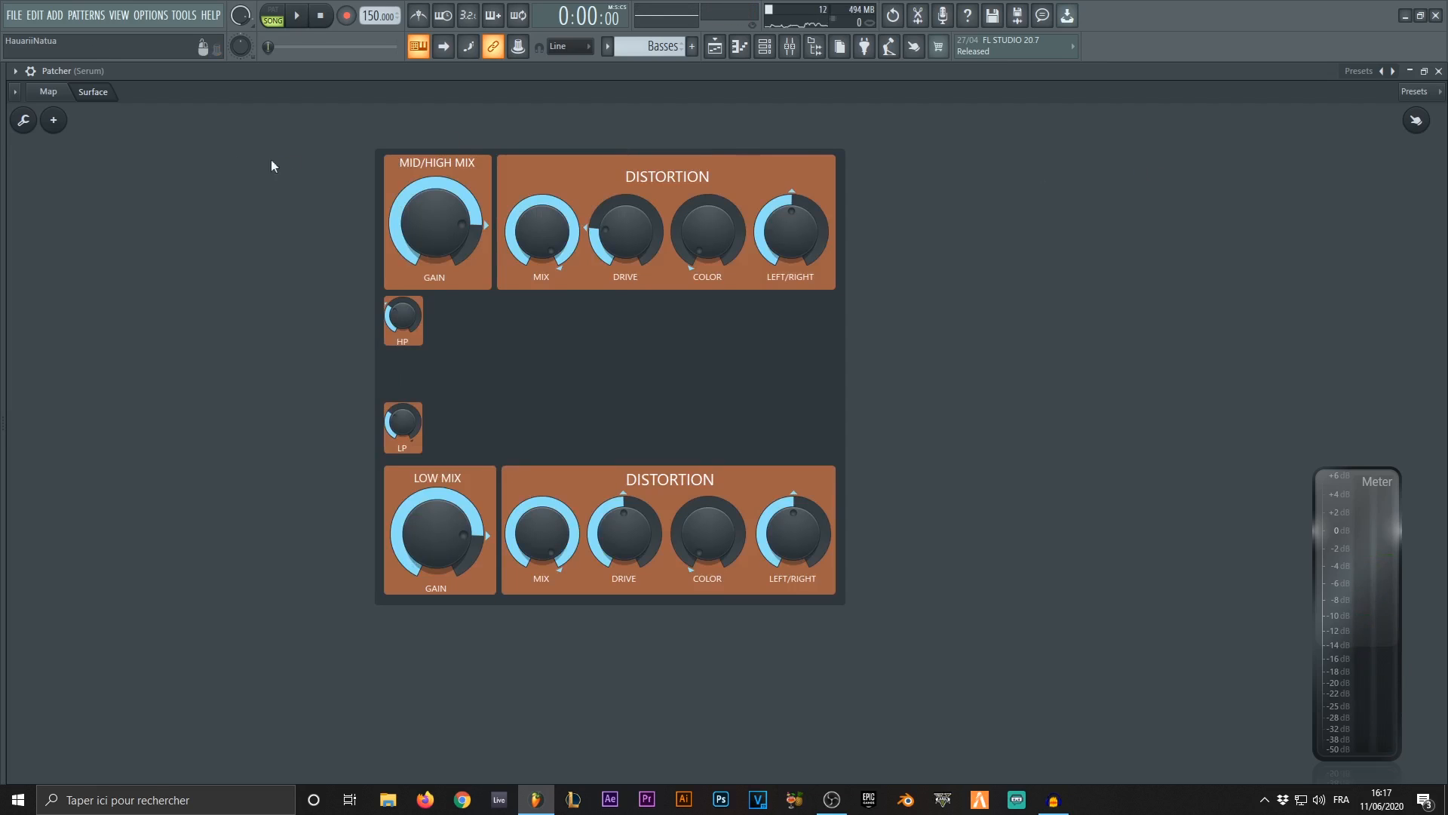
Open the save dialog for the Patcher preset to view the preset folder and close it without saving.
{"action": "left_click", "coordinate": [32, 73]}
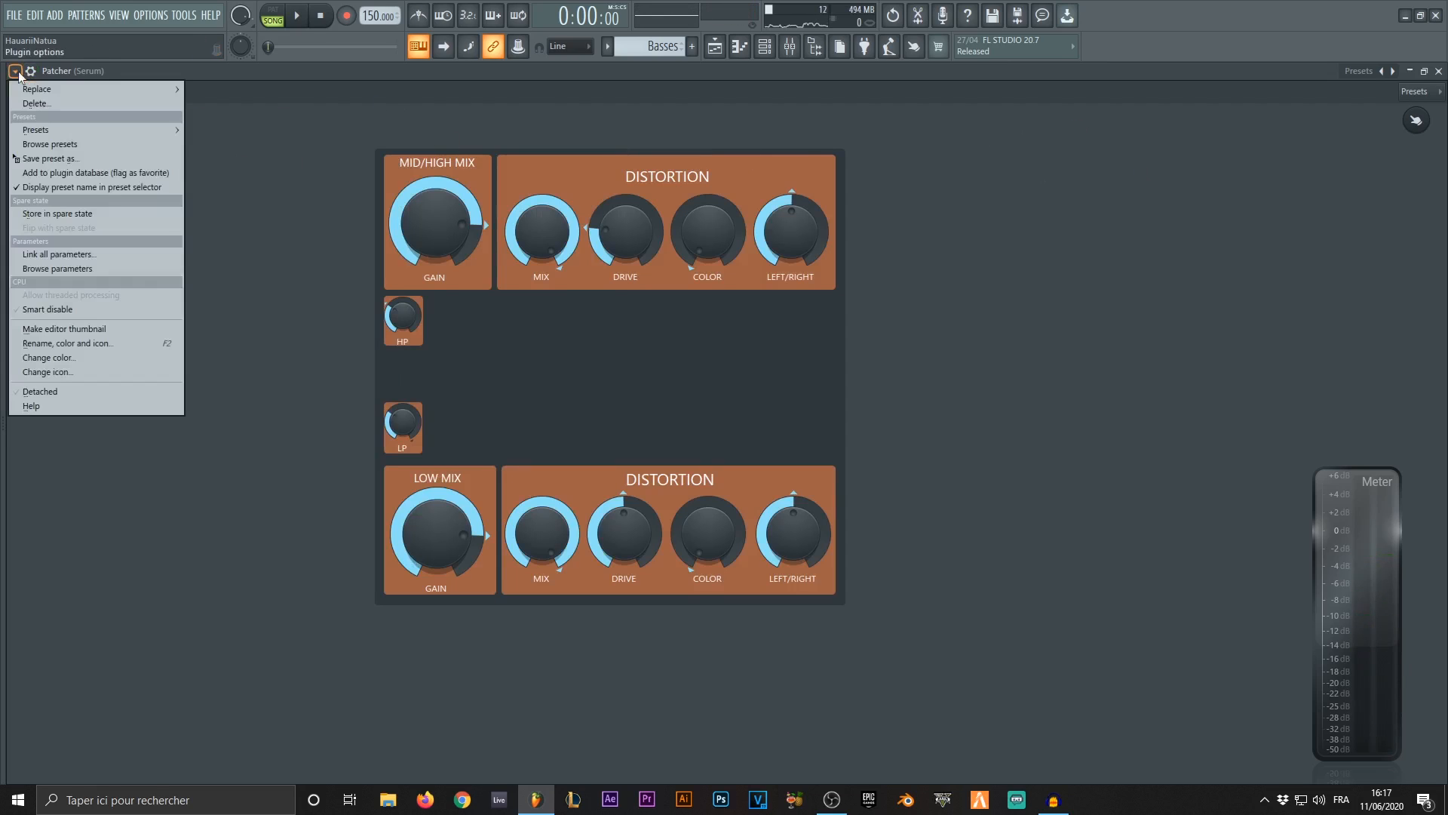
{"action": "left_click", "coordinate": [68, 160]}
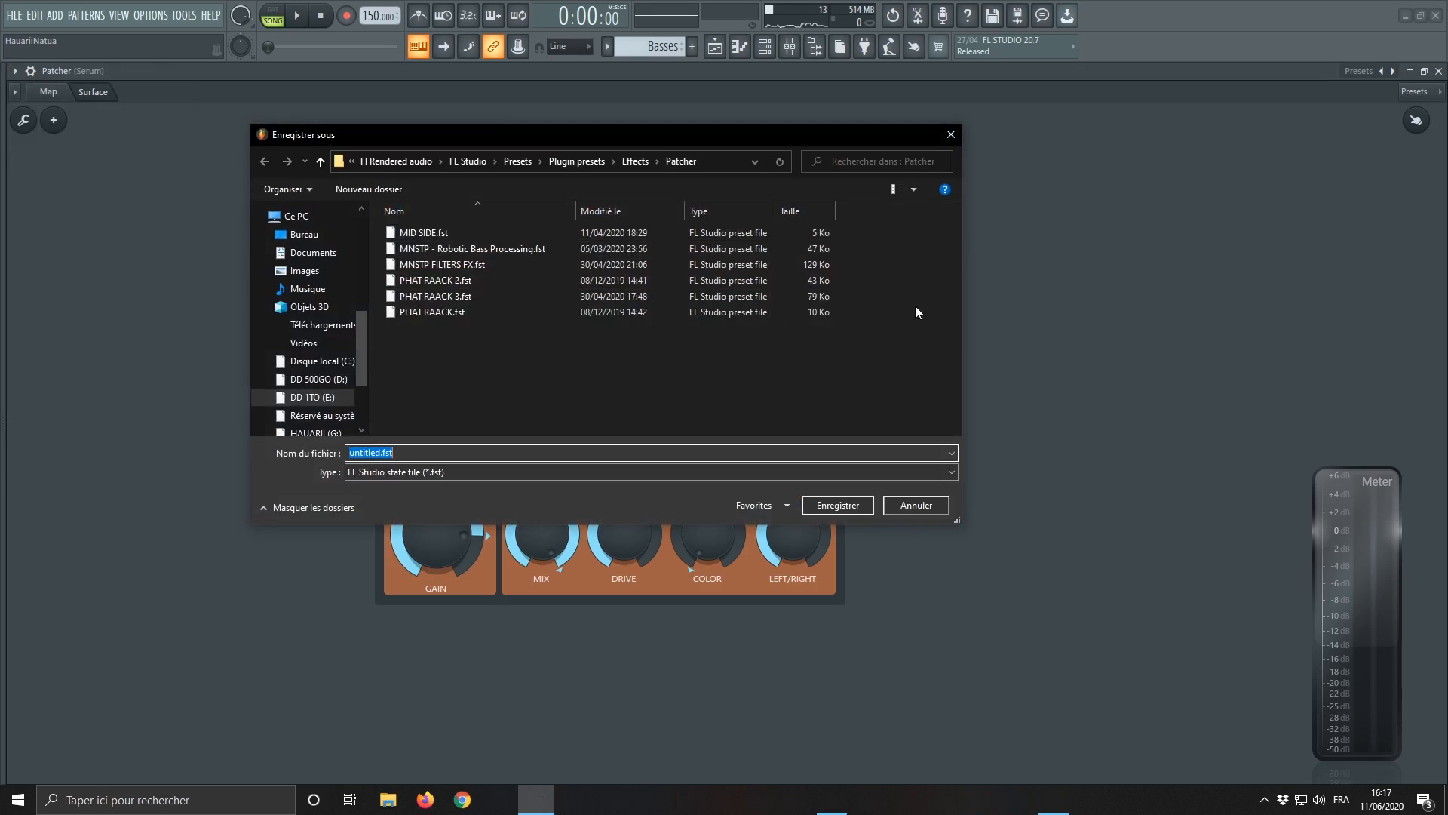
{"action": "left_click", "coordinate": [950, 135]}
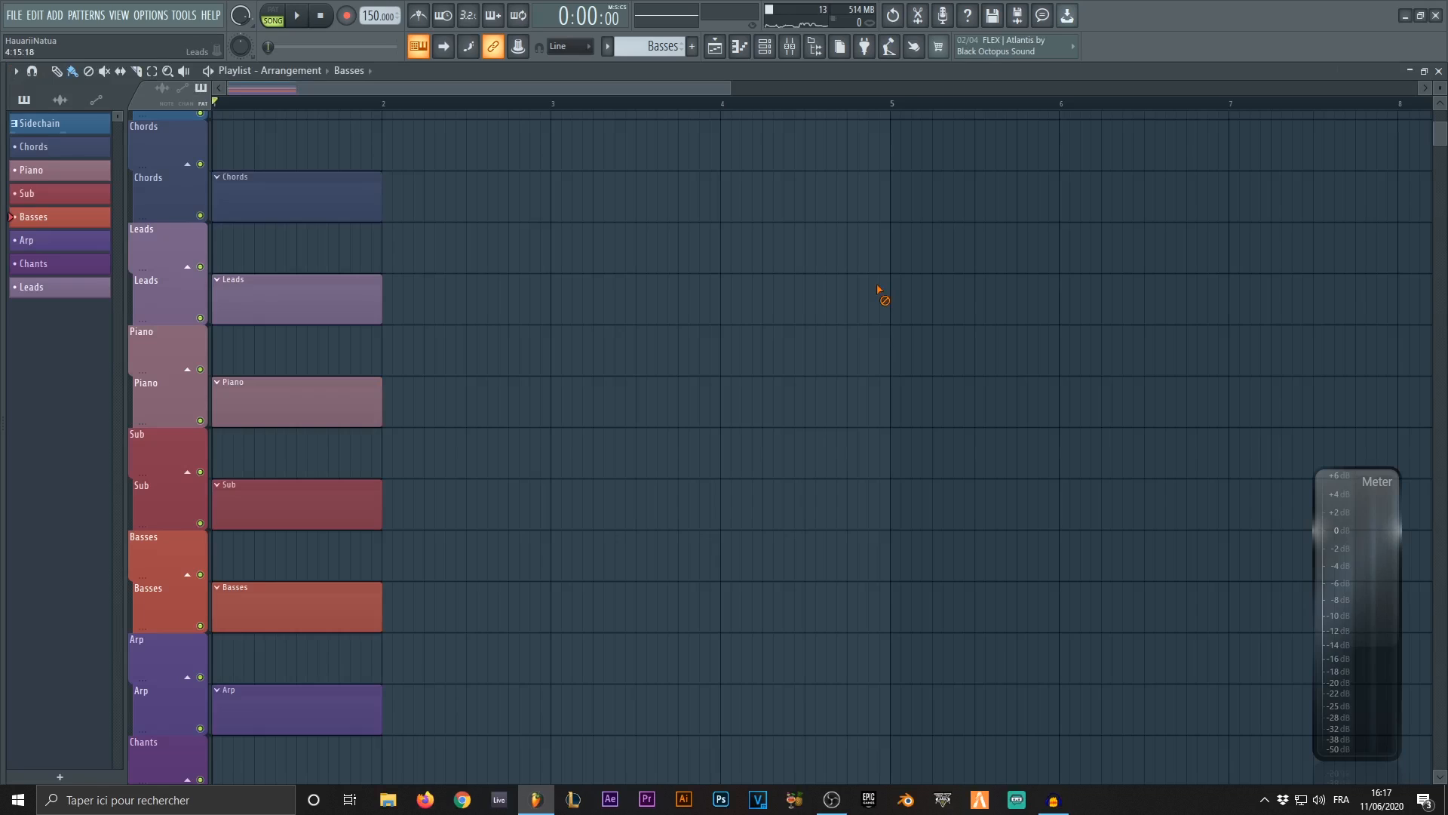